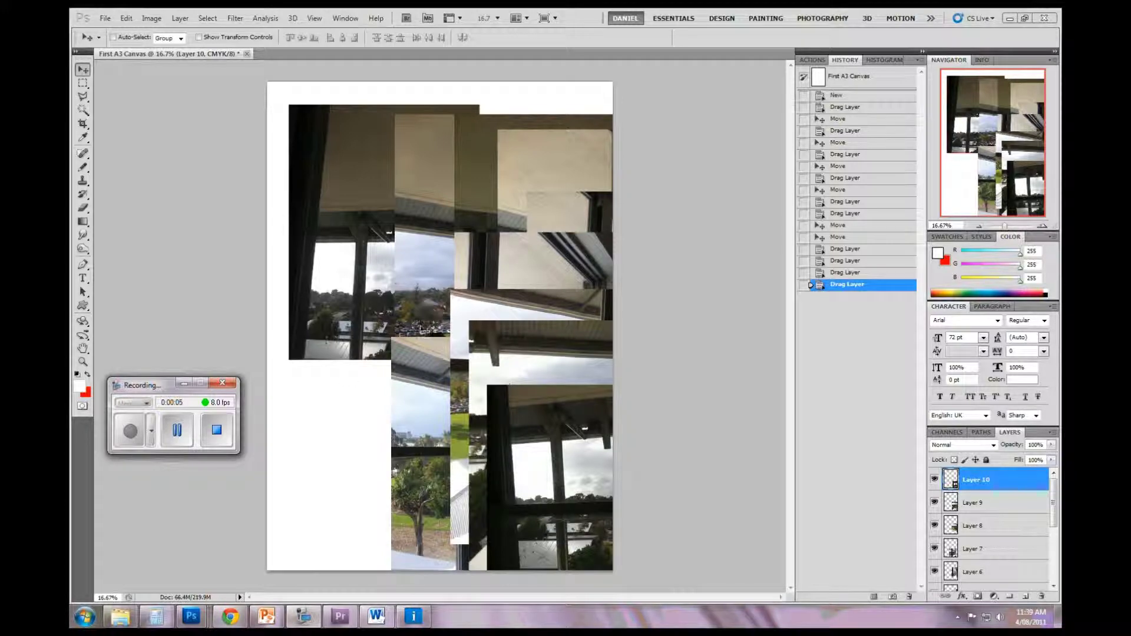
Reposition the Layer 10 window photo and settle it near the canvas bottom, overlapping the others.
click(518, 432)
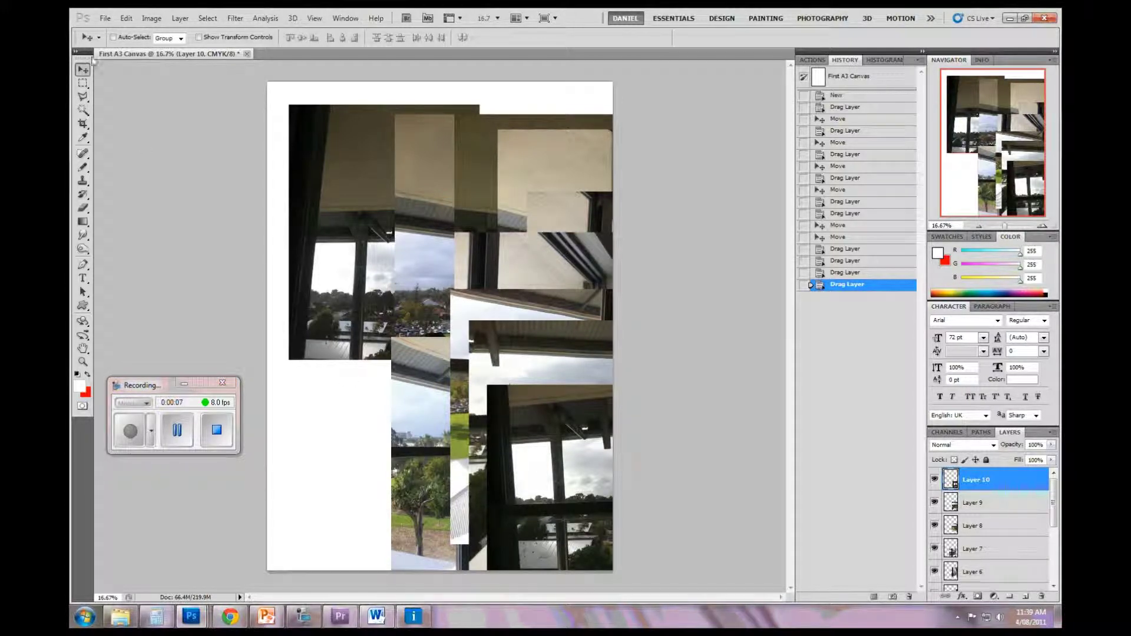
drag(560, 457, 365, 262)
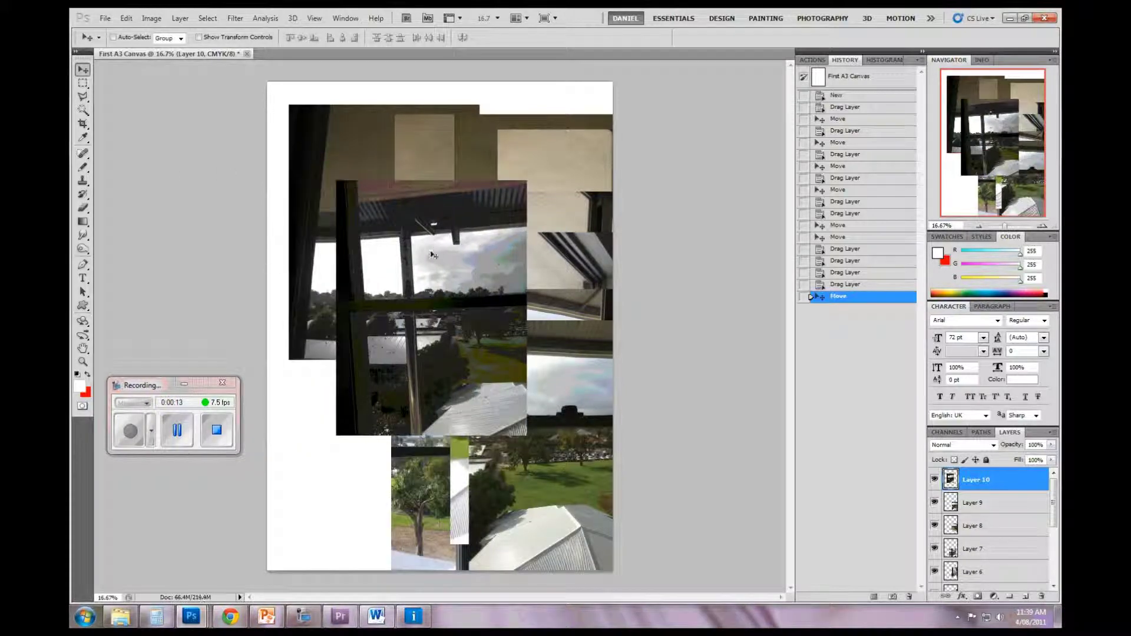
drag(430, 250, 511, 386)
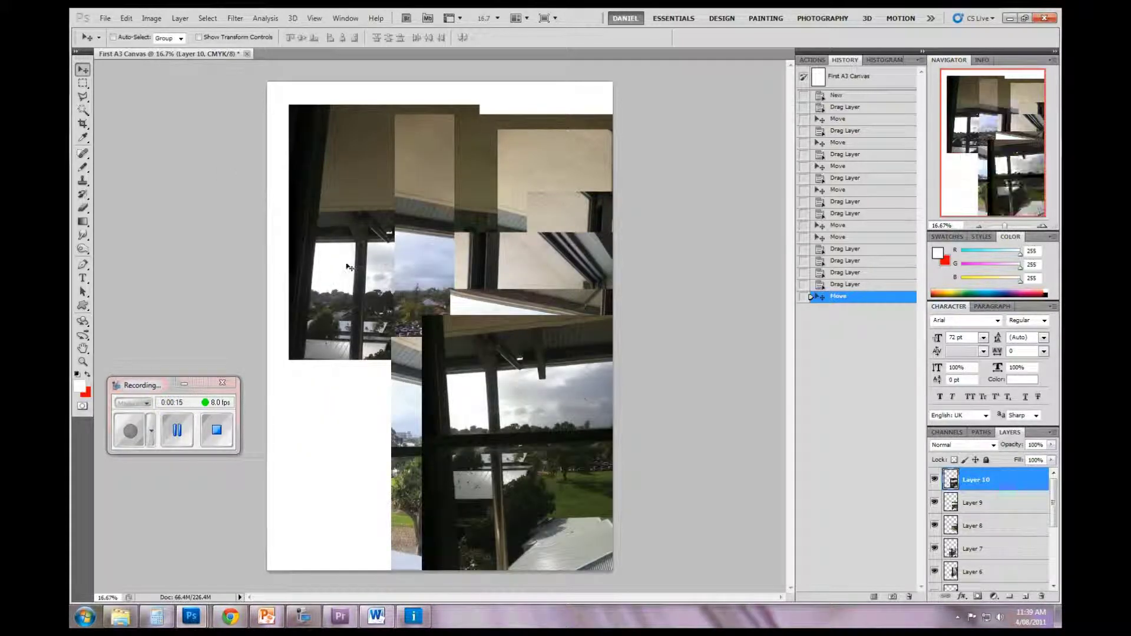
drag(463, 328, 366, 345)
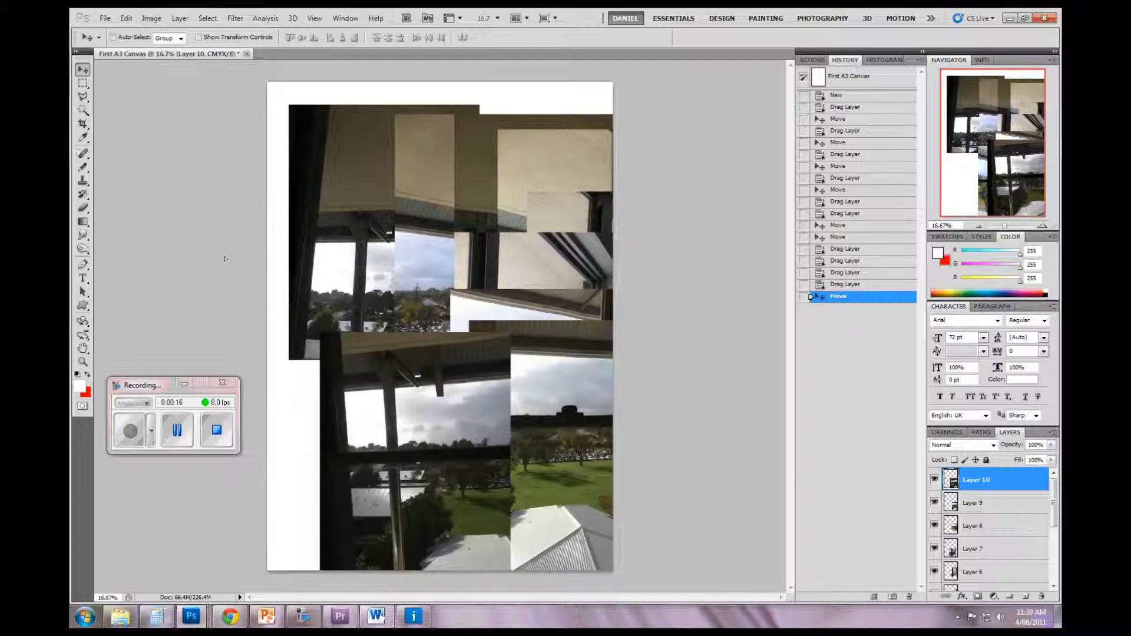
drag(294, 376, 413, 320)
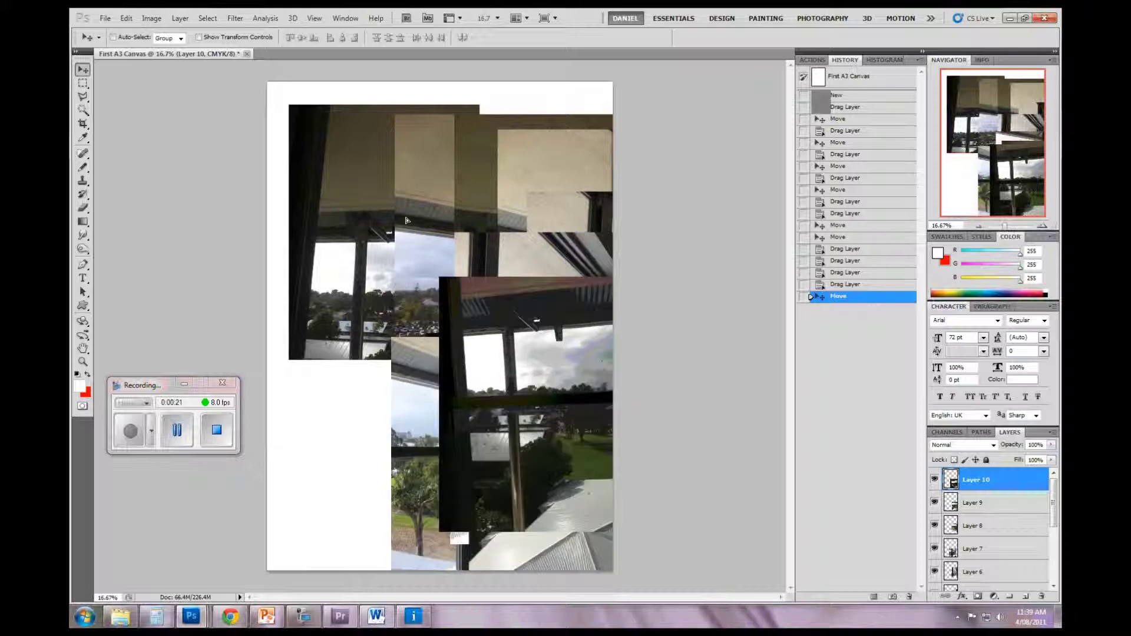
drag(406, 220, 358, 283)
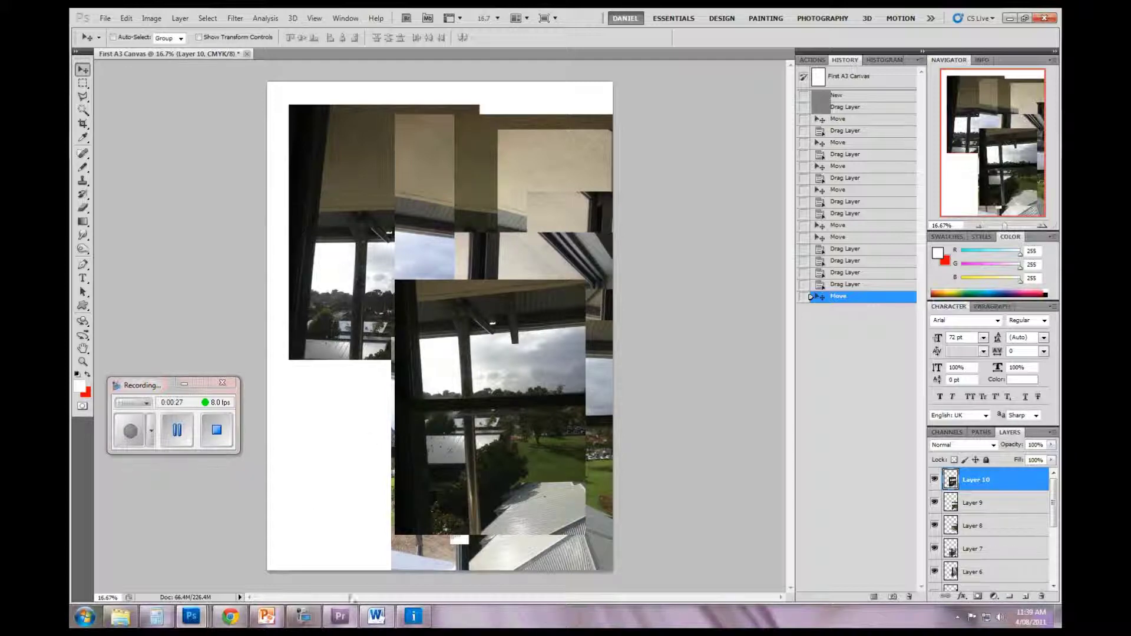
drag(495, 363, 538, 435)
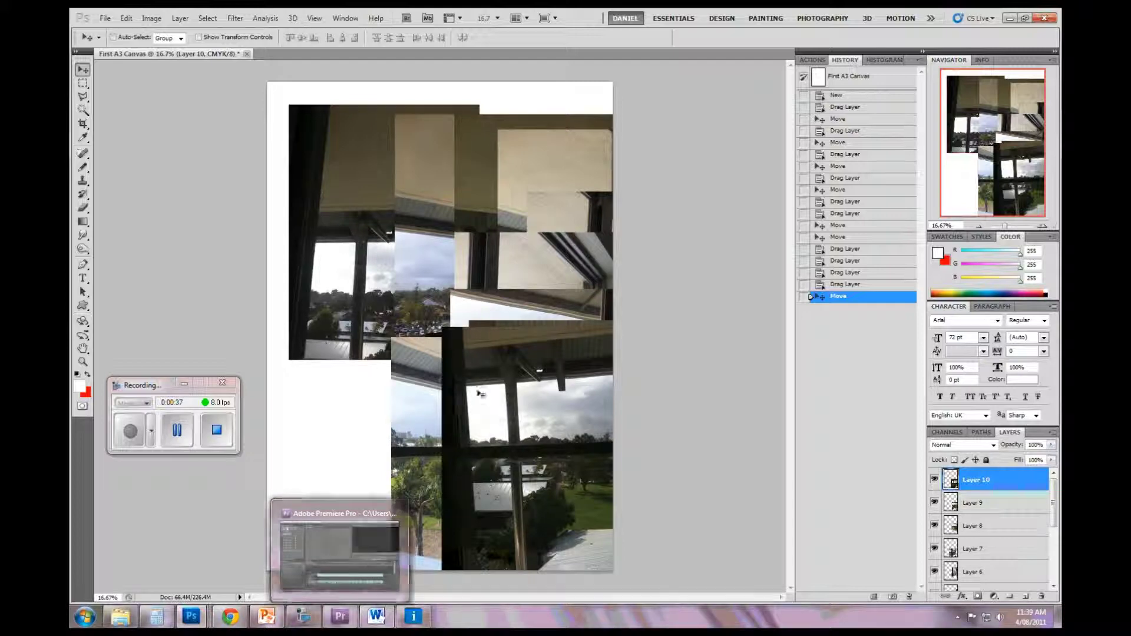
drag(474, 392, 428, 462)
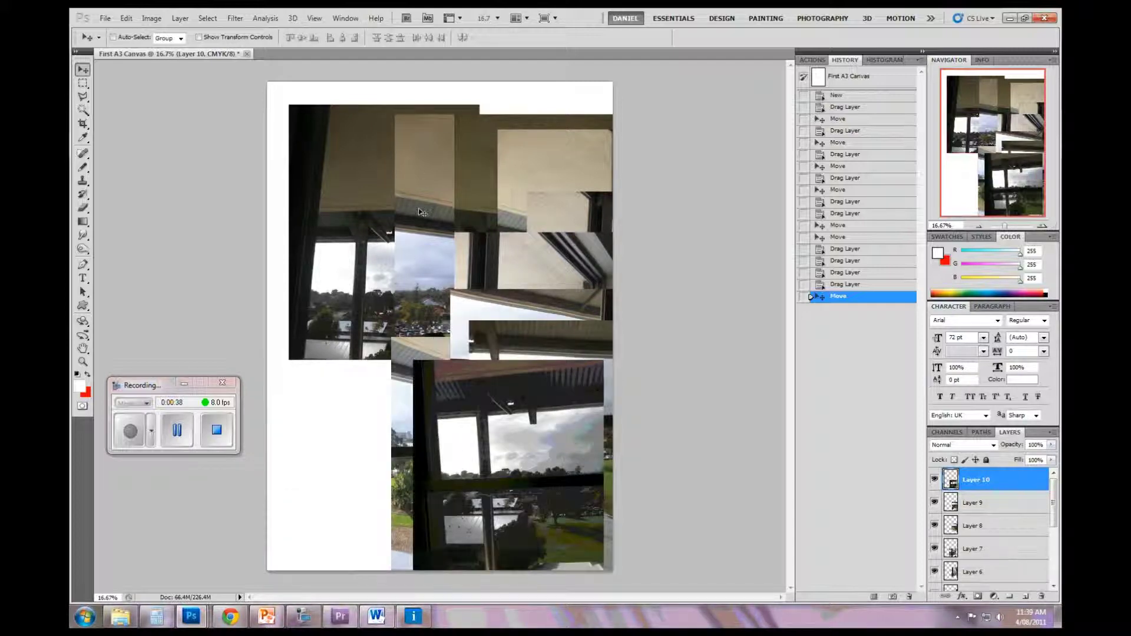
Show PowerPoint slide 18, Hockney's Terrace with Shadows, full screen, then return to Photoshop.
click(266, 616)
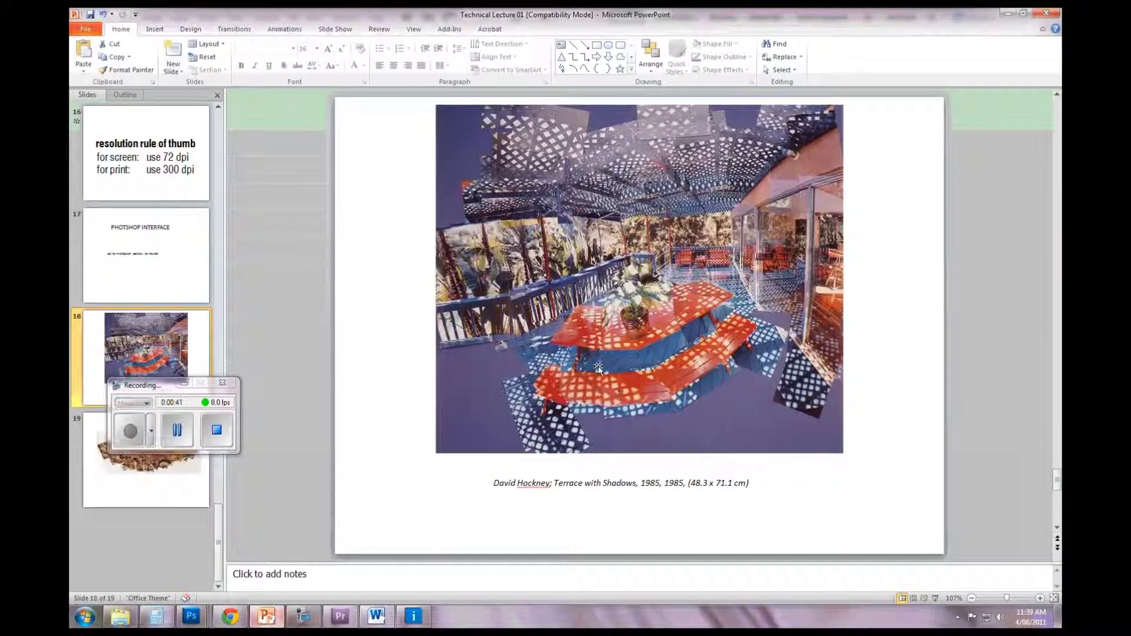
click(935, 599)
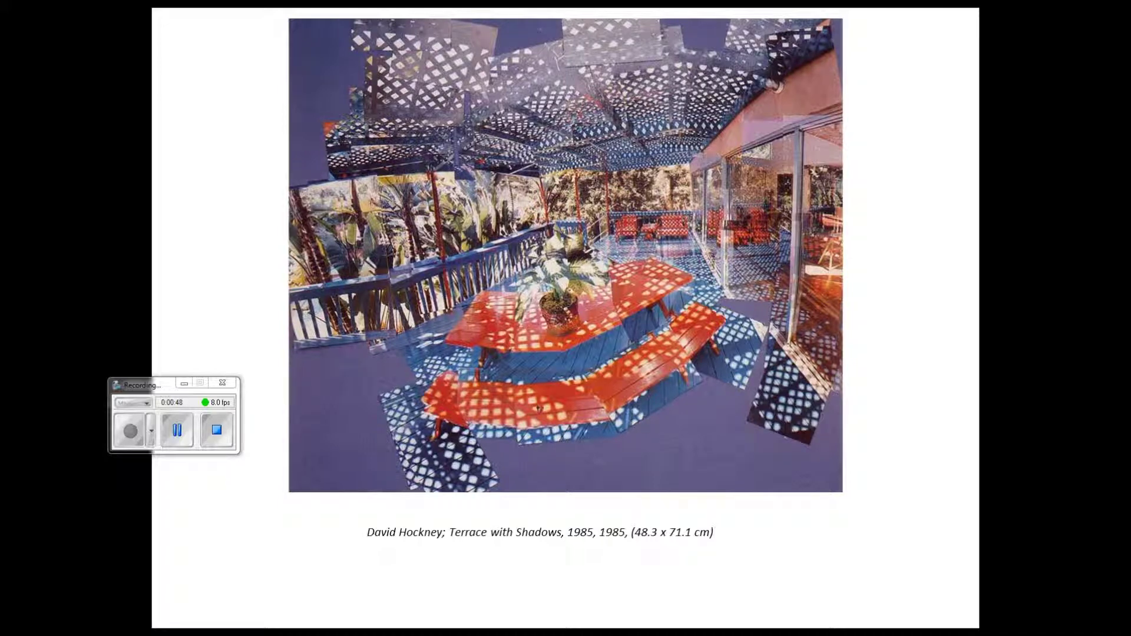
key(Escape)
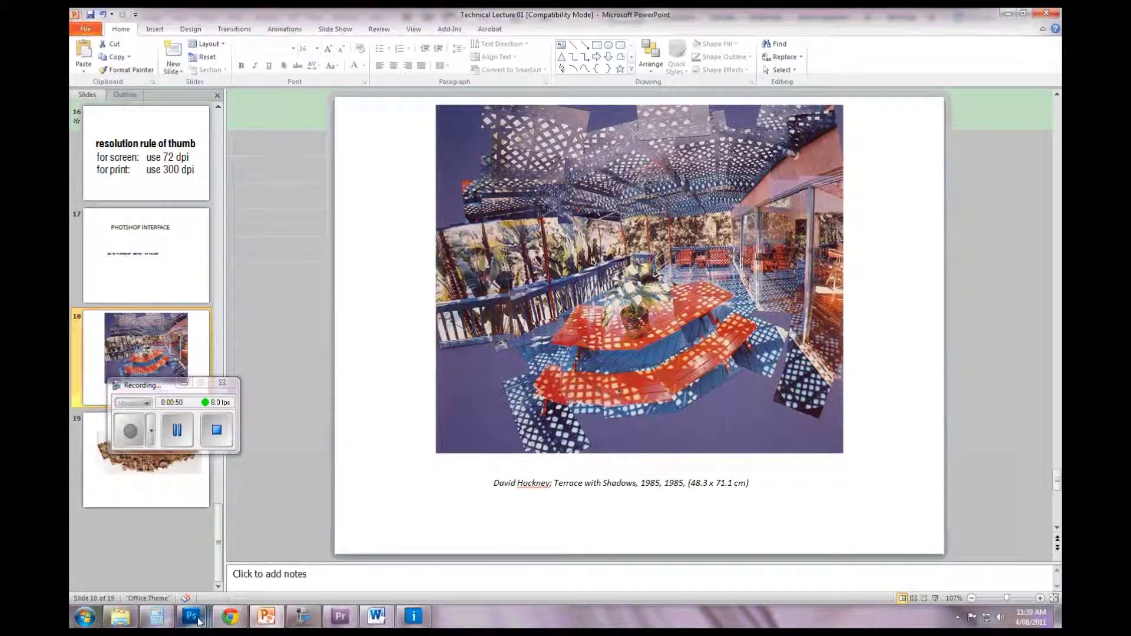
mouse_move(198, 621)
click(196, 541)
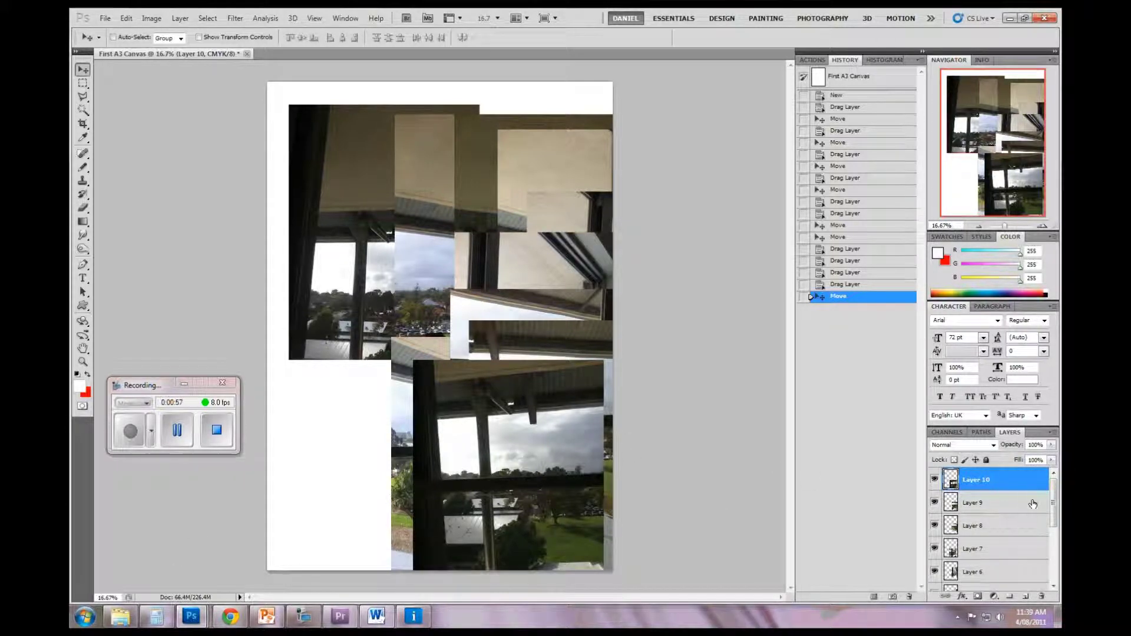
Scroll the Layers panel to the bottom and select the Background layer.
drag(1053, 497, 1051, 584)
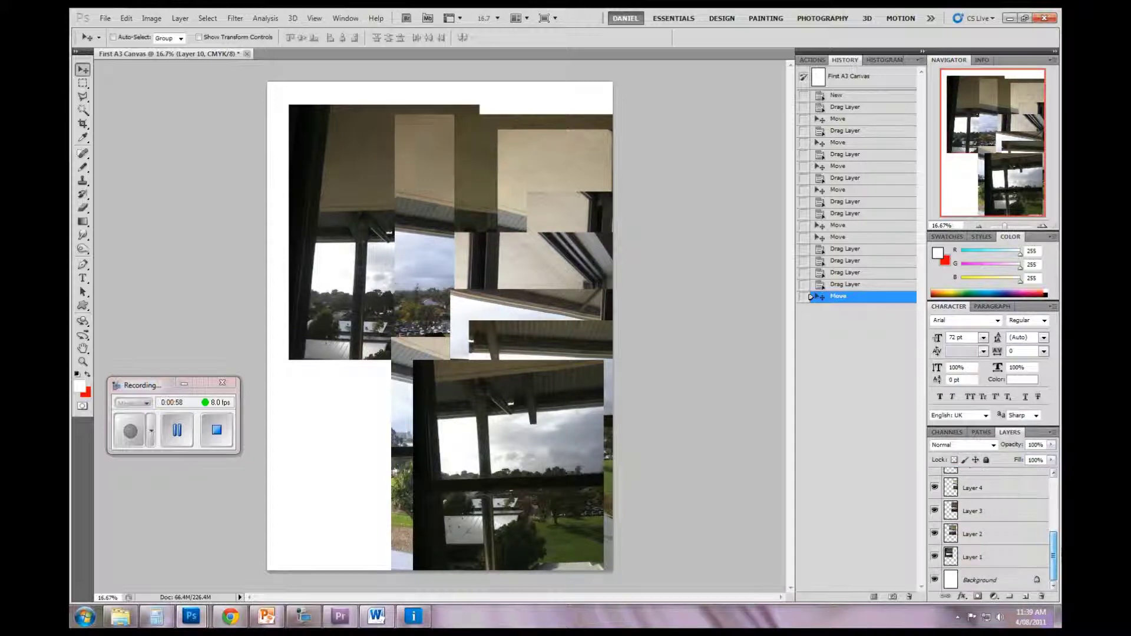
click(1020, 583)
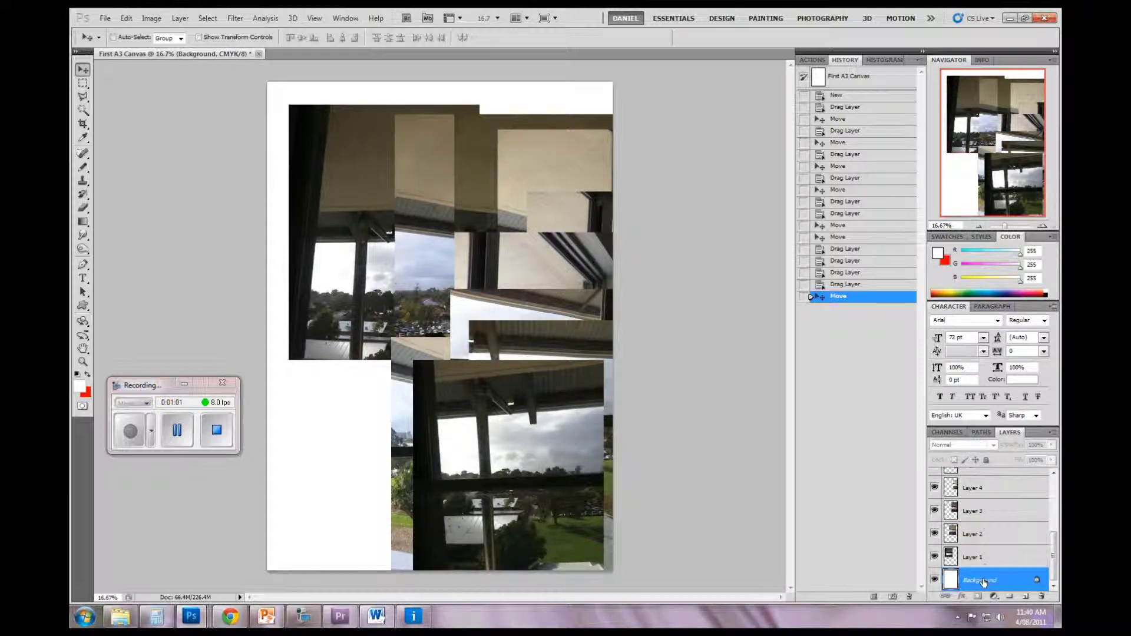
drag(1052, 560, 1055, 499)
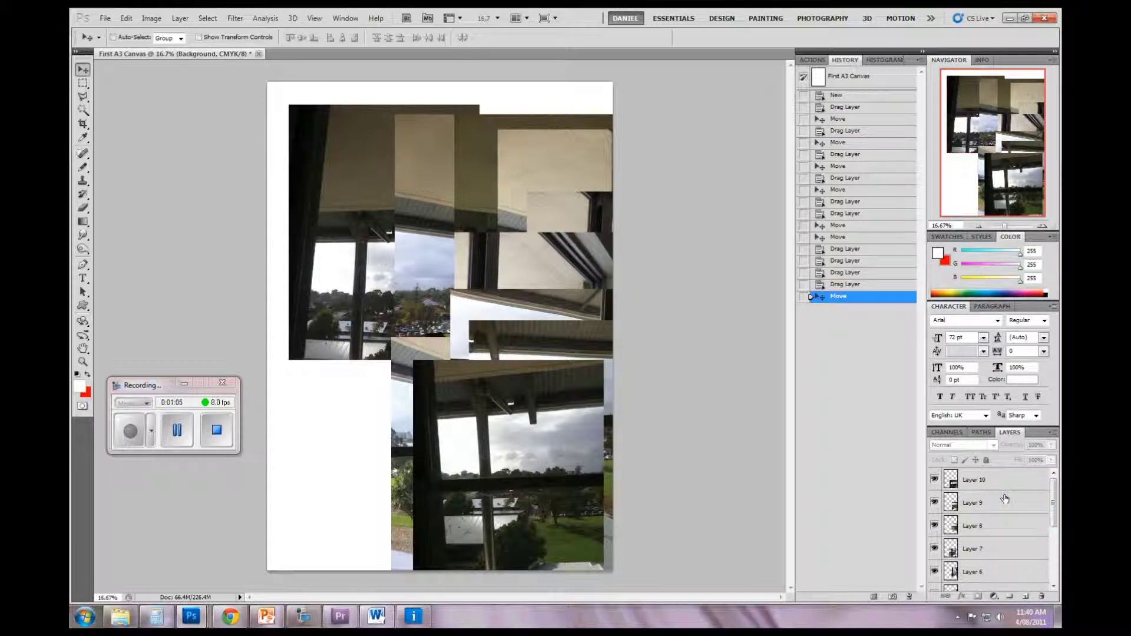
scroll(1025, 530, down, 5)
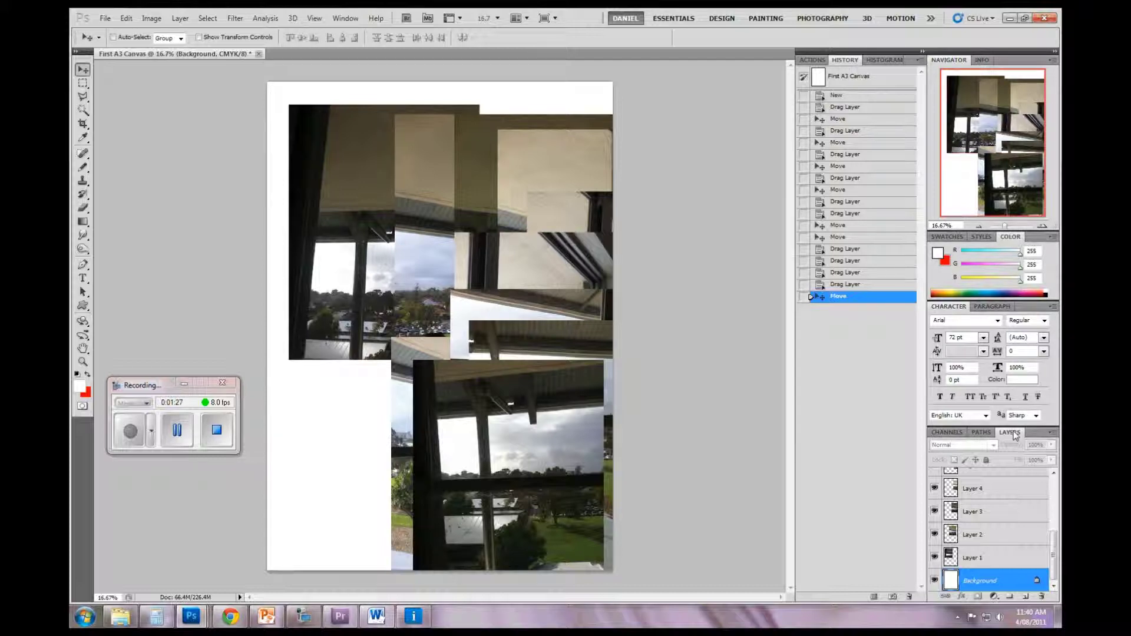
Float the Layers panel over the canvas, enlarged to list Layer 10 down to Background.
drag(1015, 434, 667, 315)
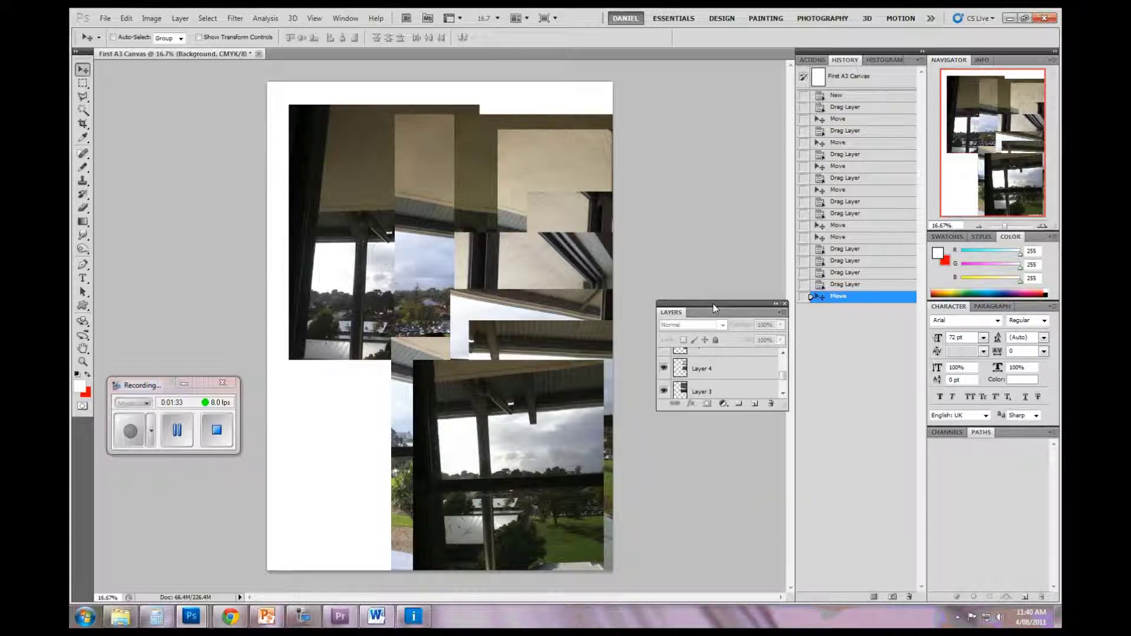
drag(713, 303, 657, 209)
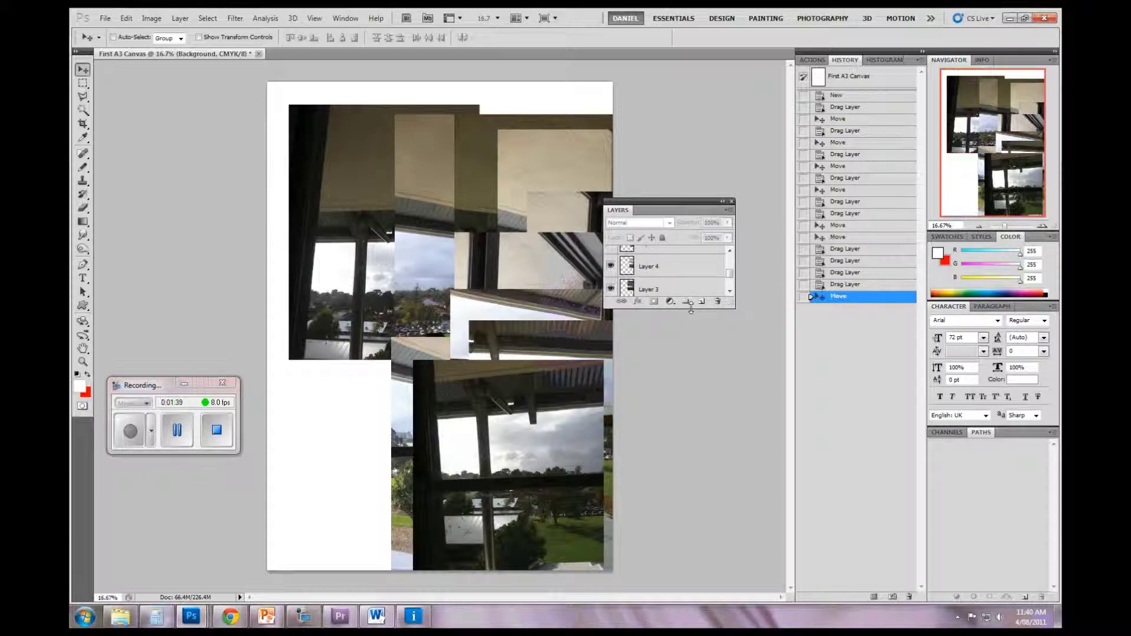
drag(690, 308, 684, 544)
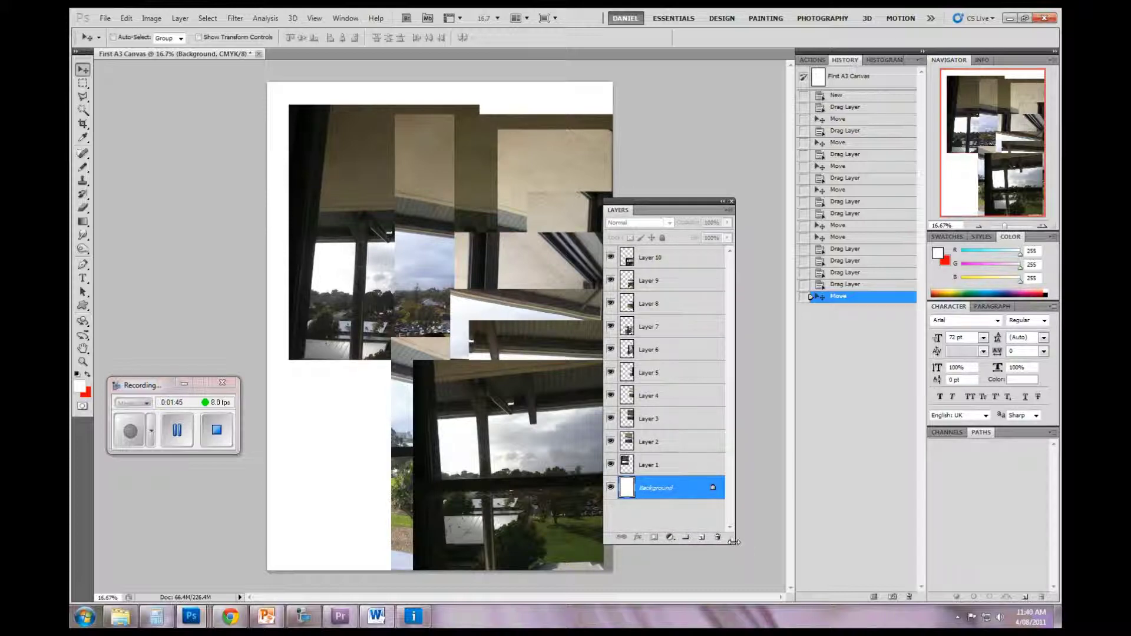
mouse_move(734, 542)
mouse_down()
mouse_move(893, 572)
mouse_move(744, 554)
mouse_up()
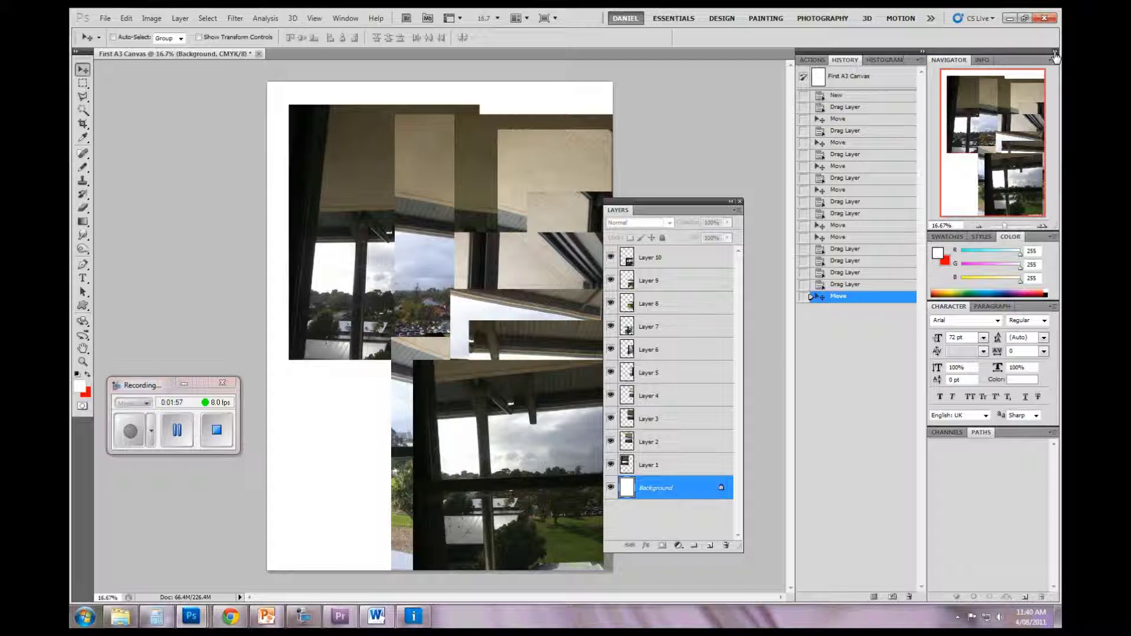
Collapse the Navigator, Color, Character, History and Actions panels to icons.
click(1055, 57)
click(1055, 56)
click(1055, 56)
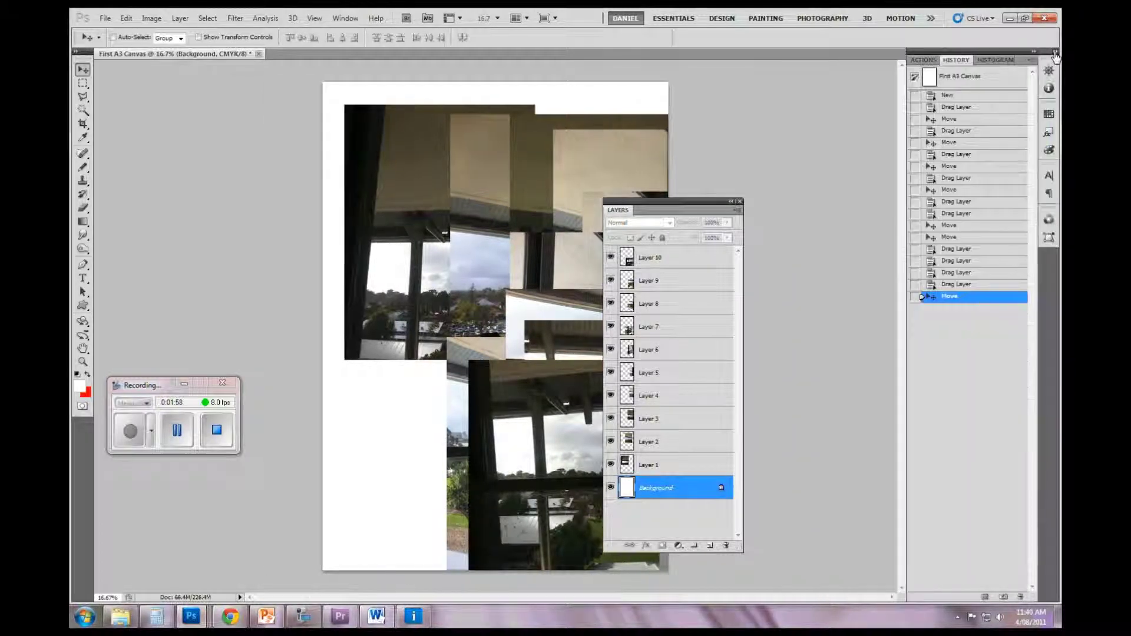
click(929, 62)
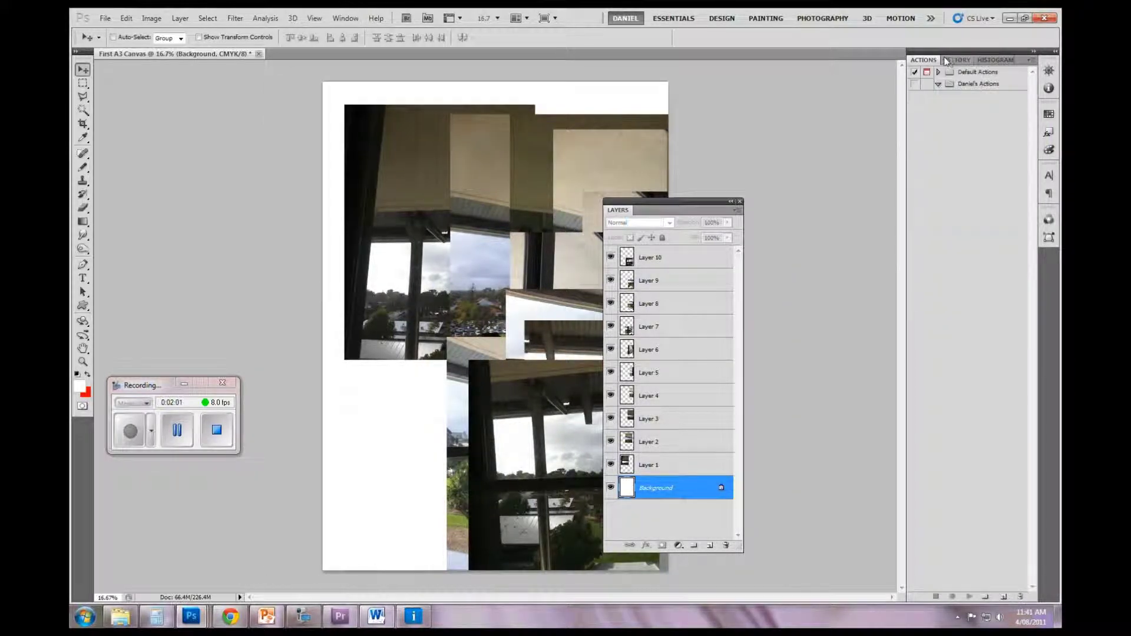
click(958, 61)
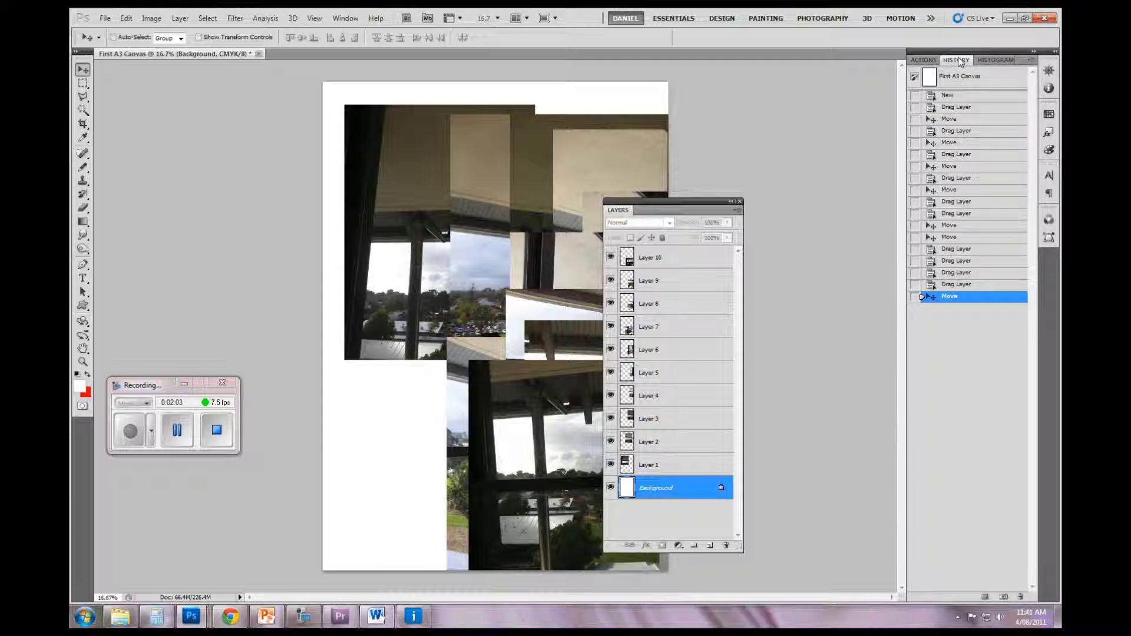
click(1035, 54)
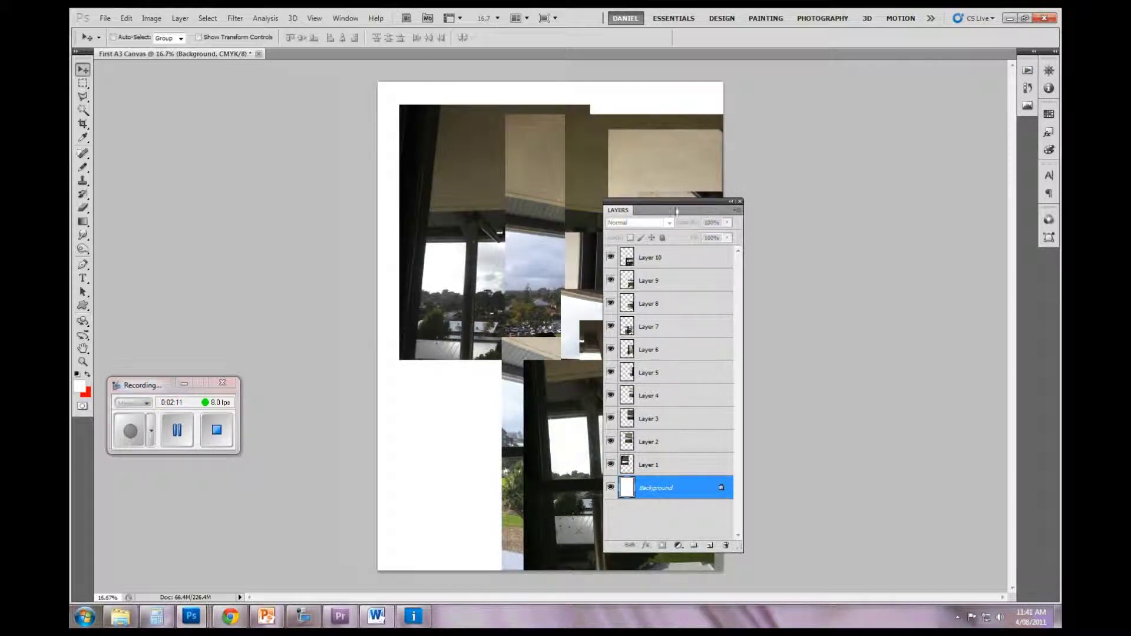
Dock the Layers panel as a full panel on the right edge.
drag(711, 206, 1015, 70)
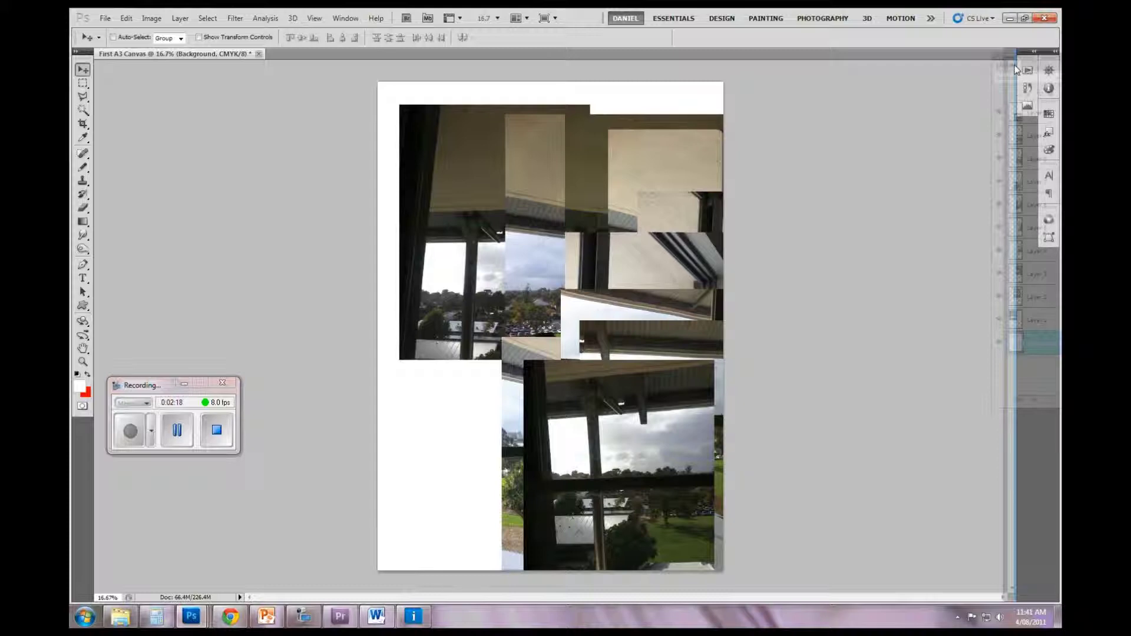
drag(1015, 69, 1015, 69)
drag(1014, 70, 1014, 70)
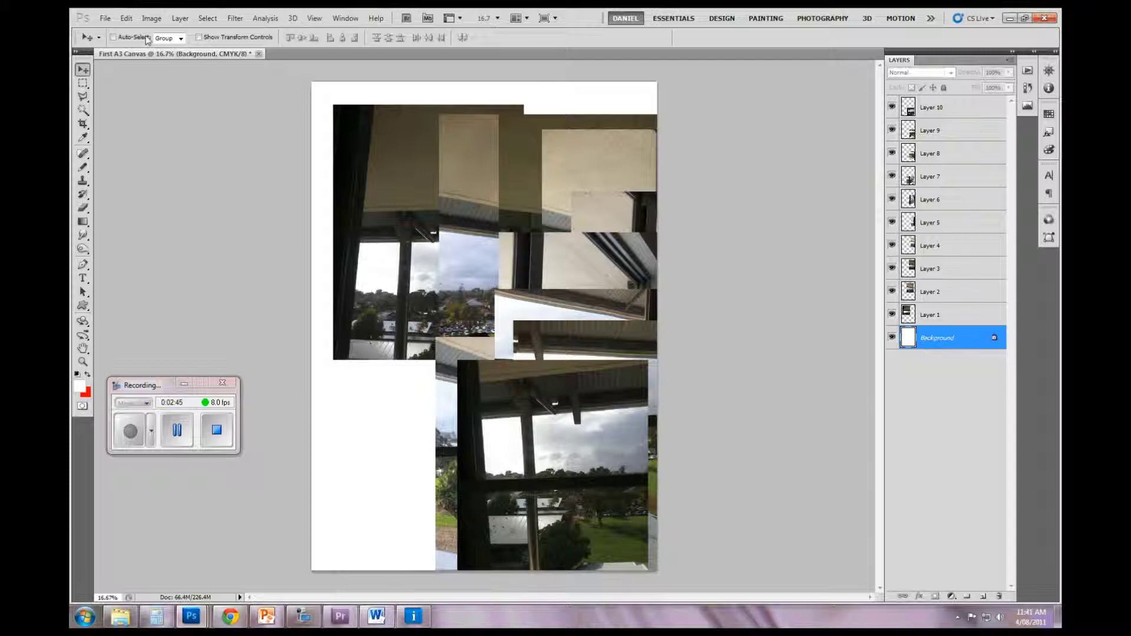
Start a File > New document with White background contents, then cancel it.
click(105, 18)
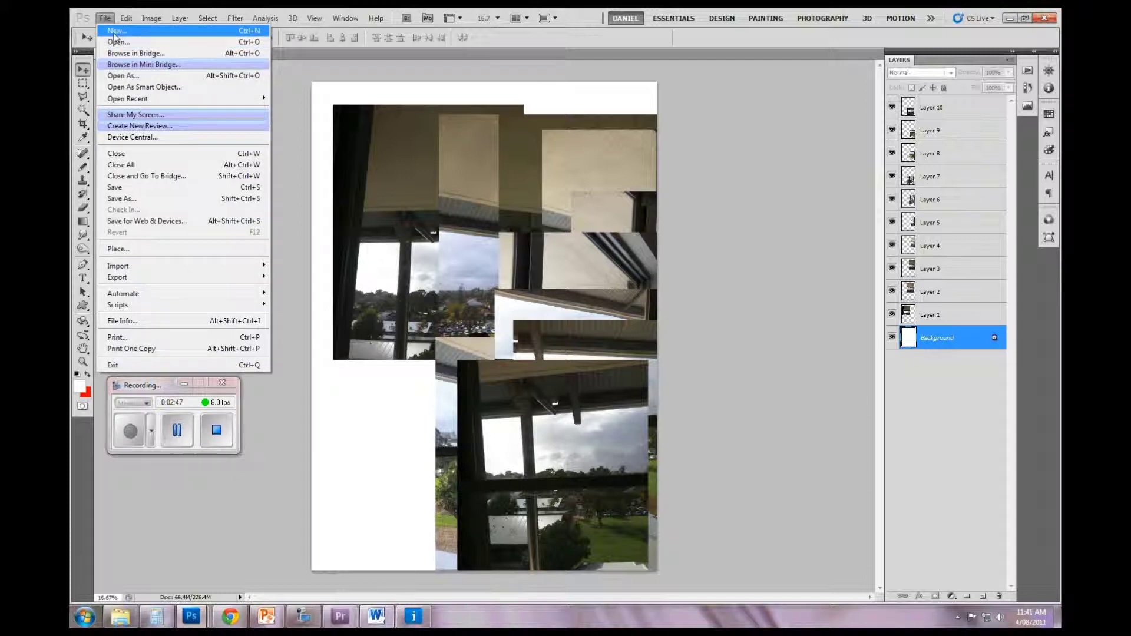
click(114, 33)
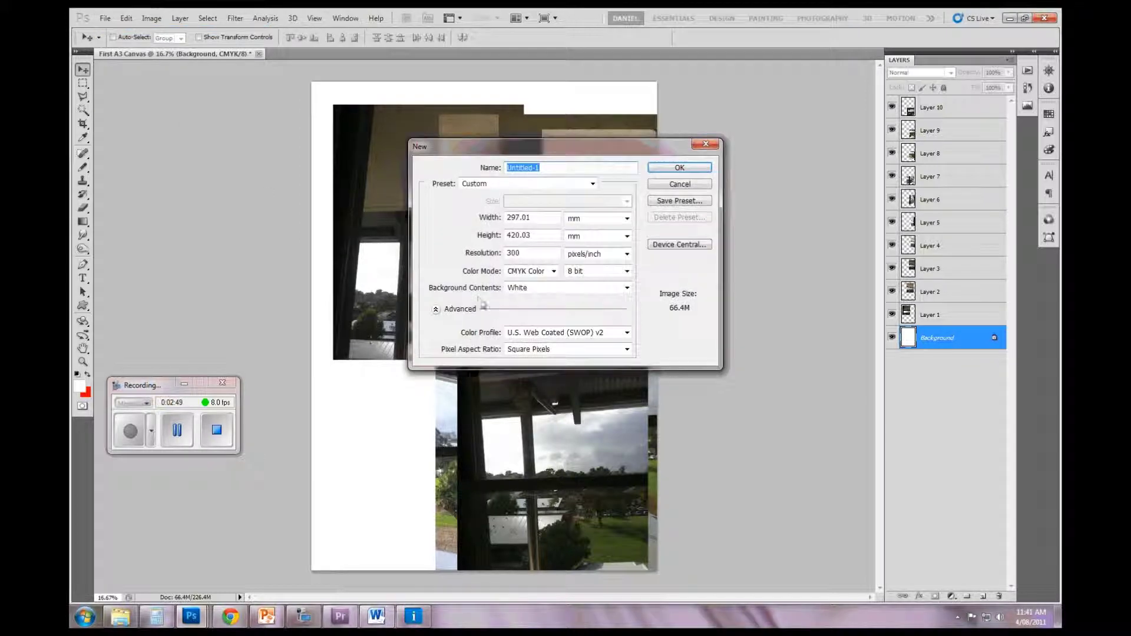
click(553, 292)
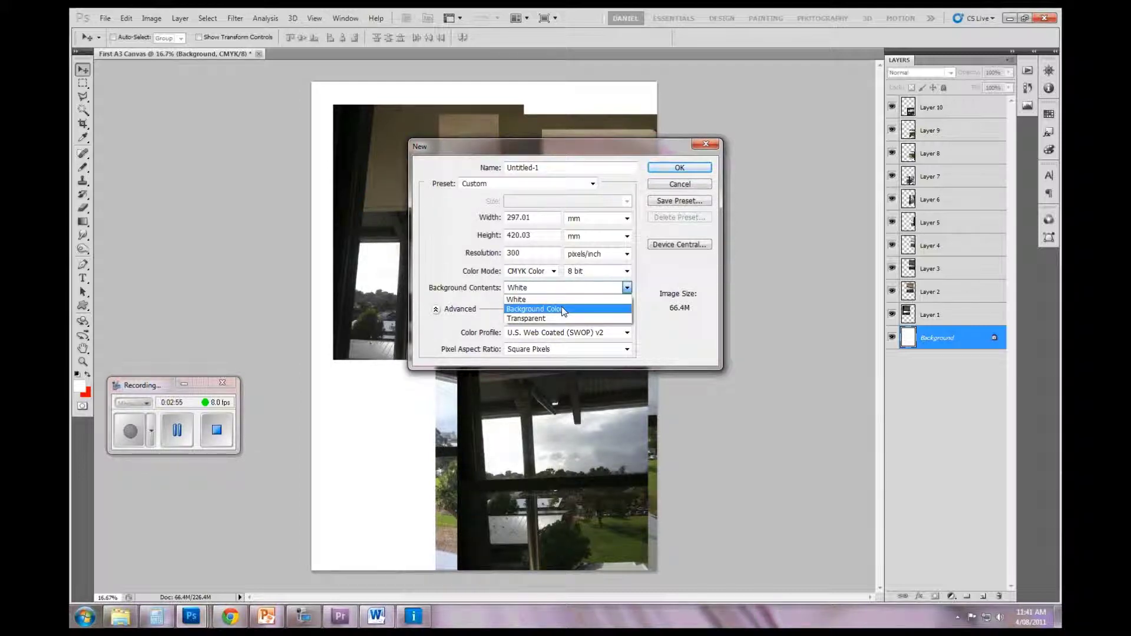
click(681, 185)
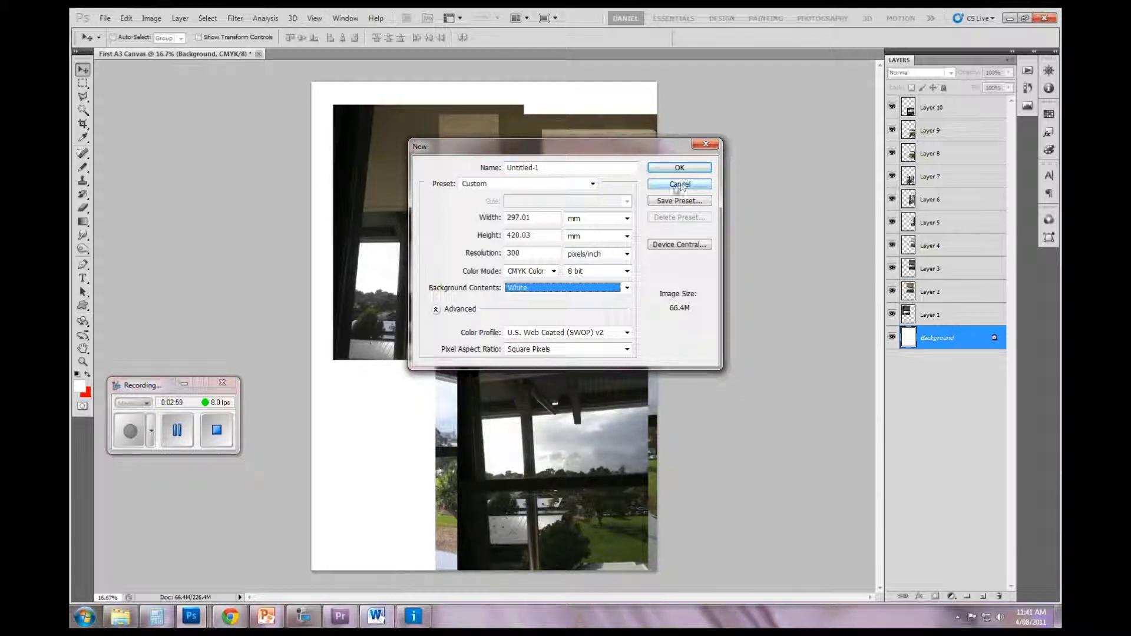
click(681, 184)
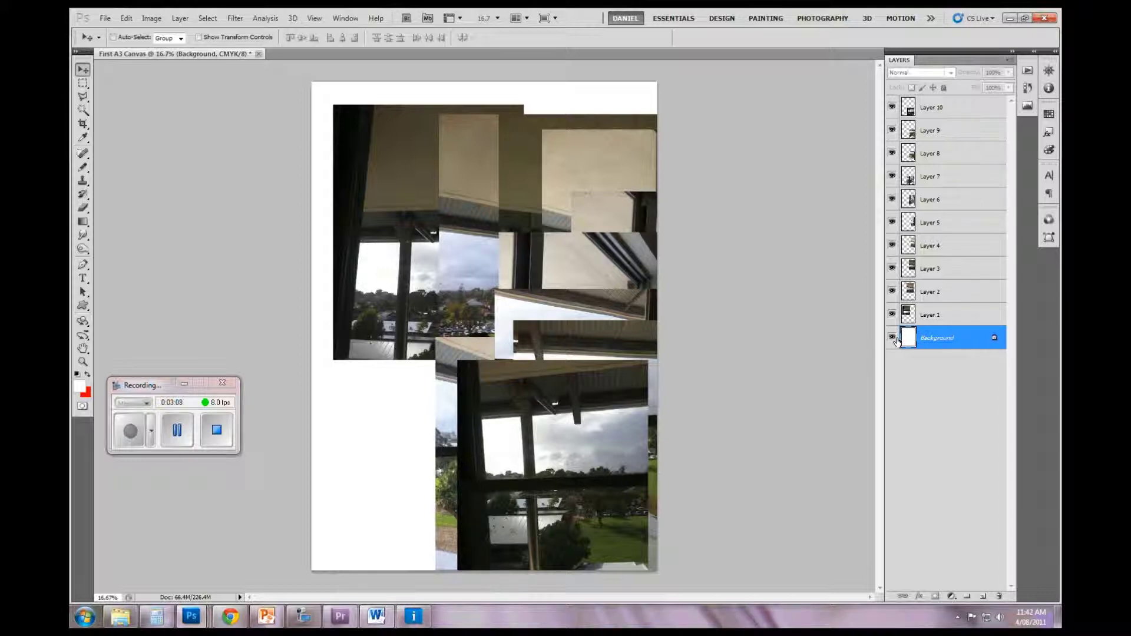
Toggle the Background layer's visibility off and on, then hide the upper photo layers.
click(891, 338)
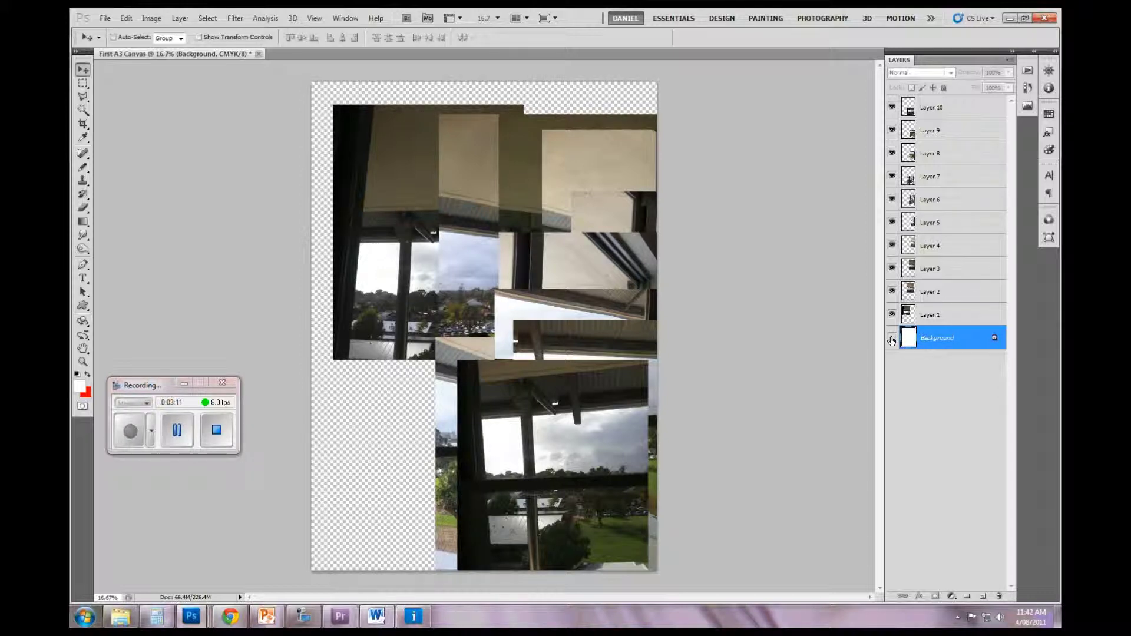
click(891, 338)
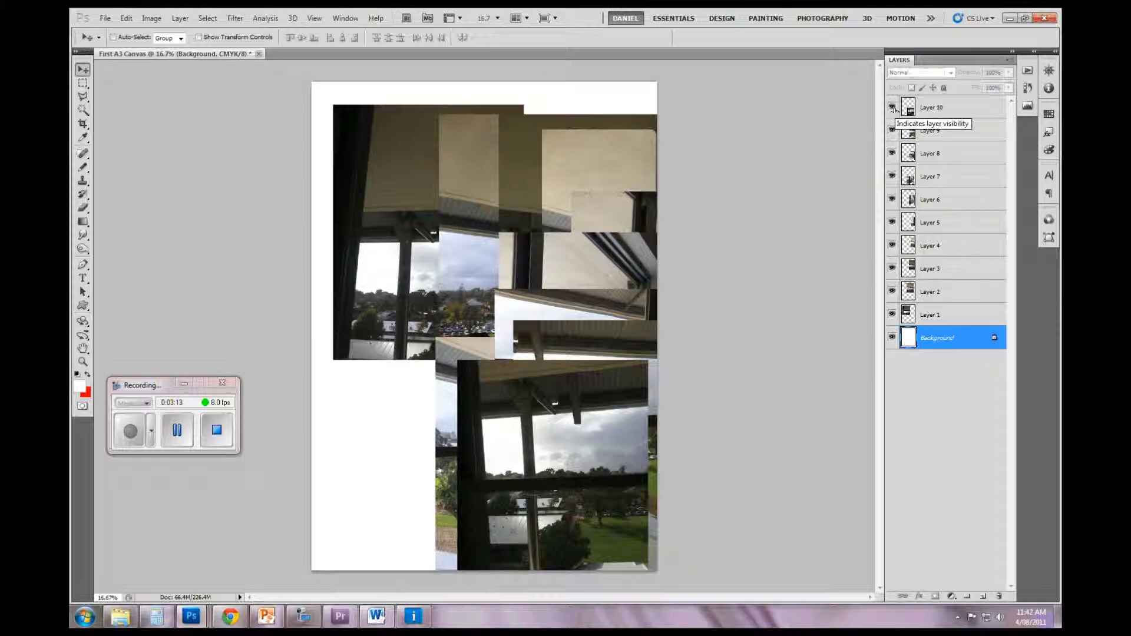
drag(893, 108, 892, 294)
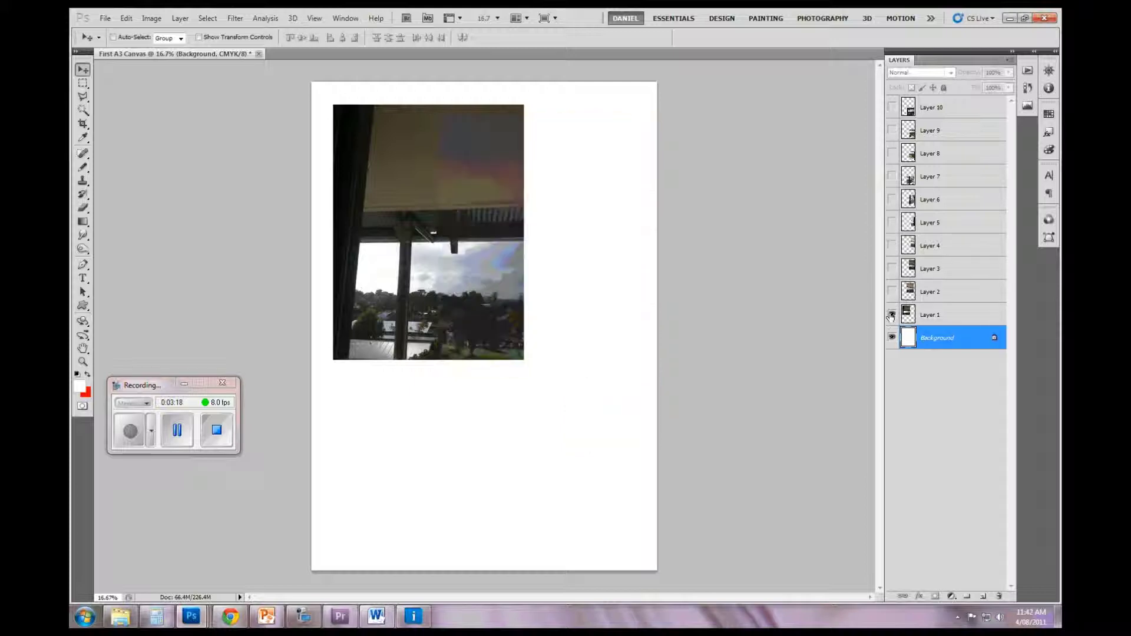
Reveal the photo layers one by one, from Layer 1 up to Layer 10.
click(892, 314)
click(891, 314)
click(891, 292)
click(891, 269)
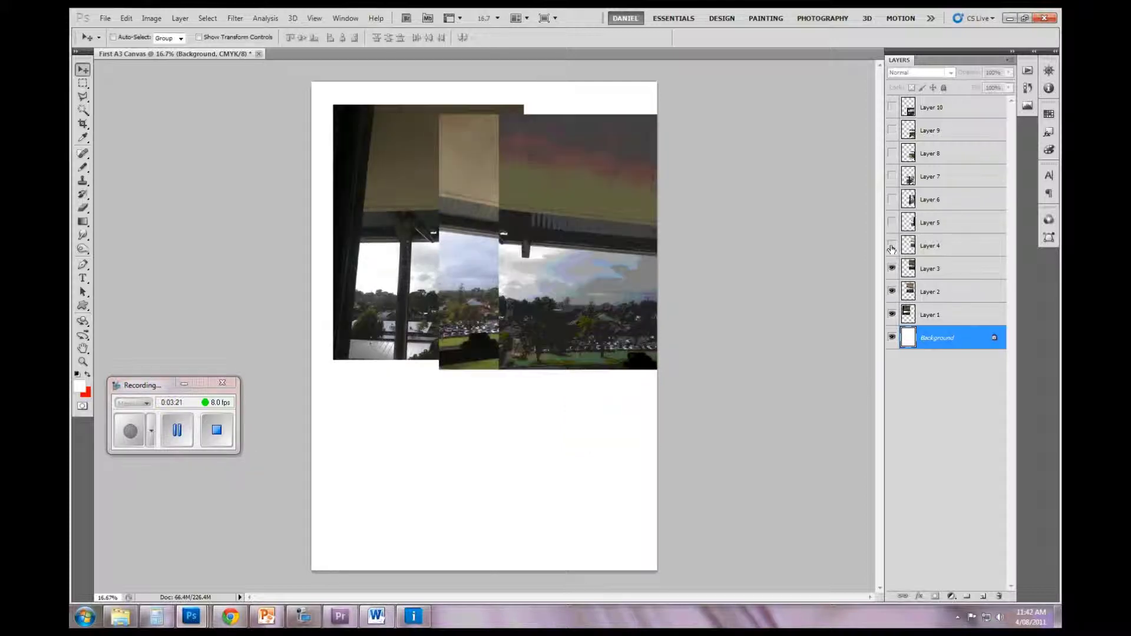
click(891, 246)
click(892, 223)
click(891, 176)
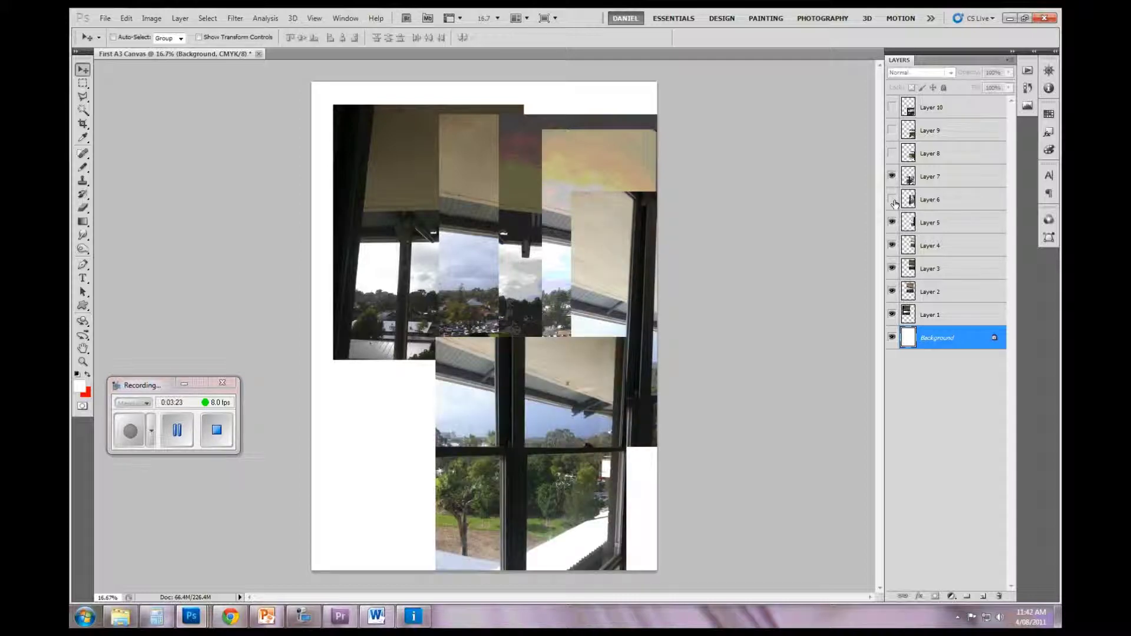
click(892, 199)
click(892, 153)
click(891, 131)
click(891, 107)
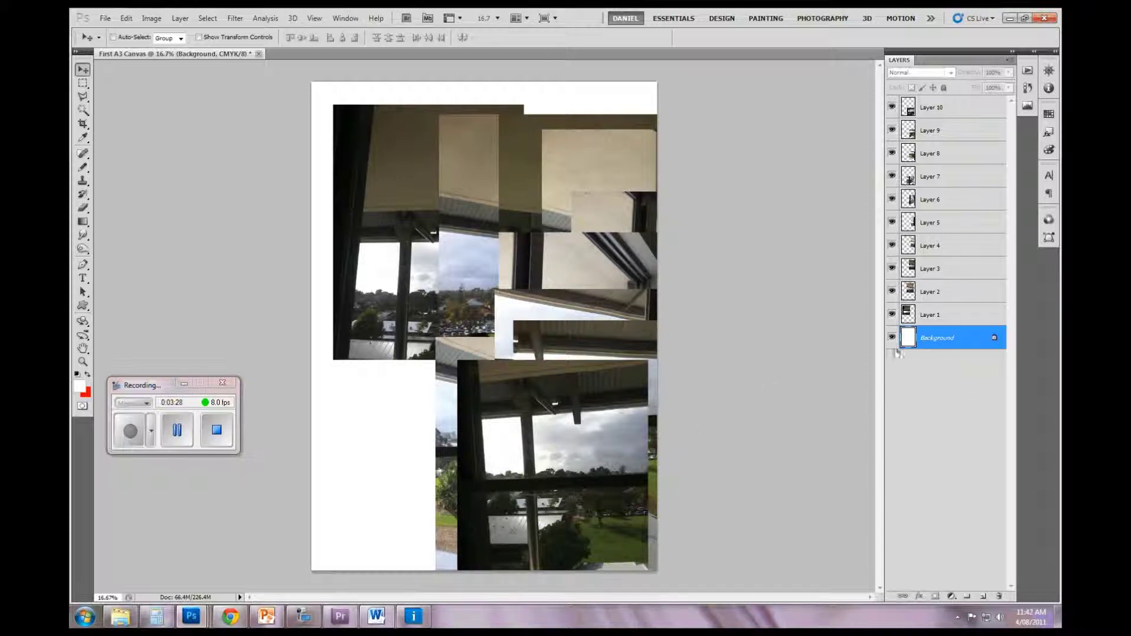
Select Layer 1, then the Background layer, and switch to the PowerPoint Hockney slide.
click(934, 315)
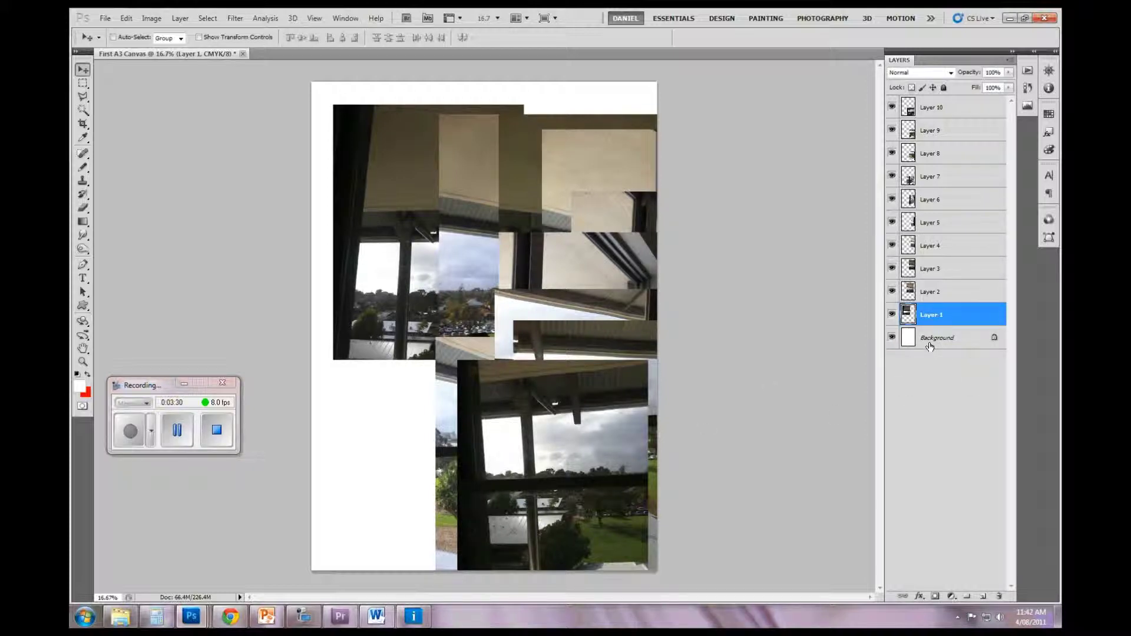
click(933, 345)
click(941, 321)
click(934, 345)
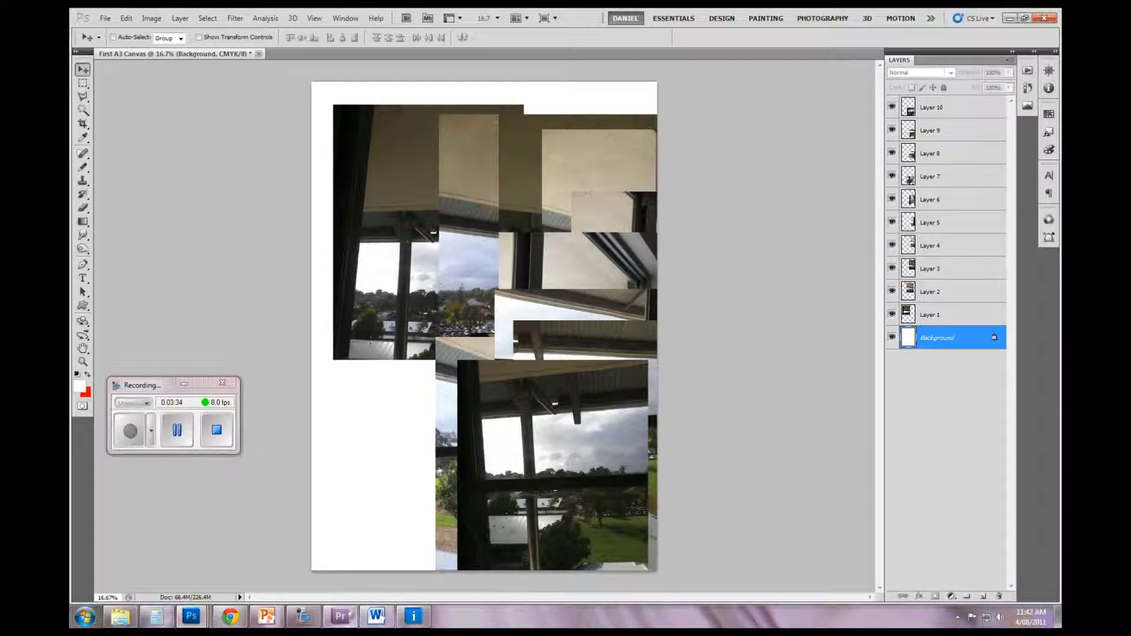
click(267, 618)
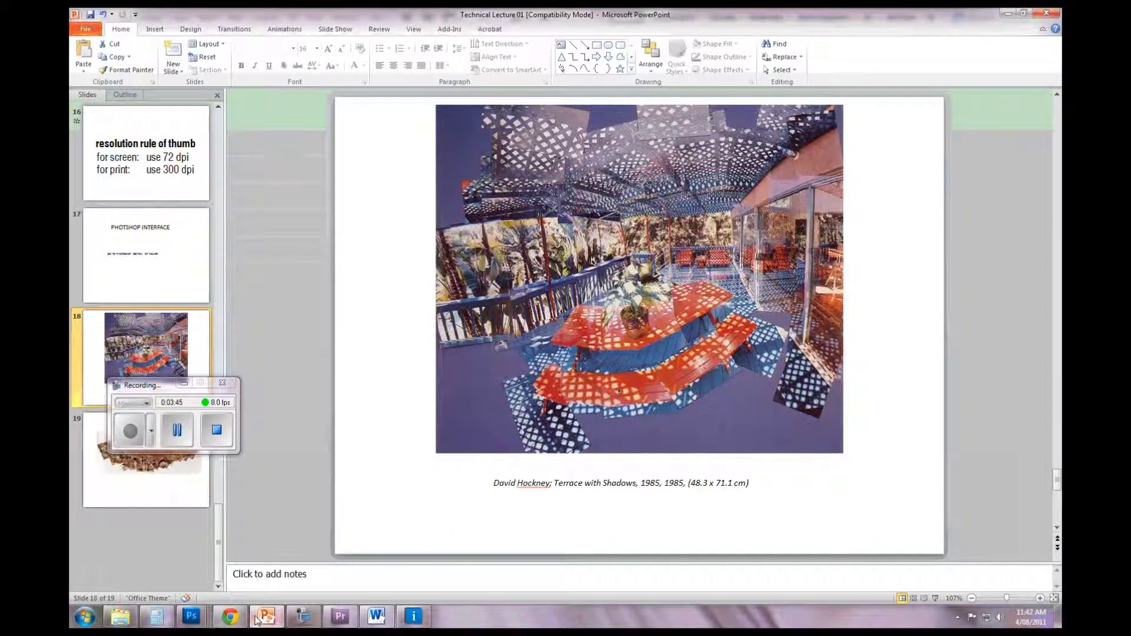
Bring the First A3 Canvas document back up in Photoshop.
click(192, 616)
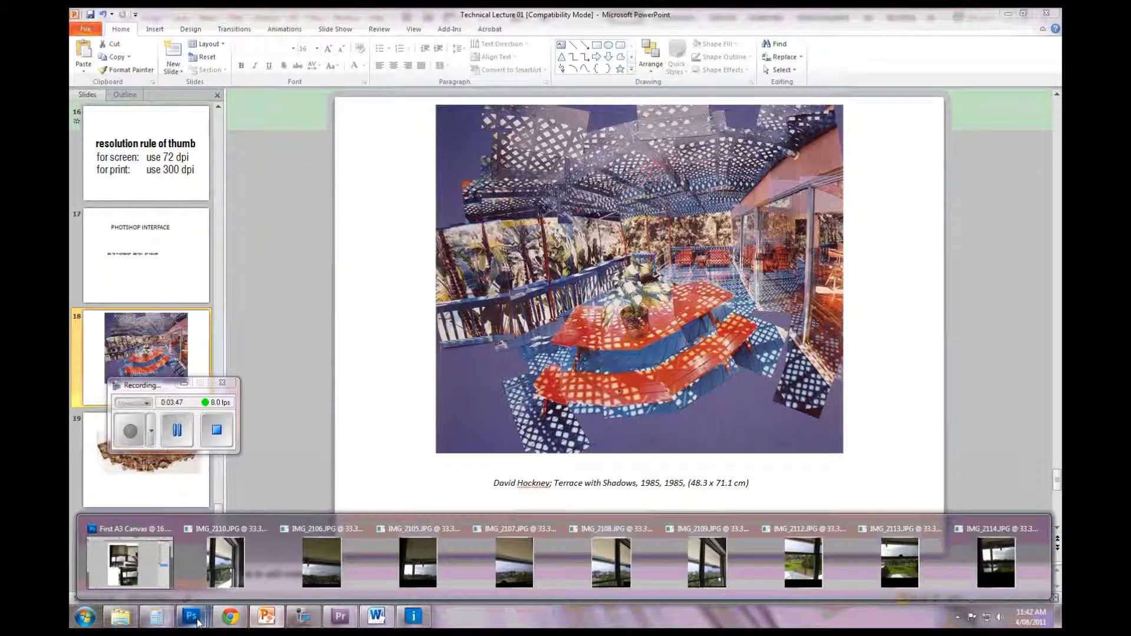
click(130, 557)
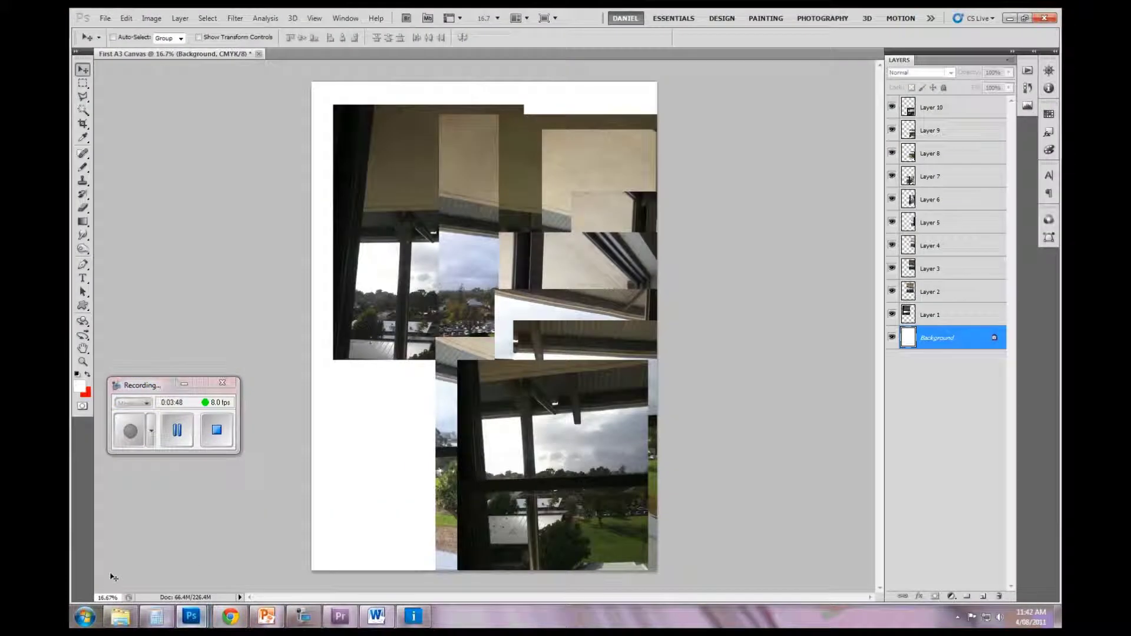
Select Layer 9 and move its pale sky photo to the collage's right-middle.
click(966, 141)
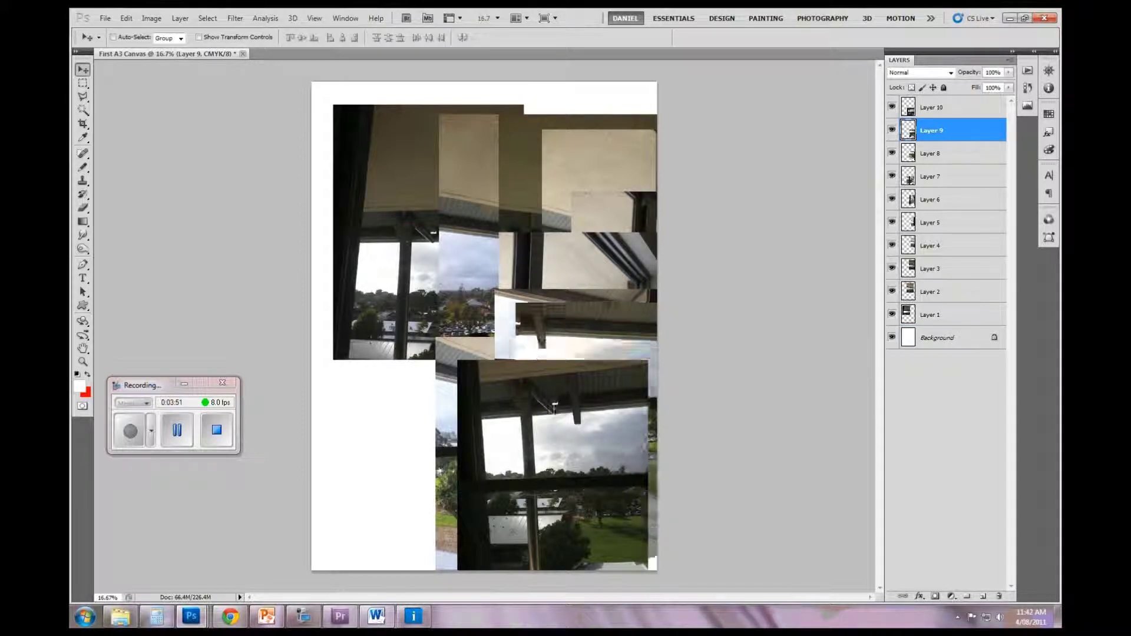
drag(527, 464, 473, 326)
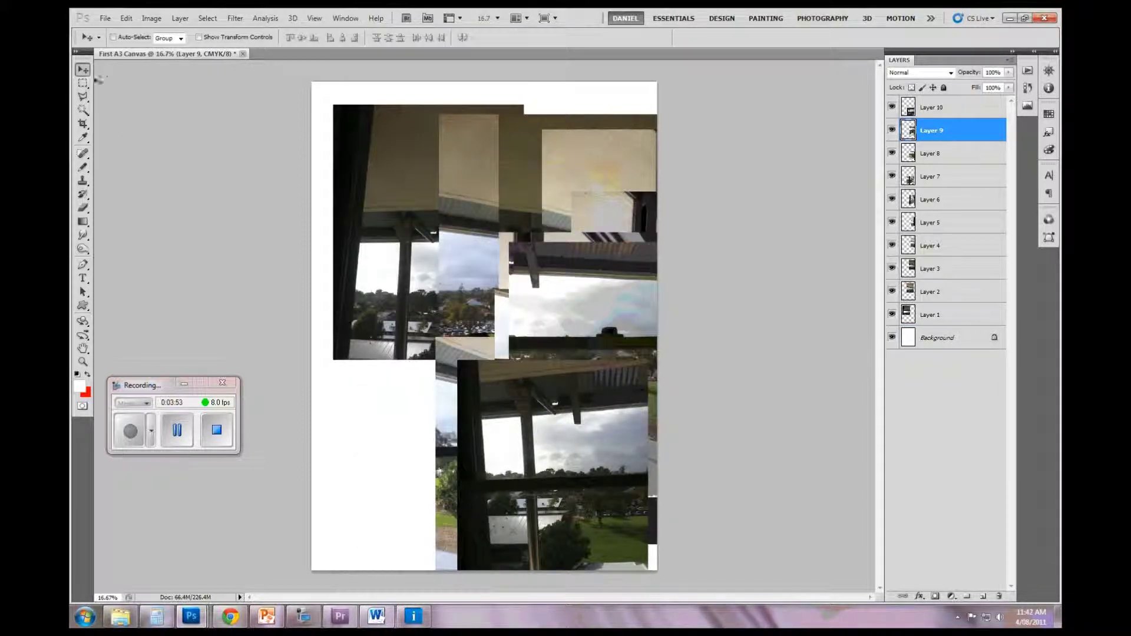
drag(541, 352, 528, 400)
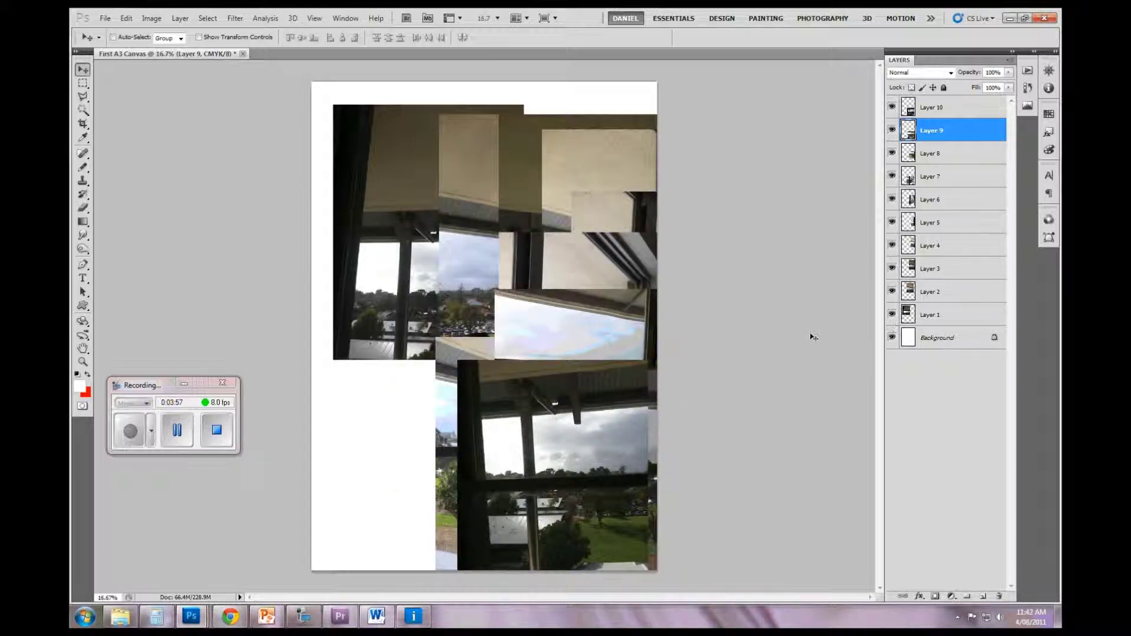
click(953, 337)
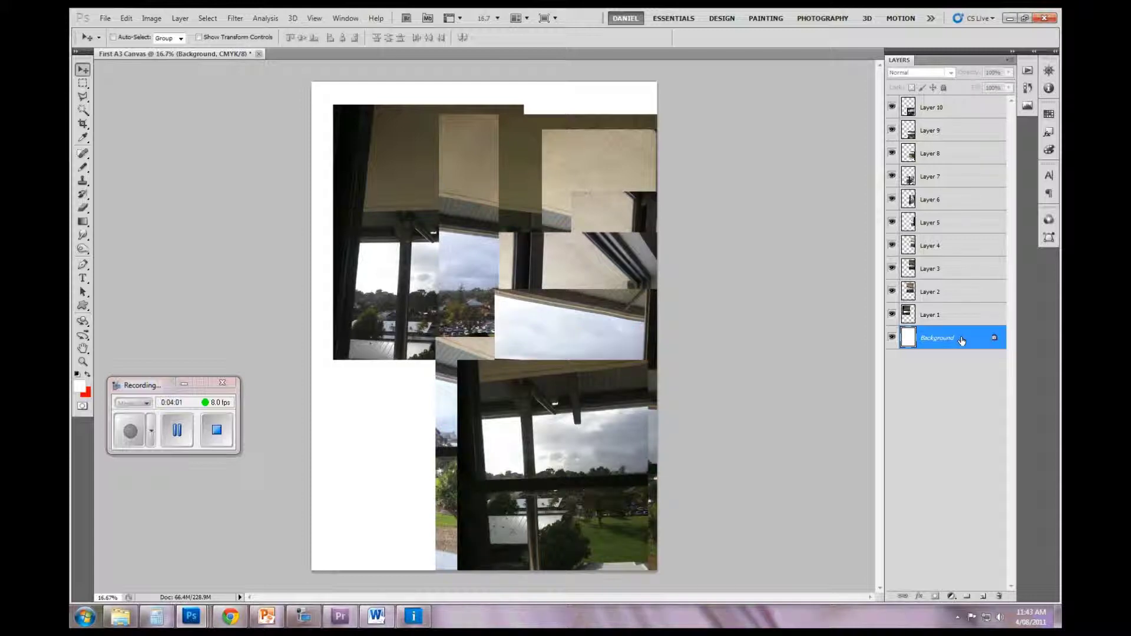
double_click(970, 341)
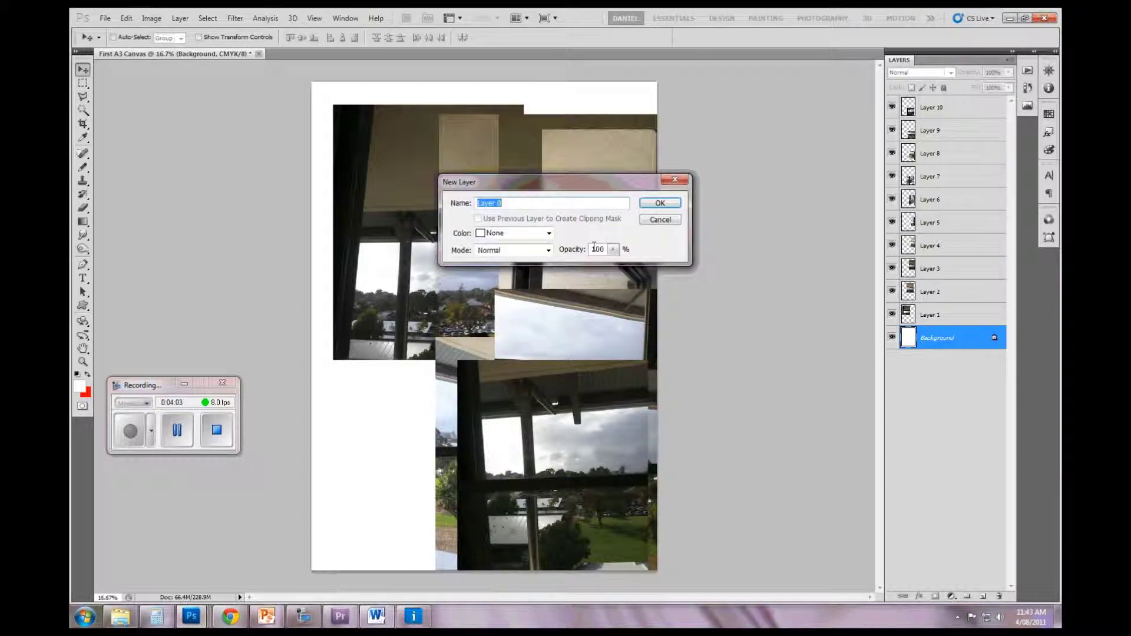
click(660, 204)
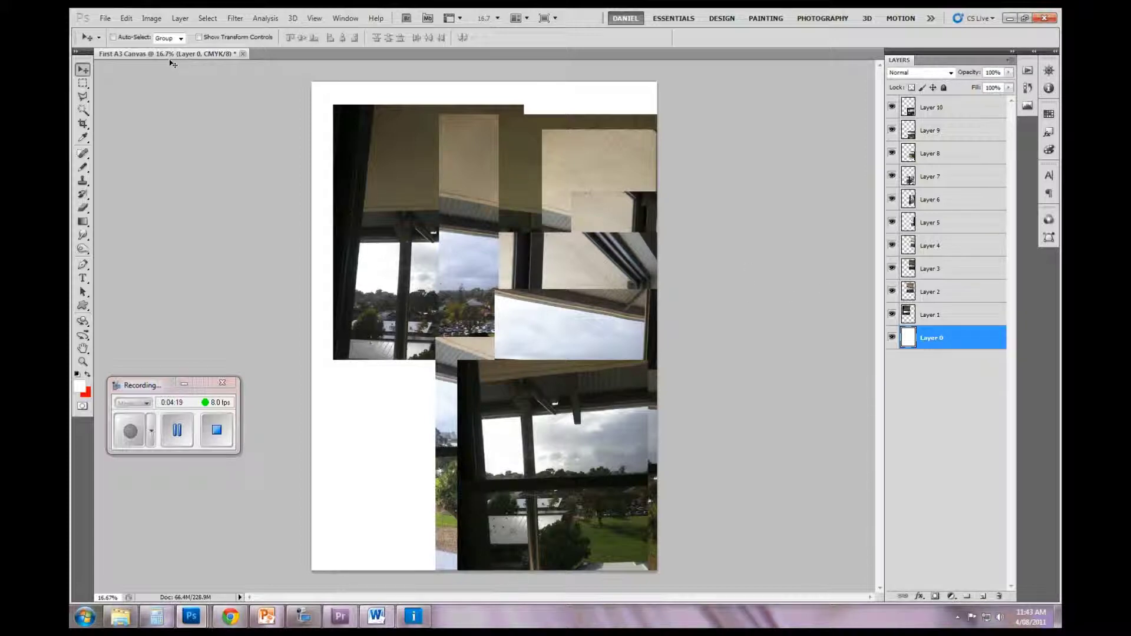
click(126, 18)
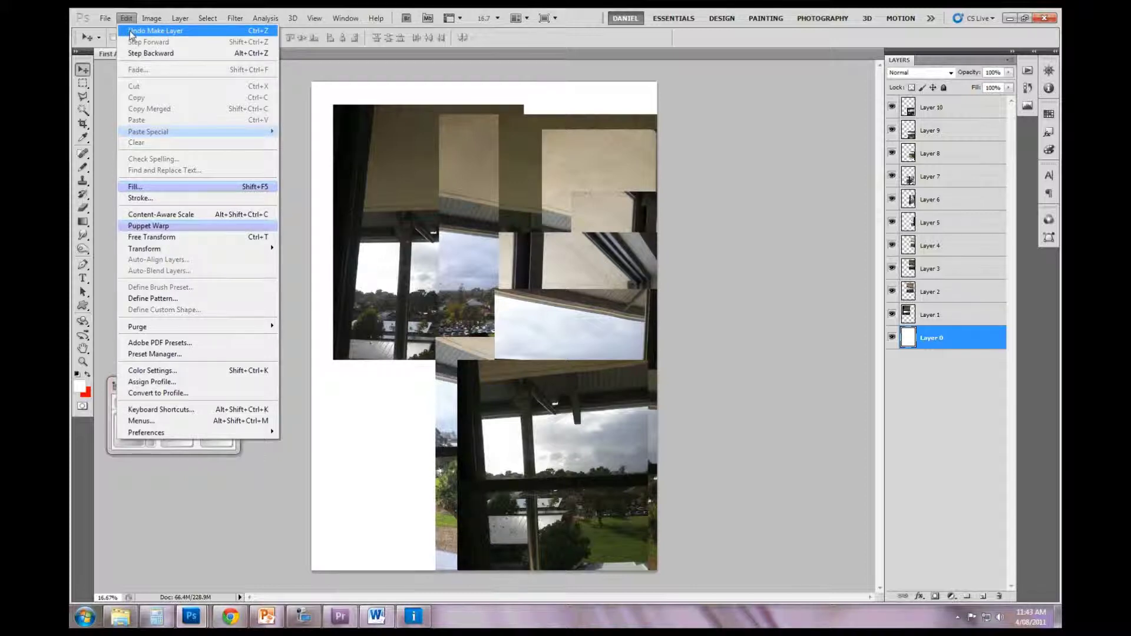
click(131, 31)
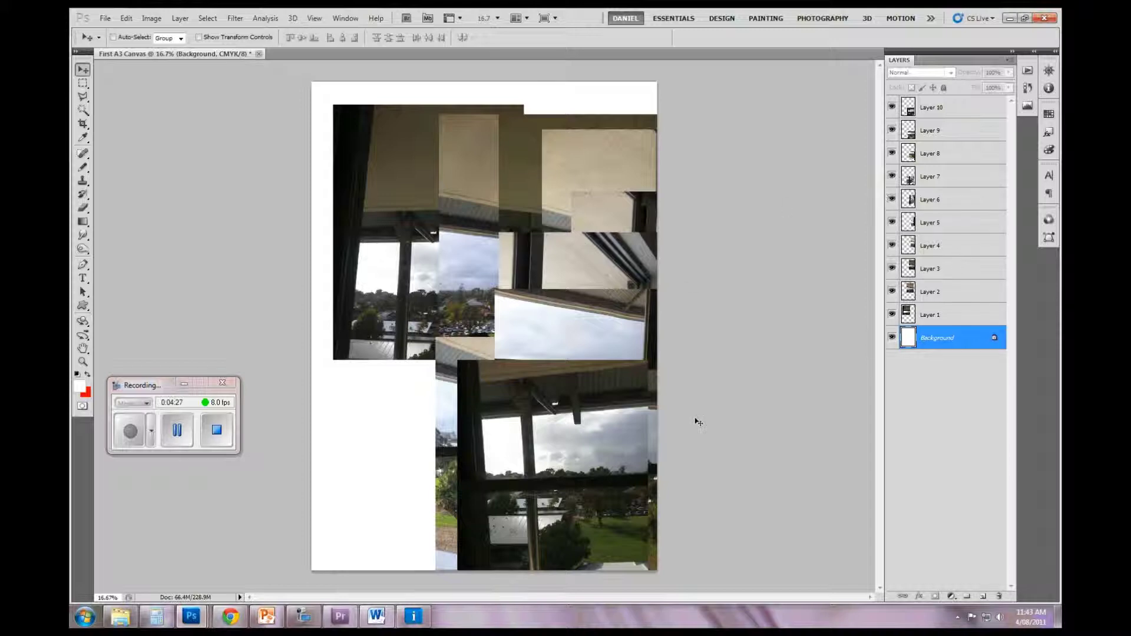
click(966, 310)
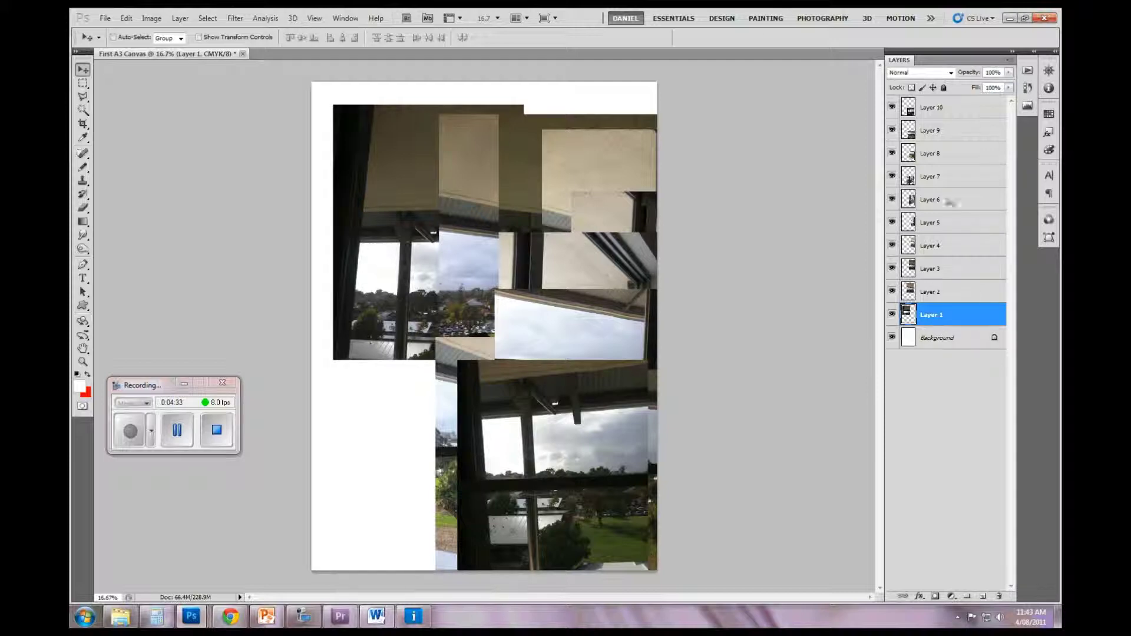
Select the photo layers, hide Layers 2 through 10, then select Layer 1 alone.
shift+click(957, 109)
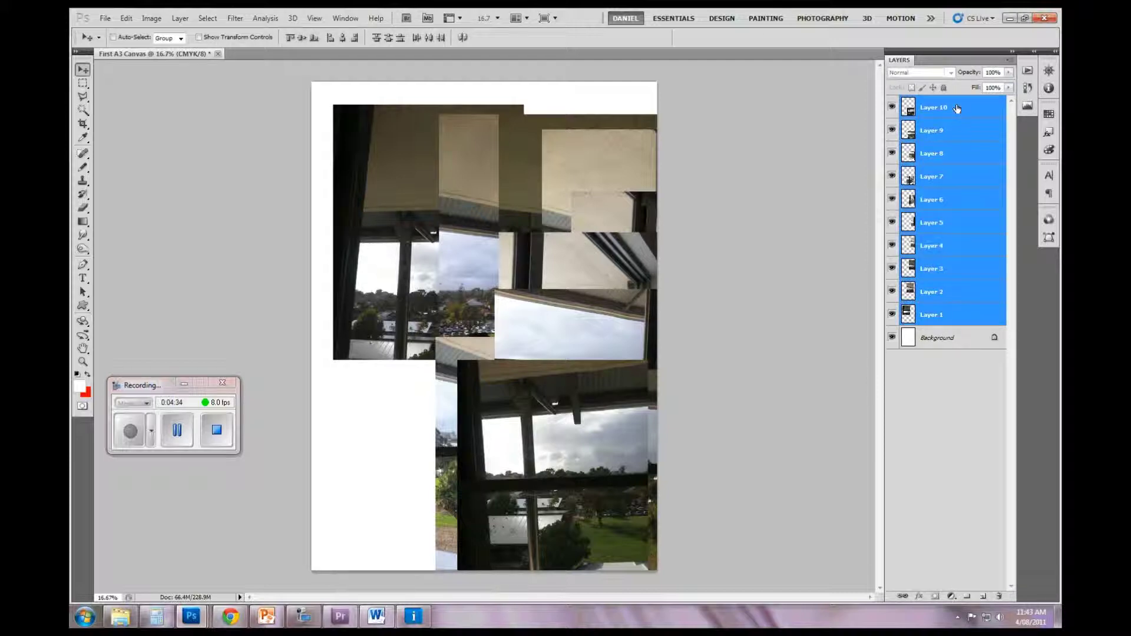
click(892, 108)
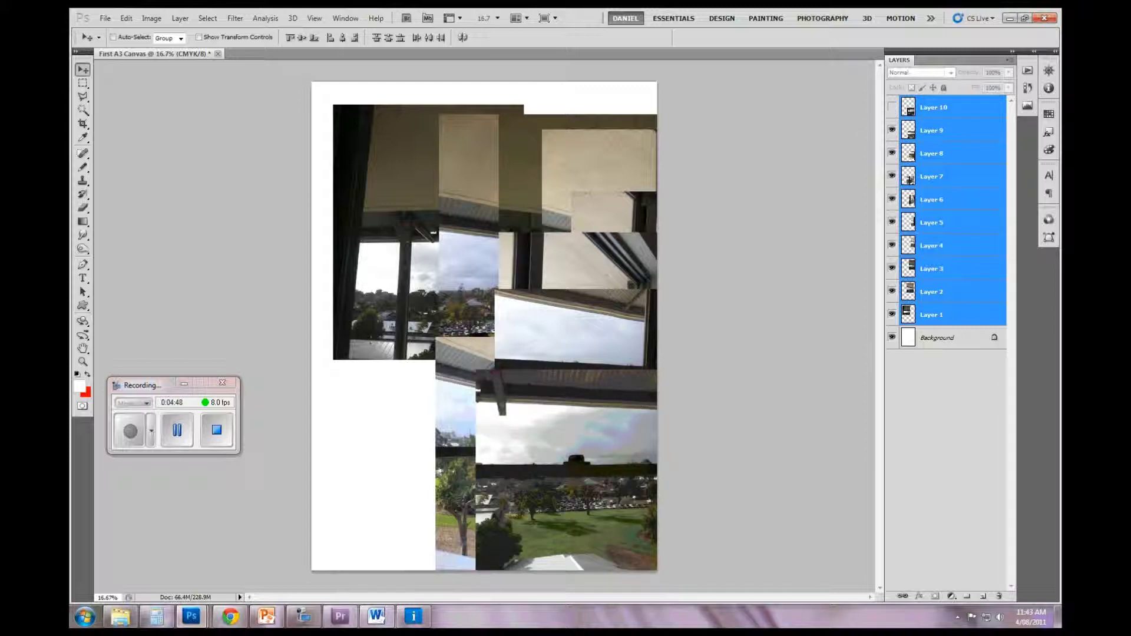
drag(894, 131, 891, 318)
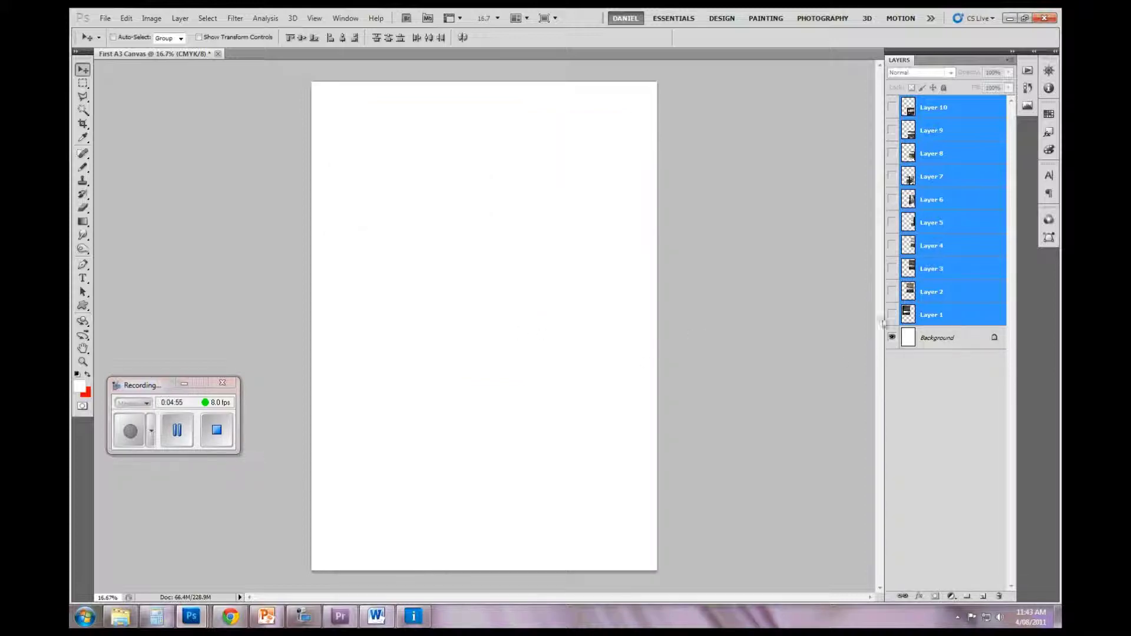
click(900, 316)
Show the Layer 1 photo, move it down, then undo the move so it sits top-left.
click(892, 315)
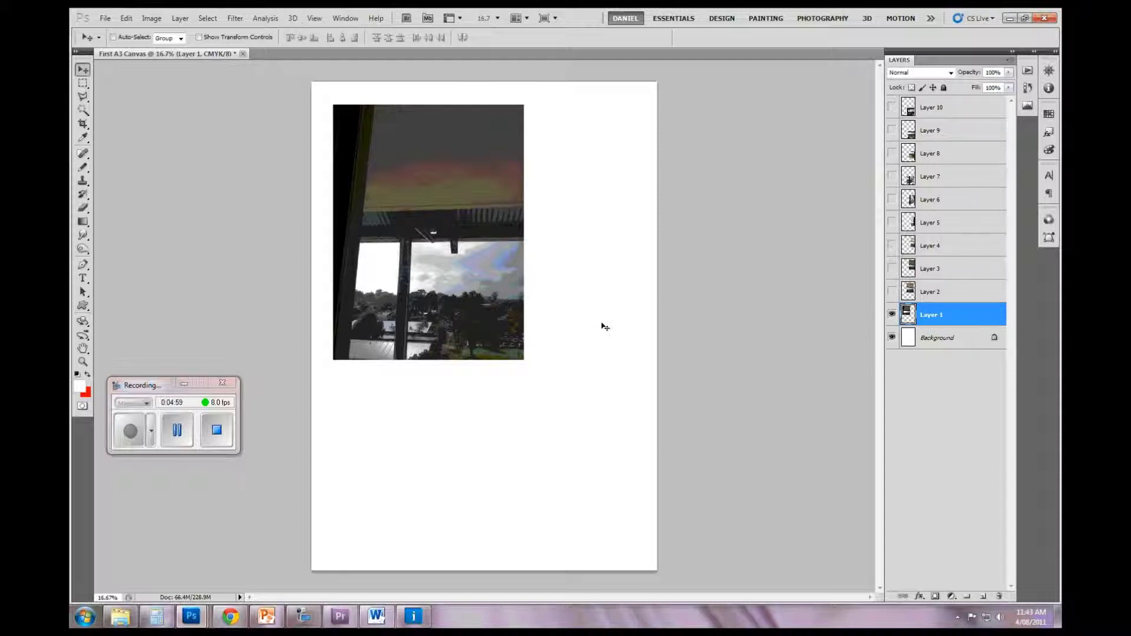
drag(447, 277, 492, 404)
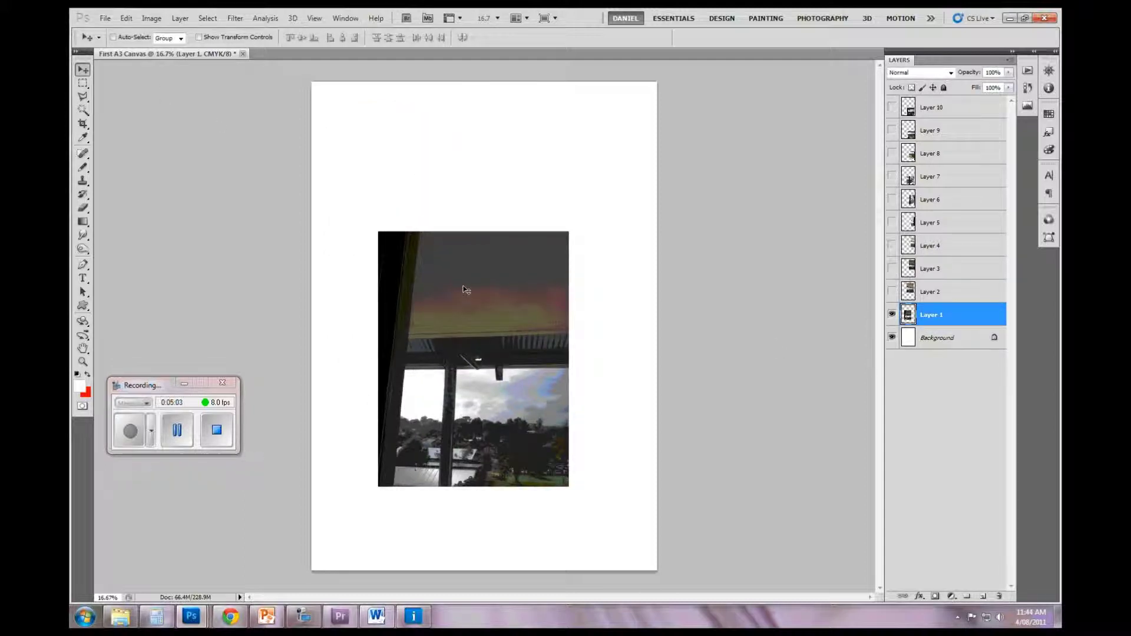
key(ctrl+z)
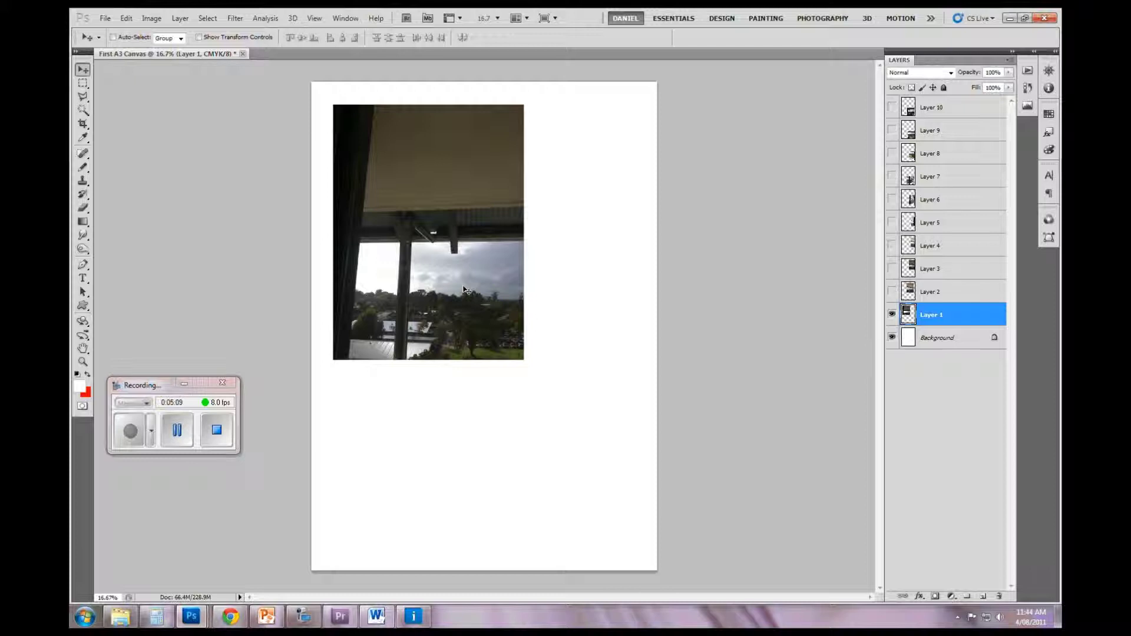
key(ctrl+z)
key(ctrl+z)
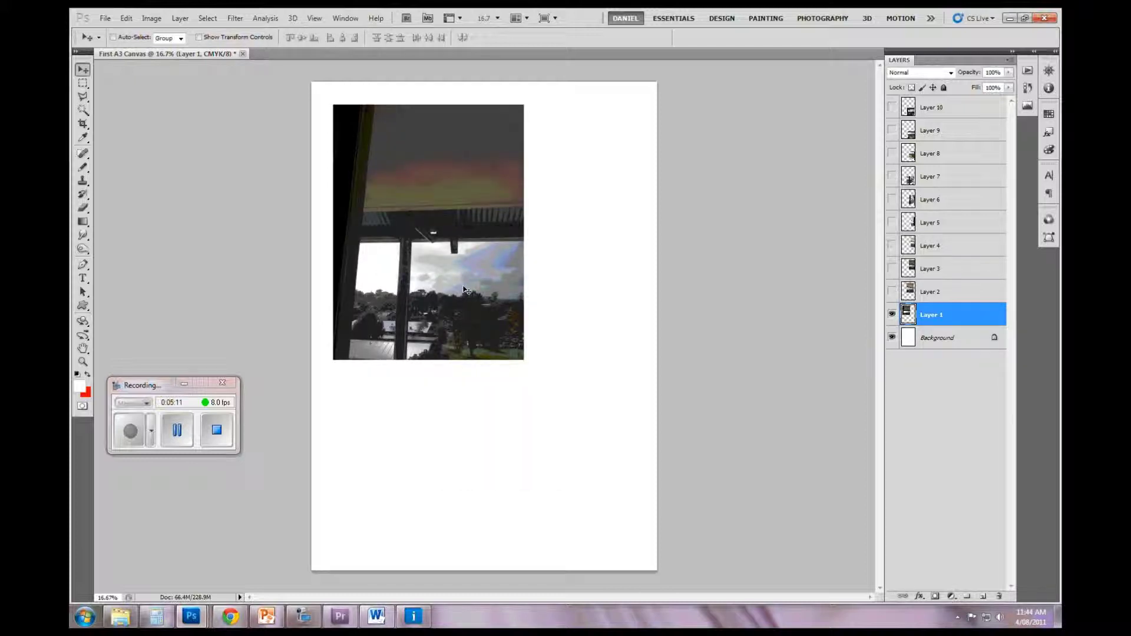
key(ctrl+z)
key(ctrl+z)
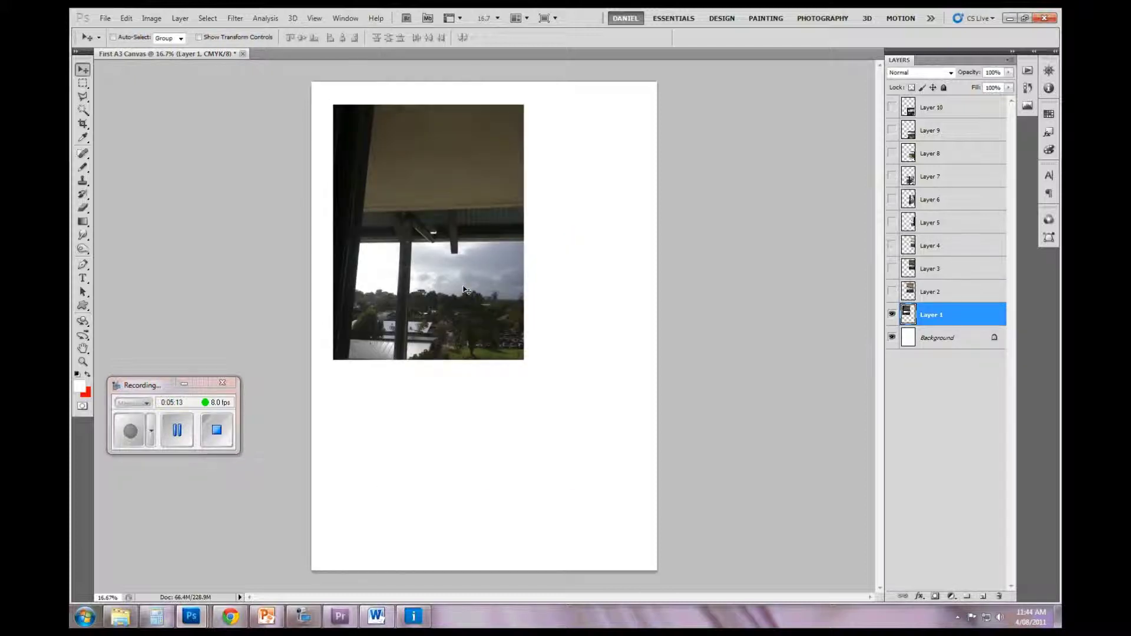
key(ctrl+z)
key(ctrl+z)
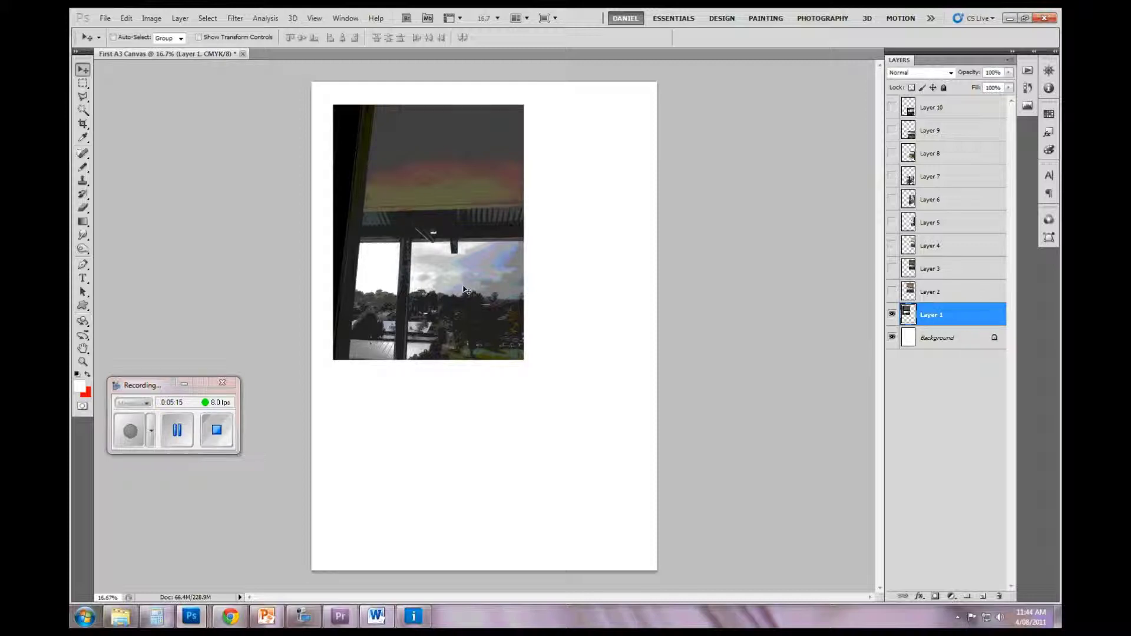
Step through the History panel states around the last photo move.
click(1034, 52)
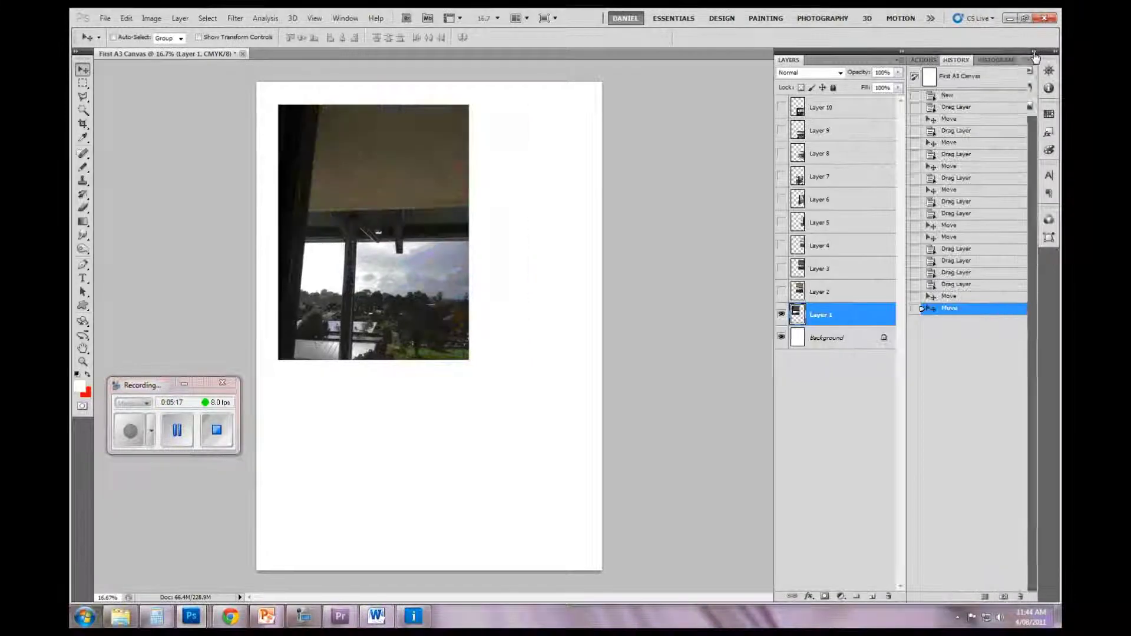
click(964, 295)
key(ctrl+alt+z)
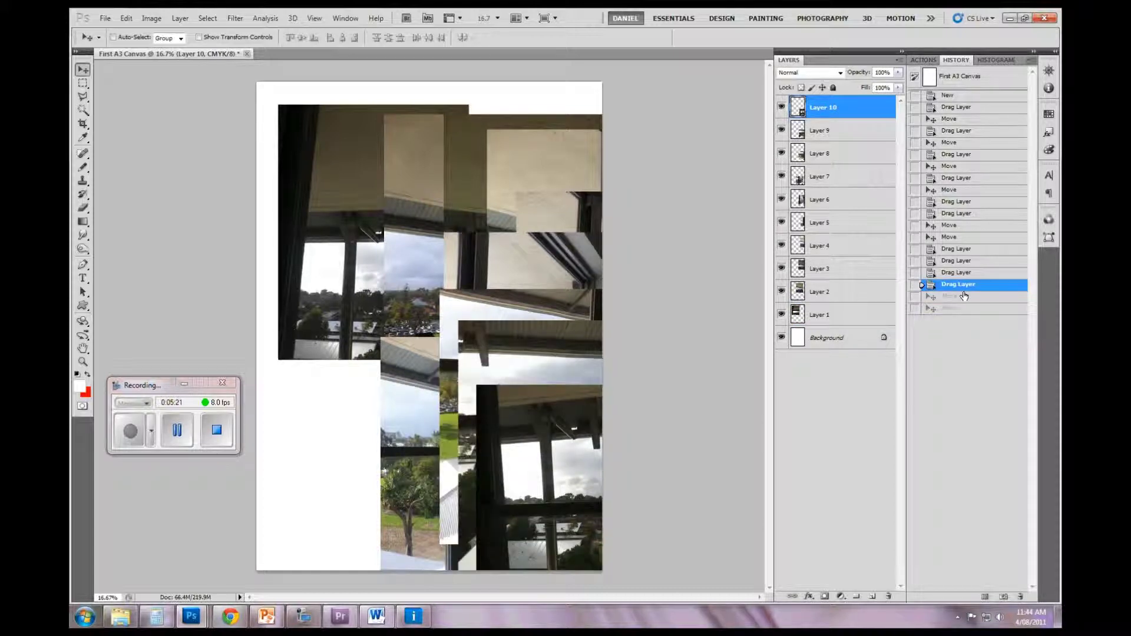
click(959, 298)
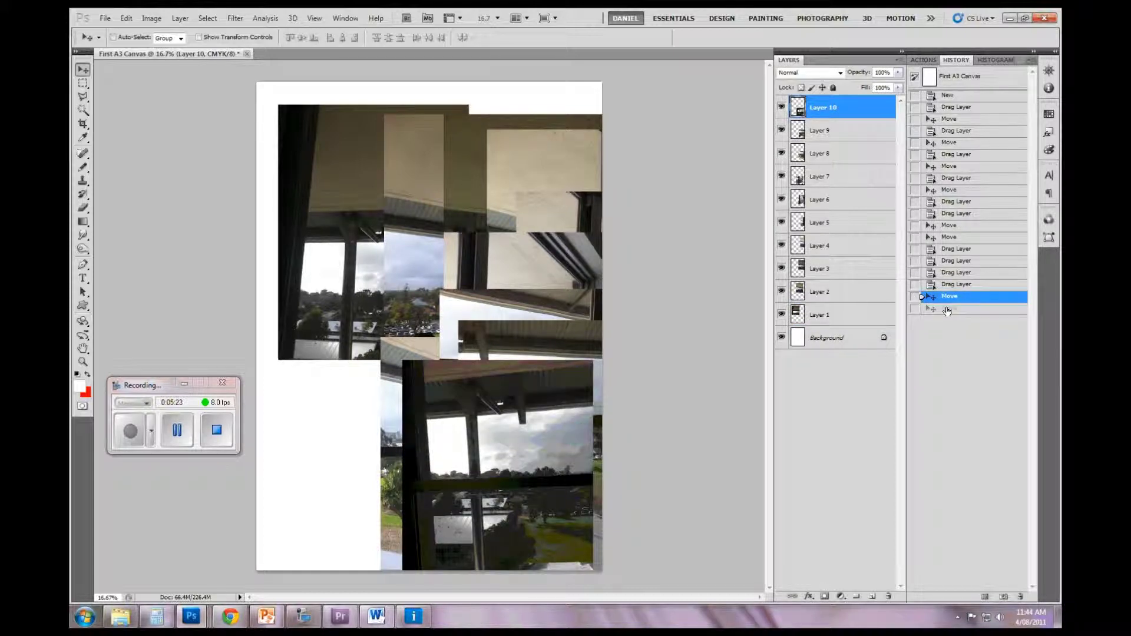
Hide Layers 2–10 so only Layer 1 shows, then turn Layer 2 back on.
drag(781, 106, 781, 291)
click(1034, 52)
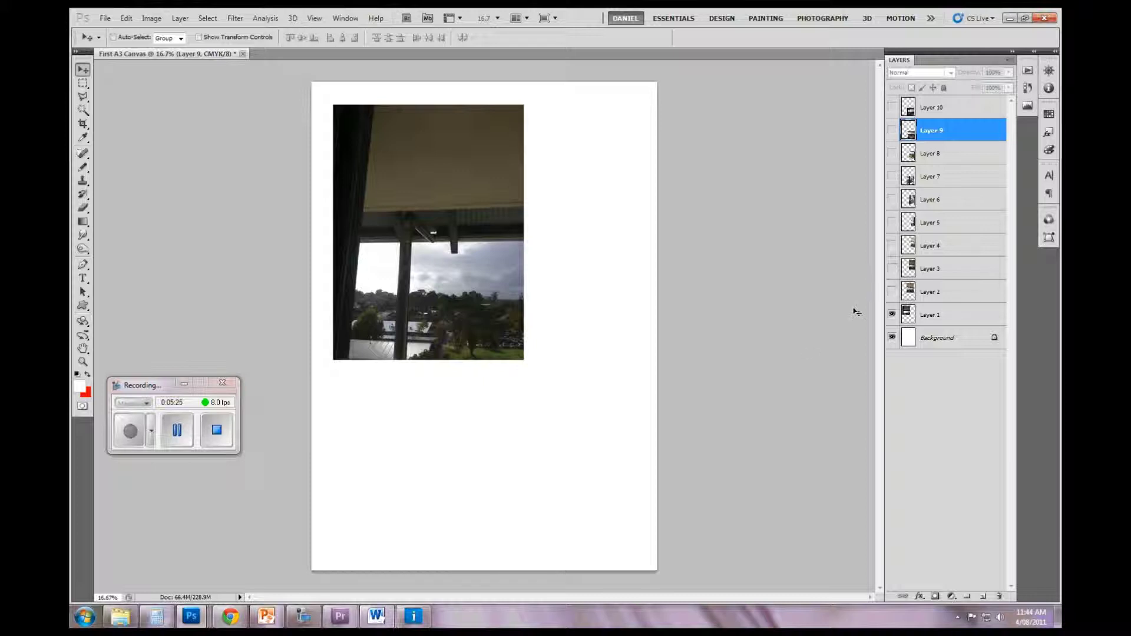
click(892, 291)
Show Layer 3, test-move and undo the first photo, and shift the second photo left.
click(891, 269)
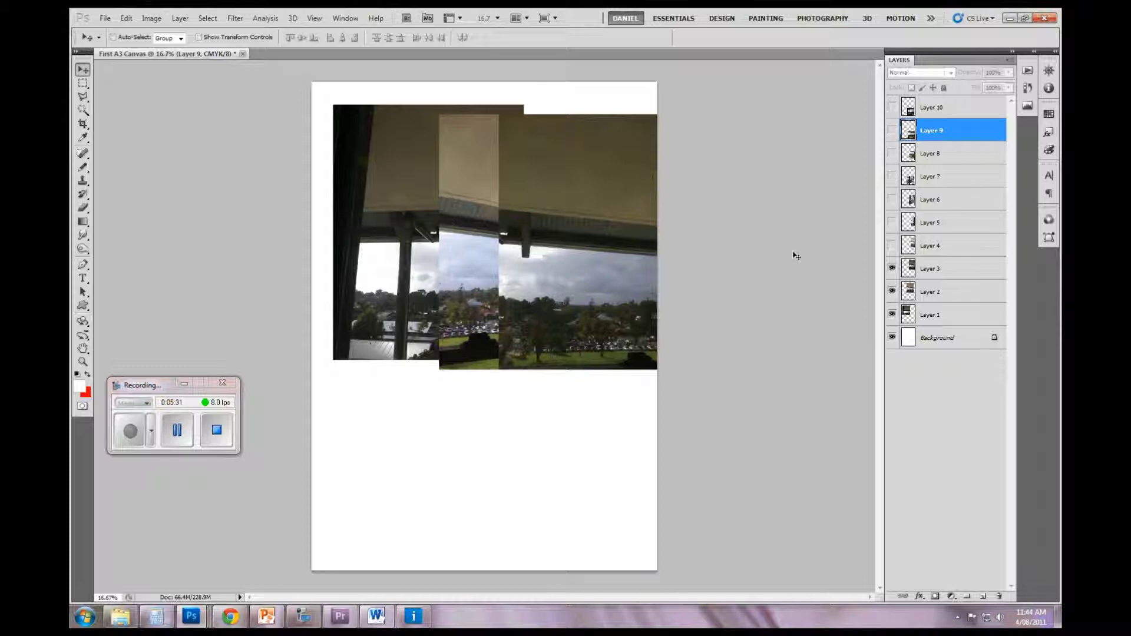
click(941, 317)
drag(444, 248, 441, 294)
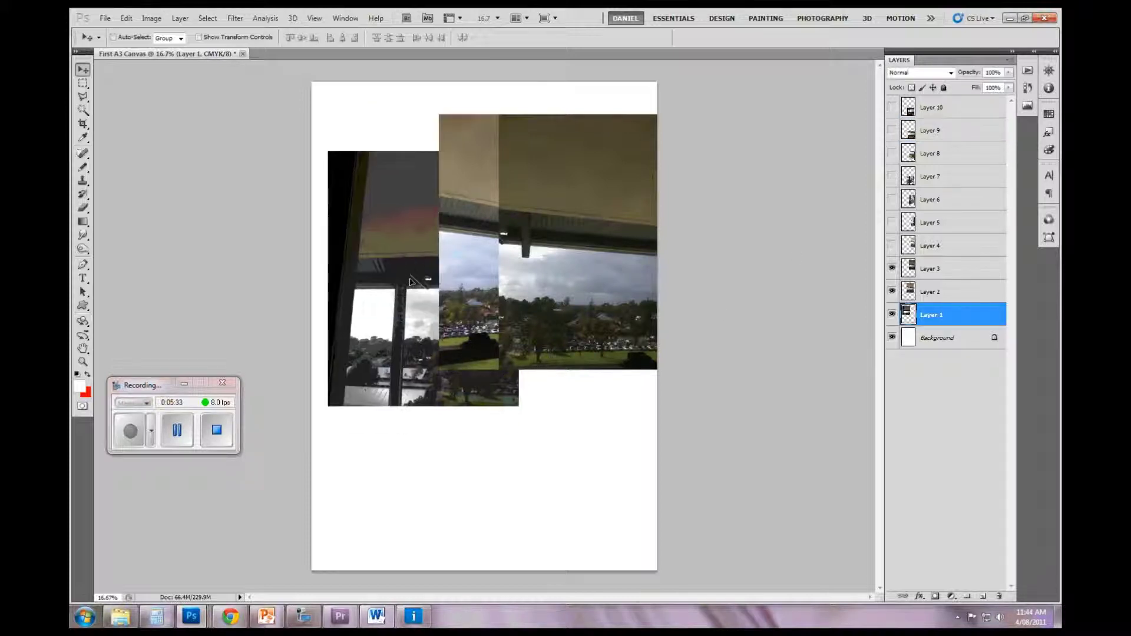
key(ctrl+z)
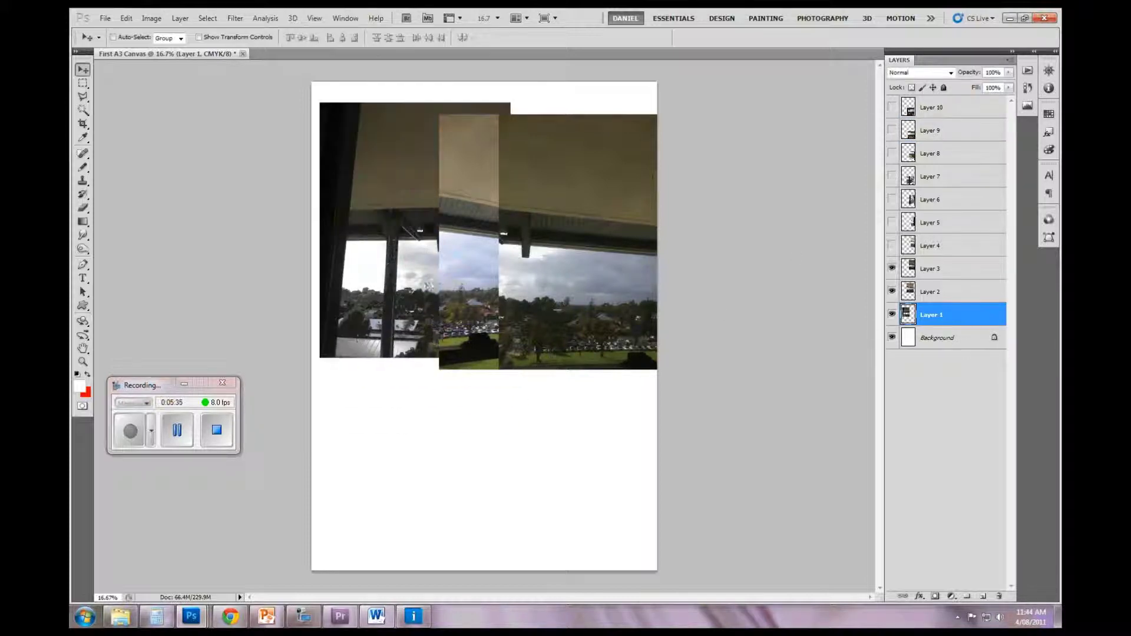
click(956, 290)
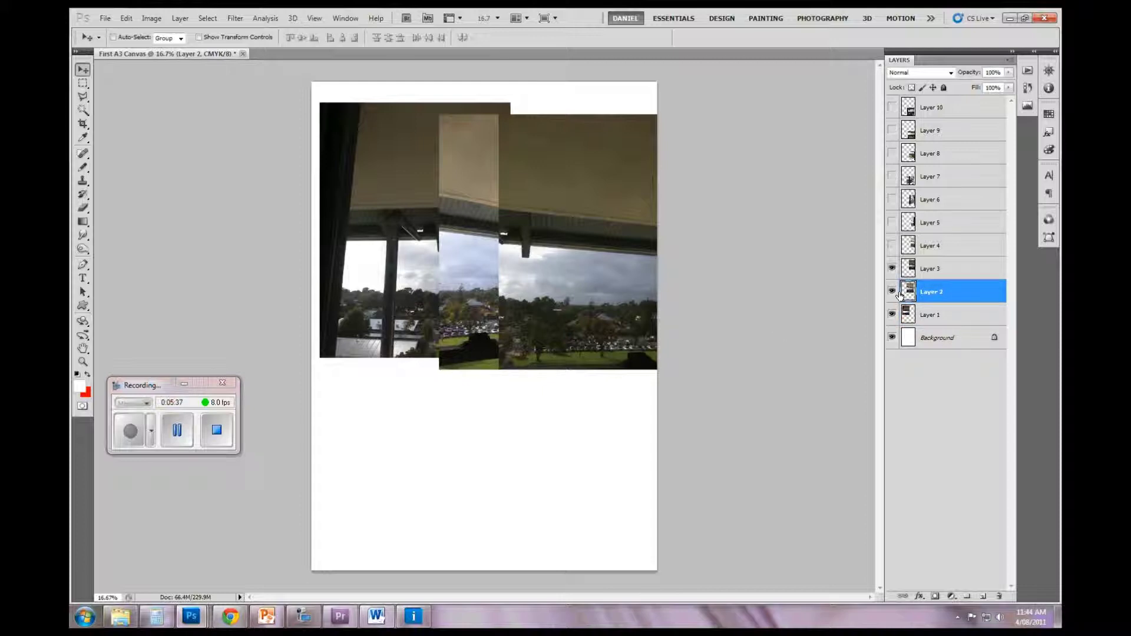
drag(486, 257, 445, 254)
click(901, 275)
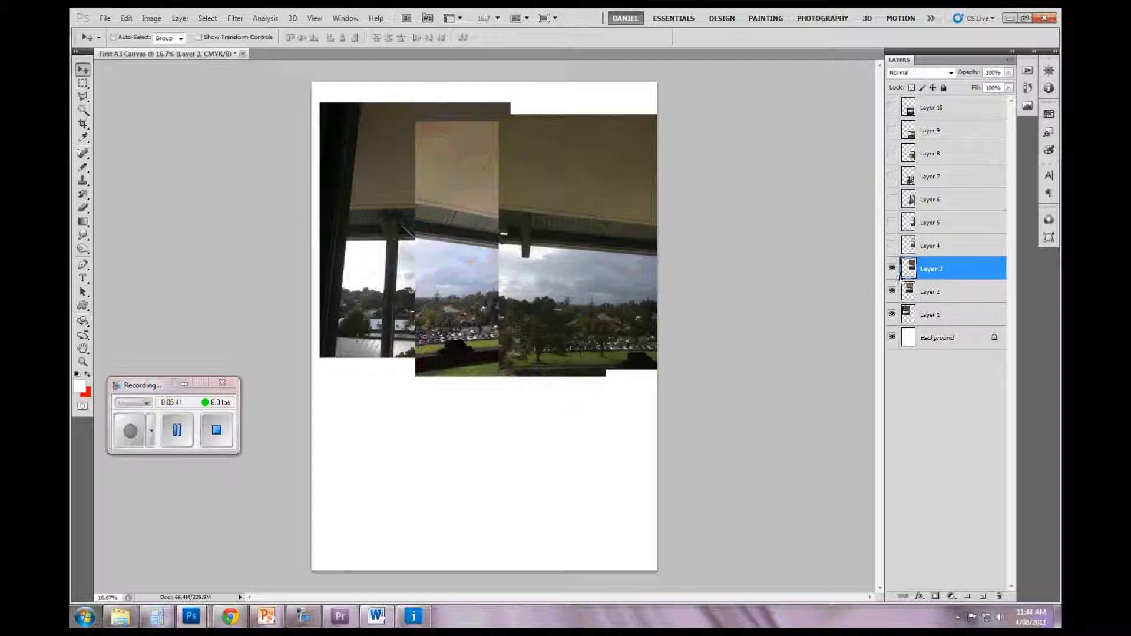
click(892, 269)
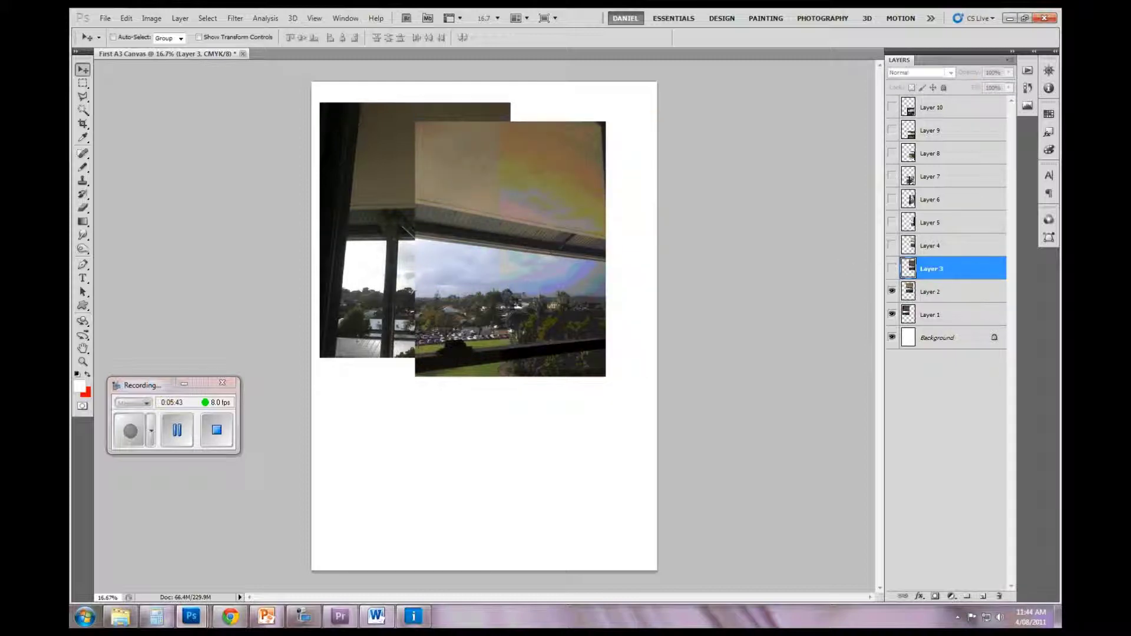
click(934, 292)
click(949, 274)
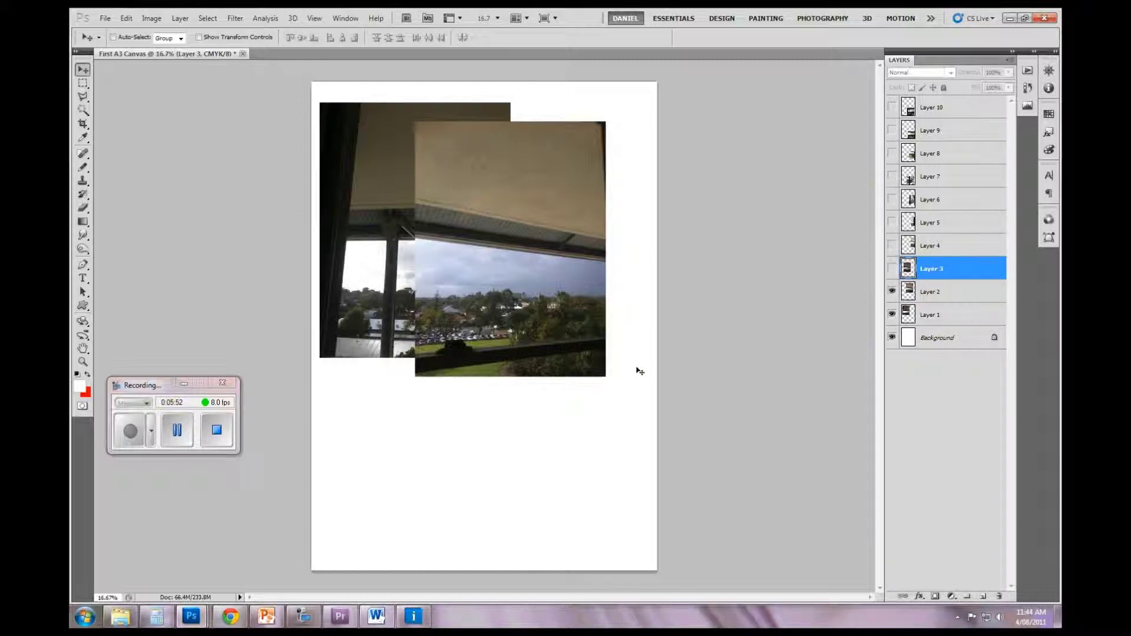
Settle the second photo, then show the third and overlap it at the page's right edge.
click(946, 297)
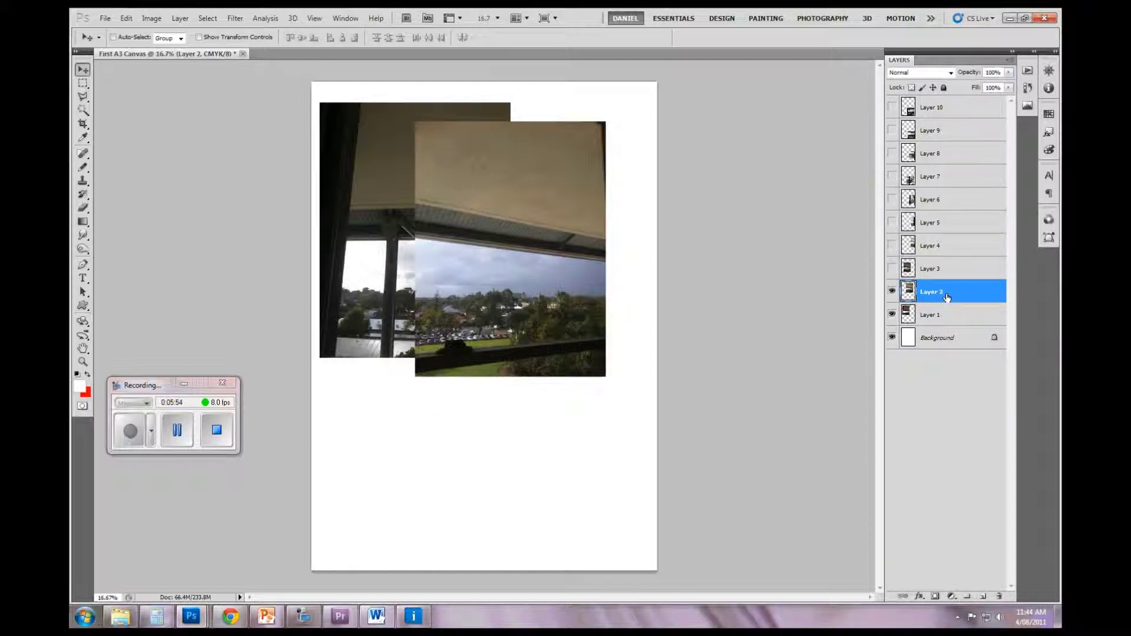
drag(560, 223, 517, 251)
drag(501, 213, 496, 216)
click(944, 274)
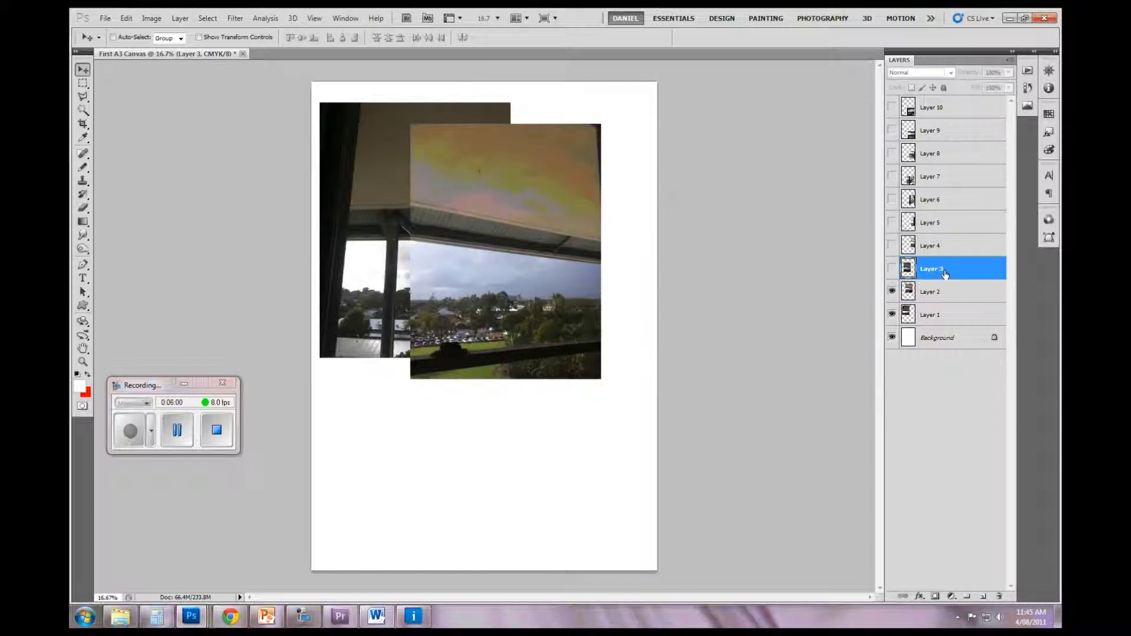
click(891, 268)
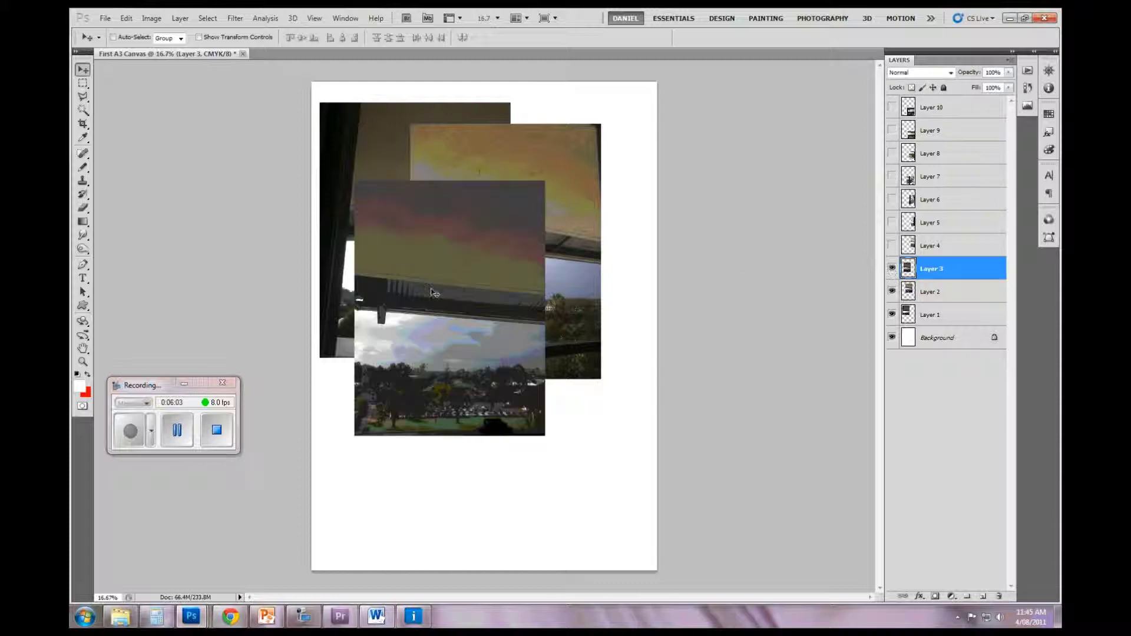
drag(435, 294, 635, 280)
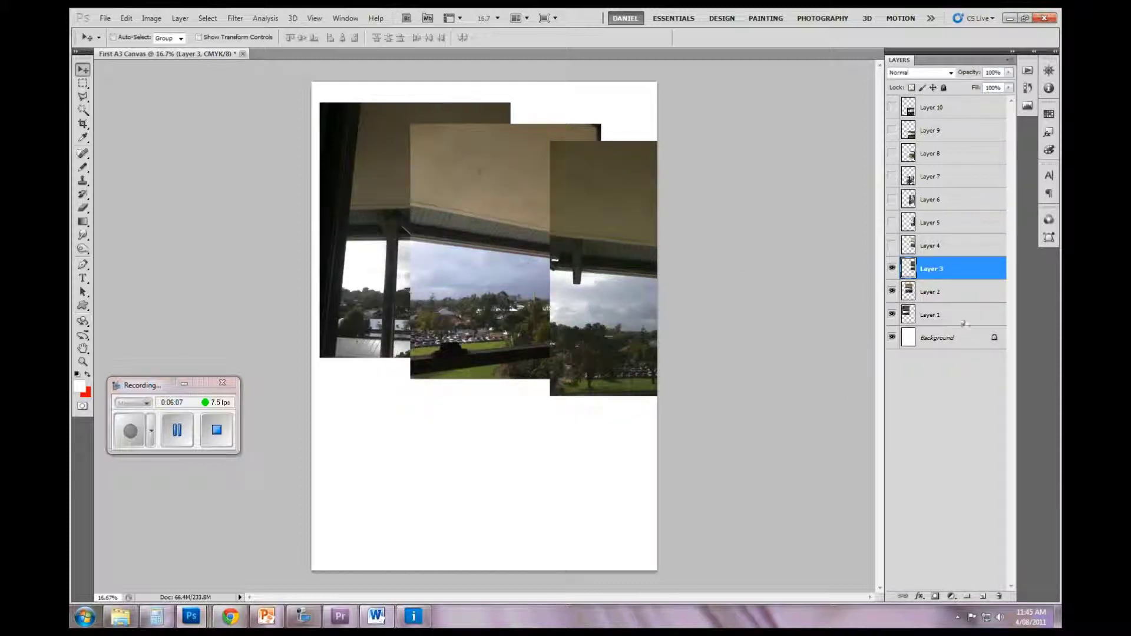
shift+click(962, 318)
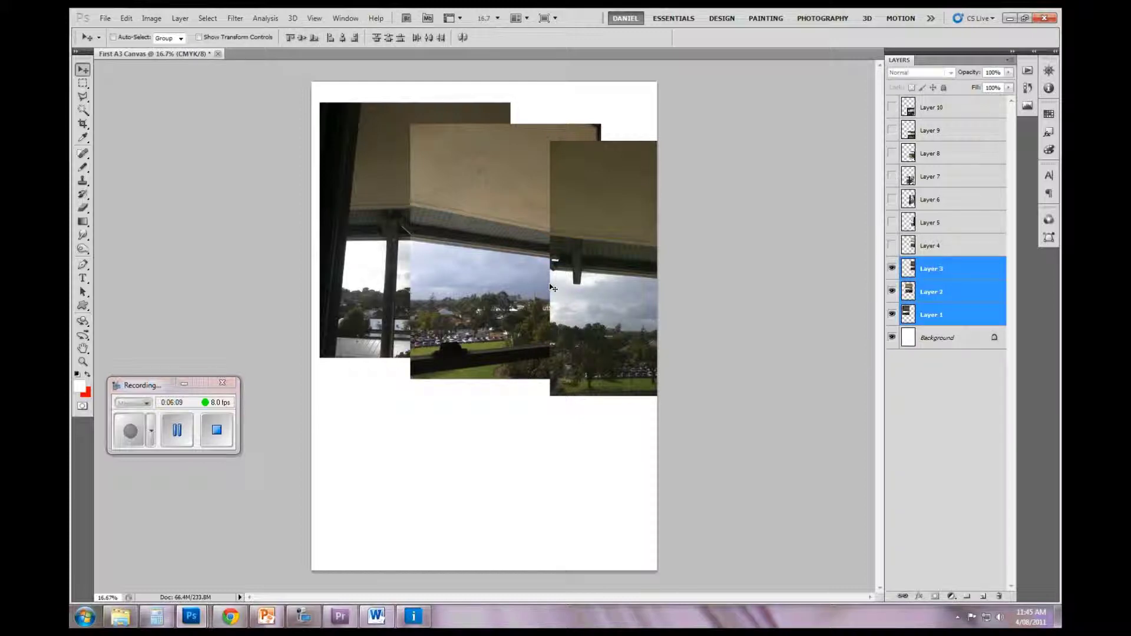
Move the three-photo strip down-left together, then nudge the Layer 1 photo right.
drag(561, 283, 498, 321)
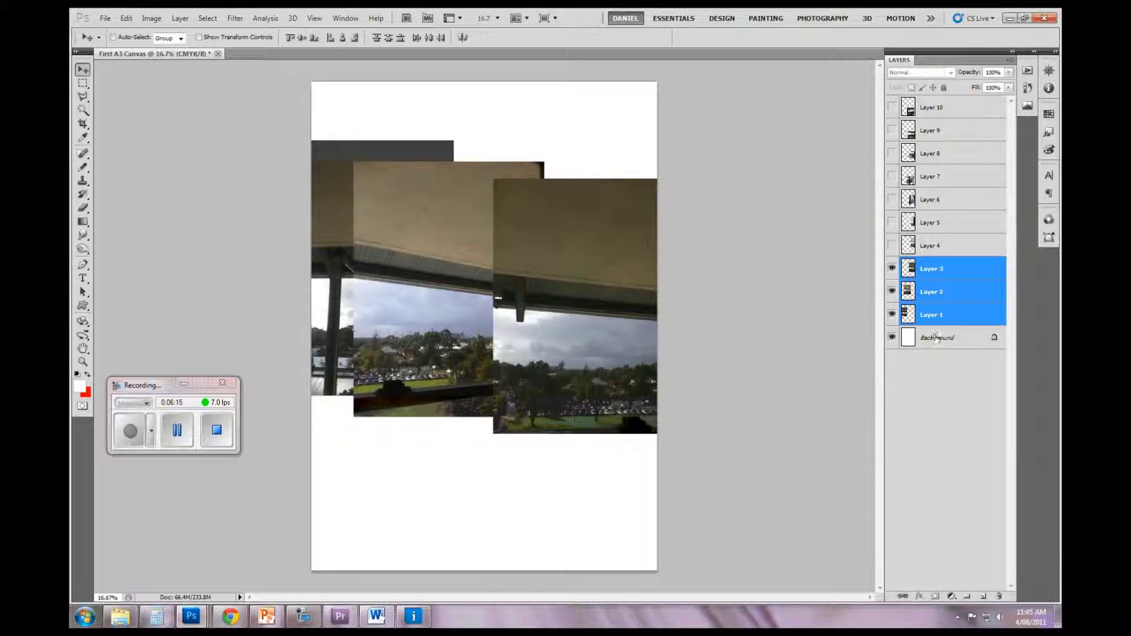
click(949, 318)
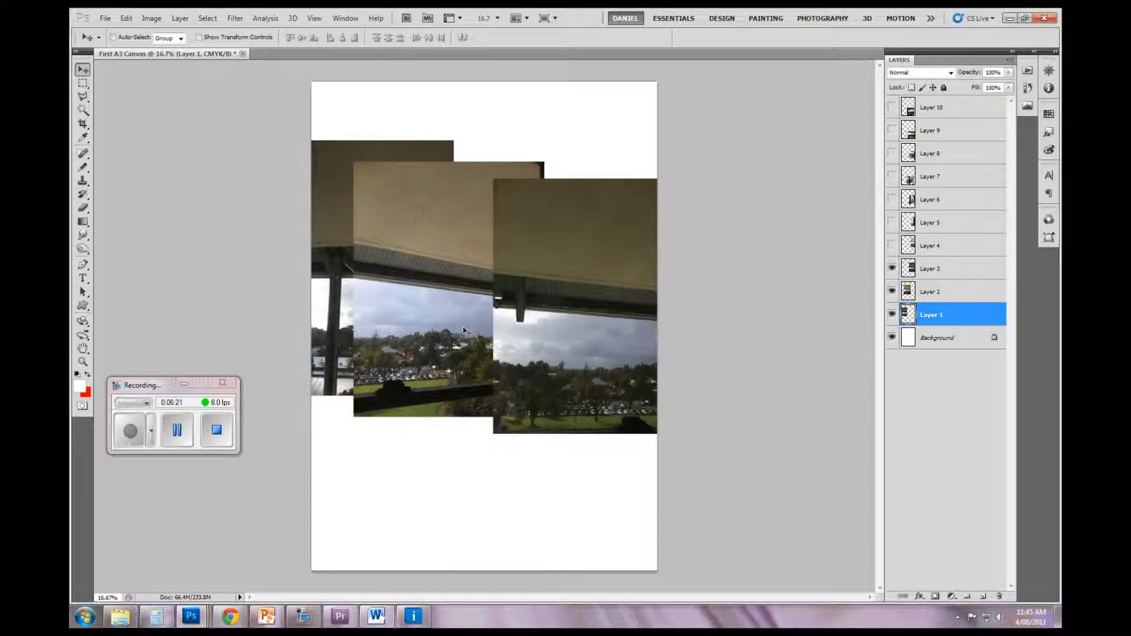
drag(471, 301, 511, 297)
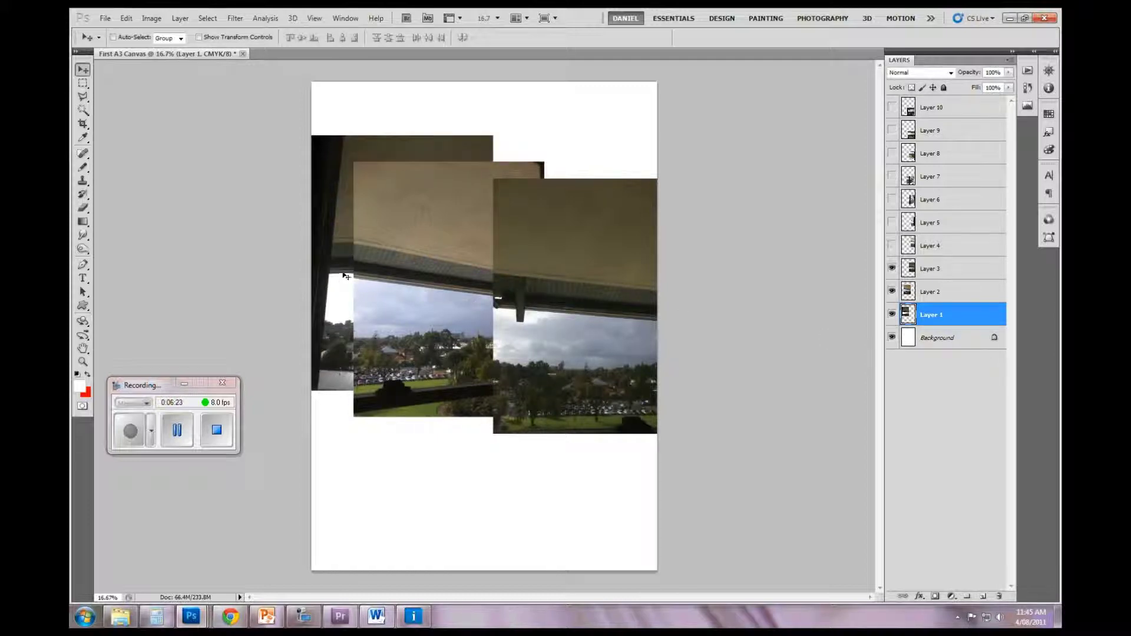
mouse_move(345, 276)
mouse_down()
mouse_move(357, 275)
mouse_move(330, 288)
mouse_move(324, 280)
mouse_up()
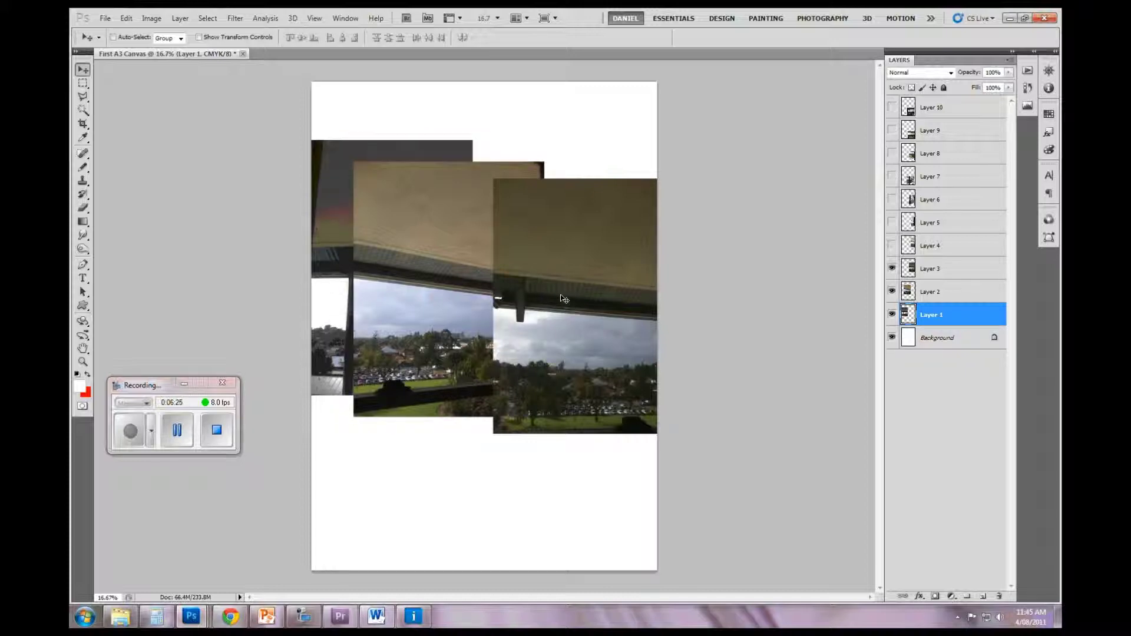
Hide Layers 3 and 2 and move the Layer 1 photo right toward the upper middle.
drag(960, 294, 929, 274)
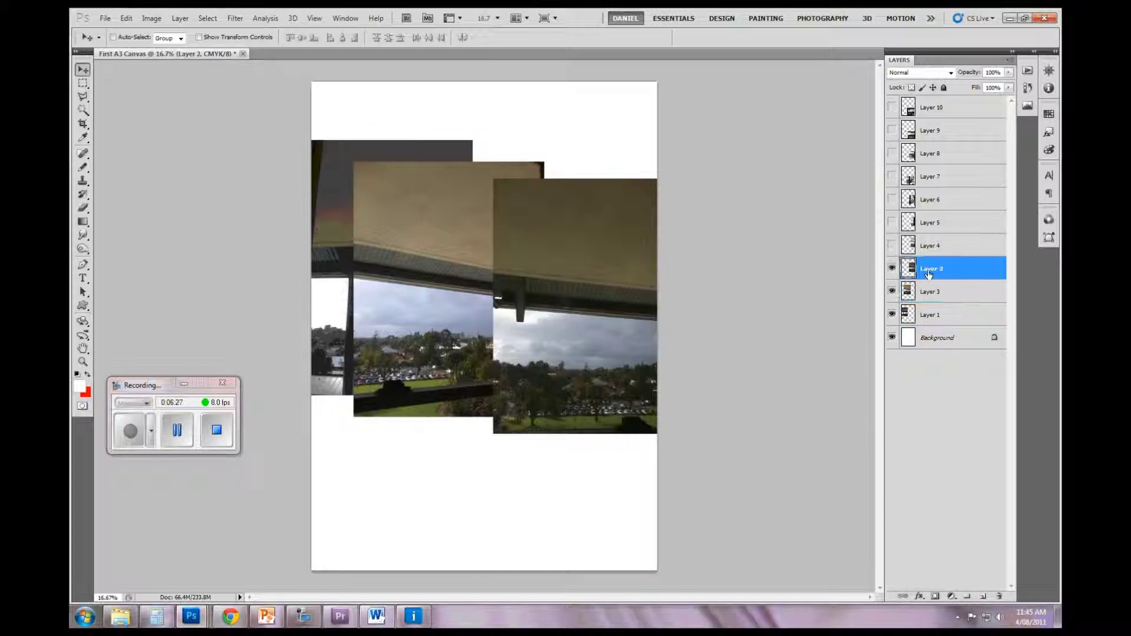
click(892, 269)
click(892, 291)
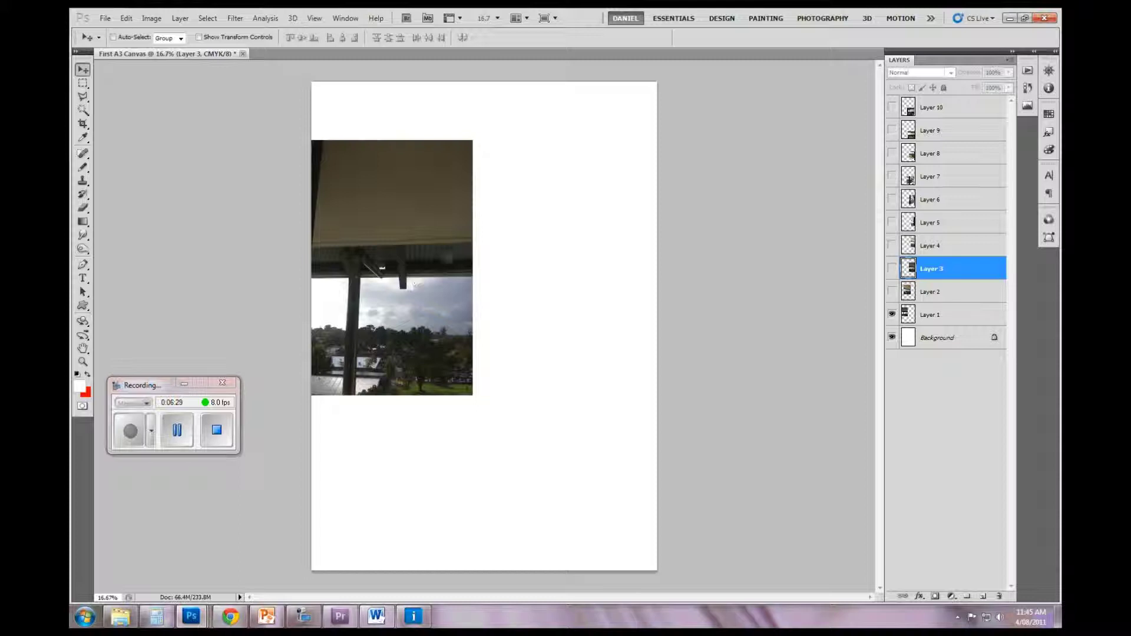
click(936, 316)
drag(447, 282, 587, 270)
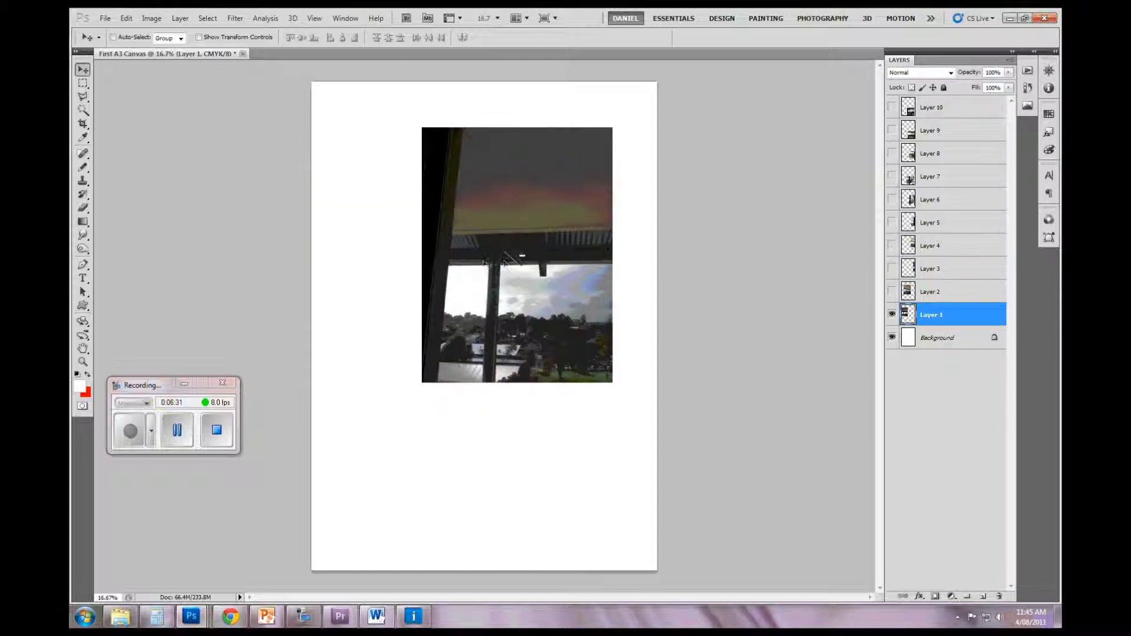
click(128, 18)
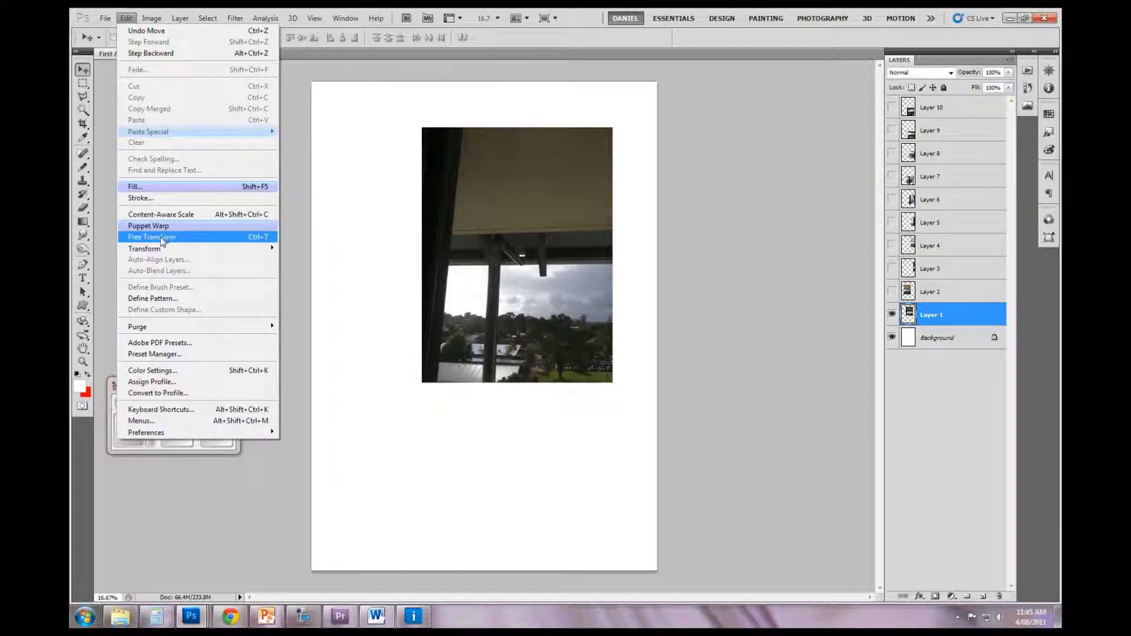
mouse_move(153, 252)
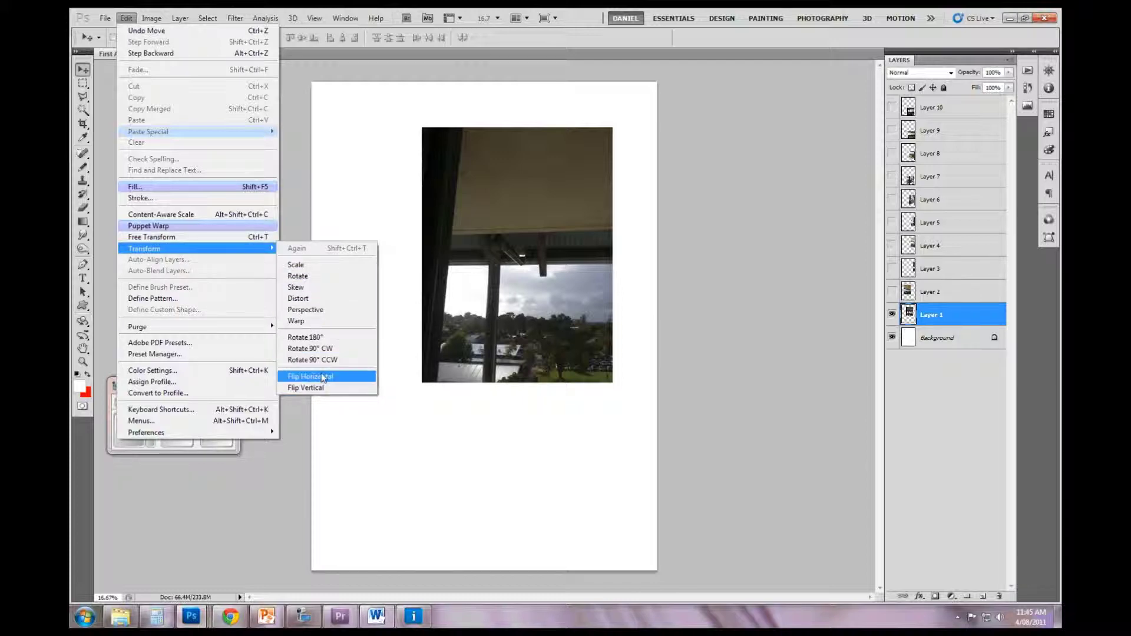
click(187, 236)
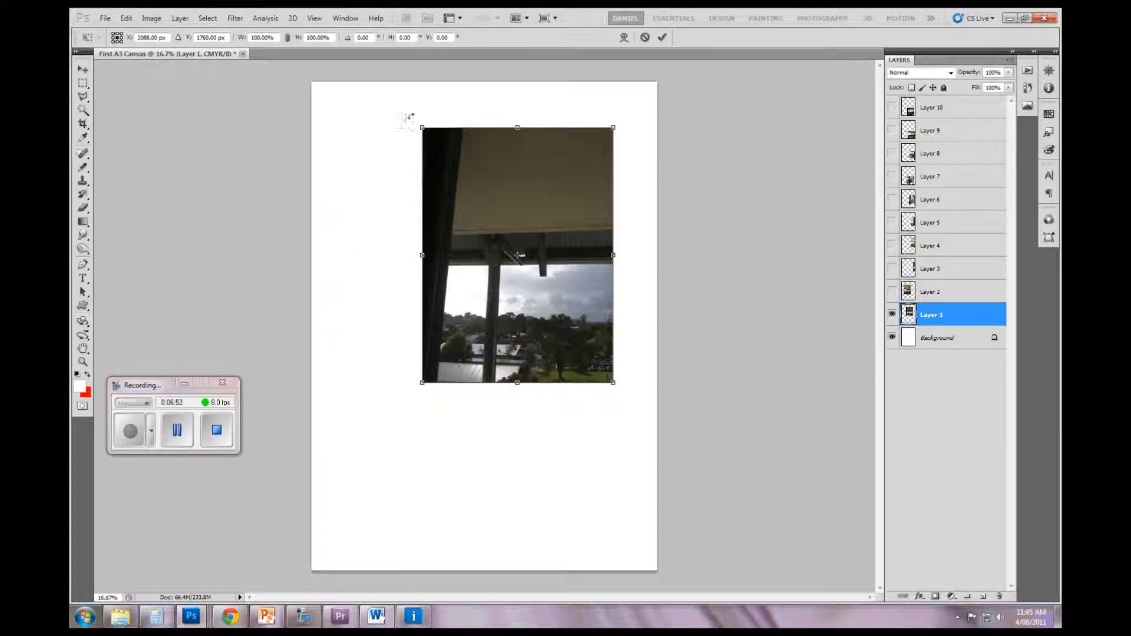
drag(413, 124, 392, 170)
drag(611, 86, 610, 271)
drag(360, 219, 359, 373)
drag(419, 123, 406, 153)
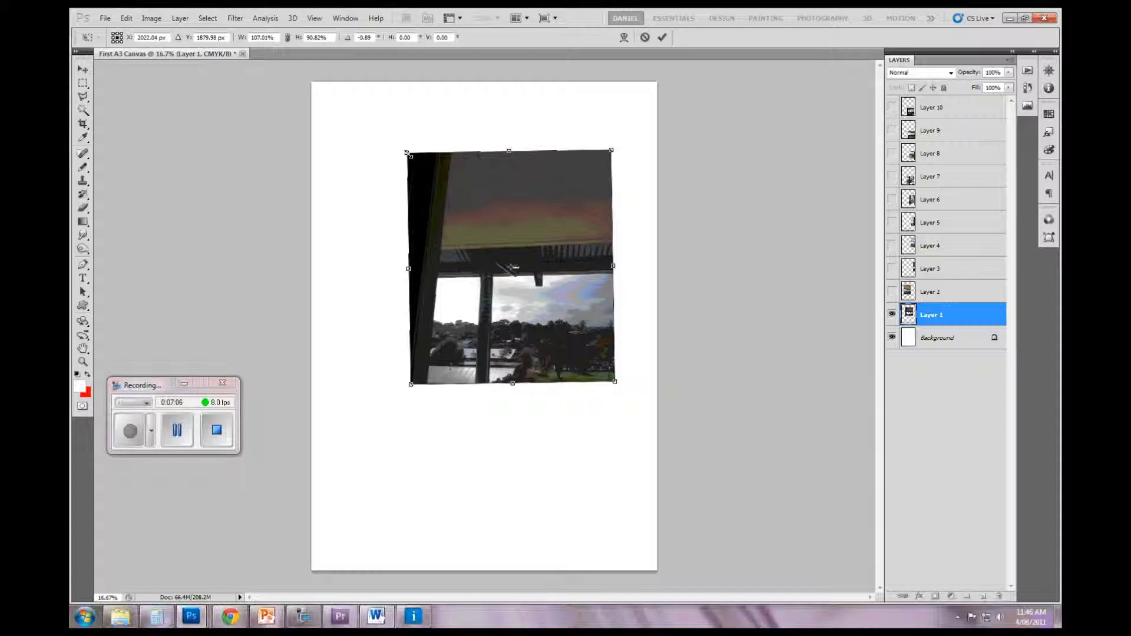
key(ctrl+z)
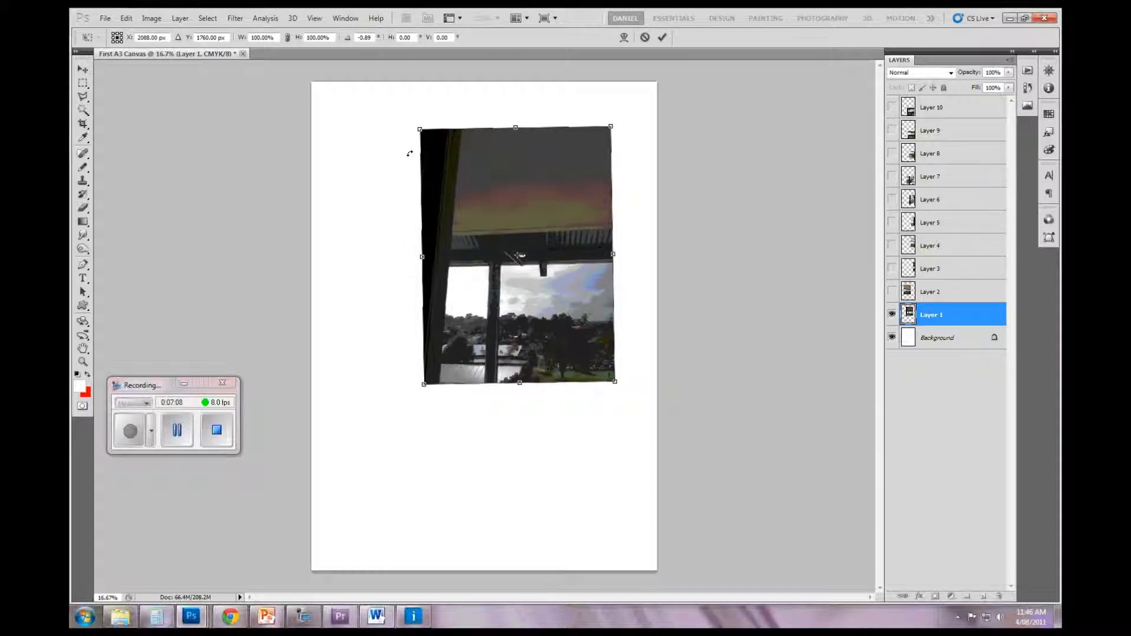
drag(419, 128, 484, 211)
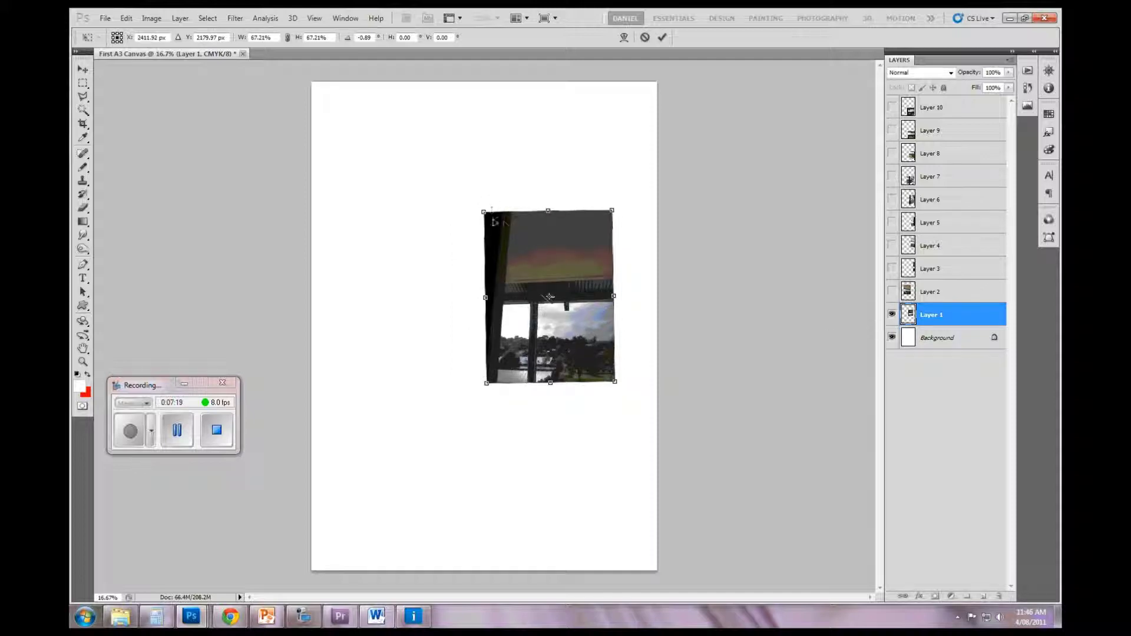
drag(484, 212, 290, 67)
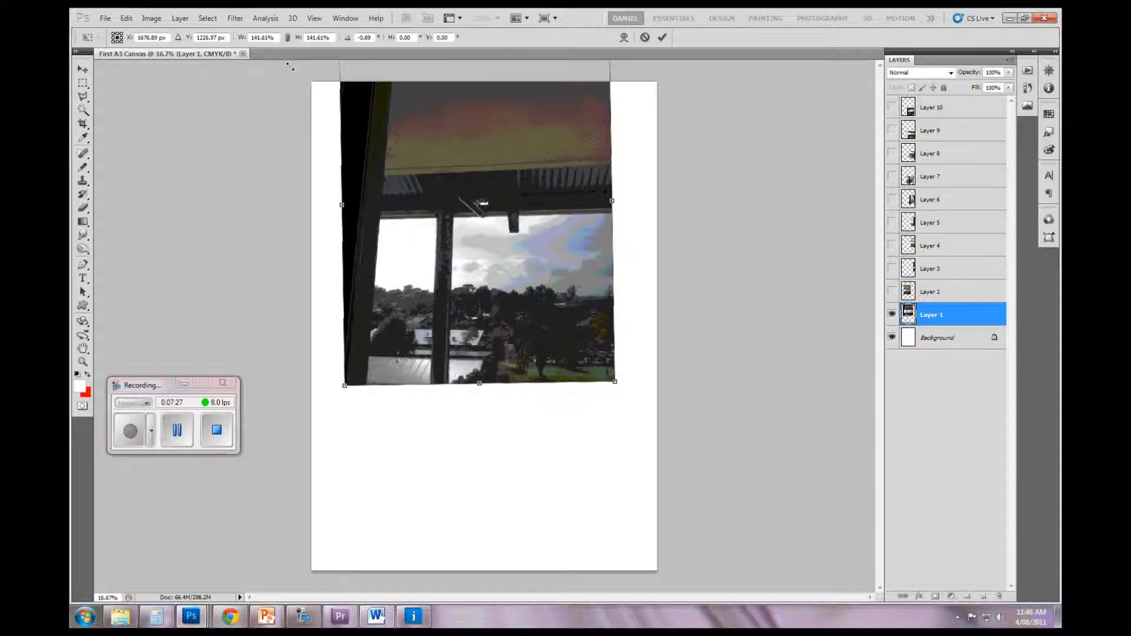
drag(290, 67, 291, 67)
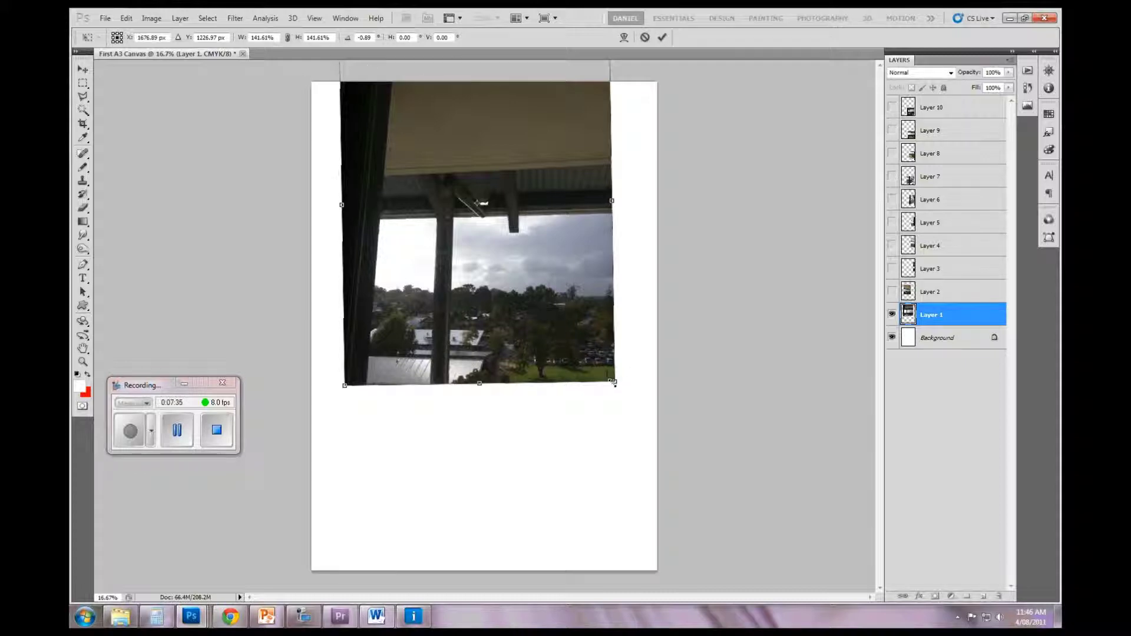
drag(613, 383, 460, 182)
drag(430, 146, 439, 334)
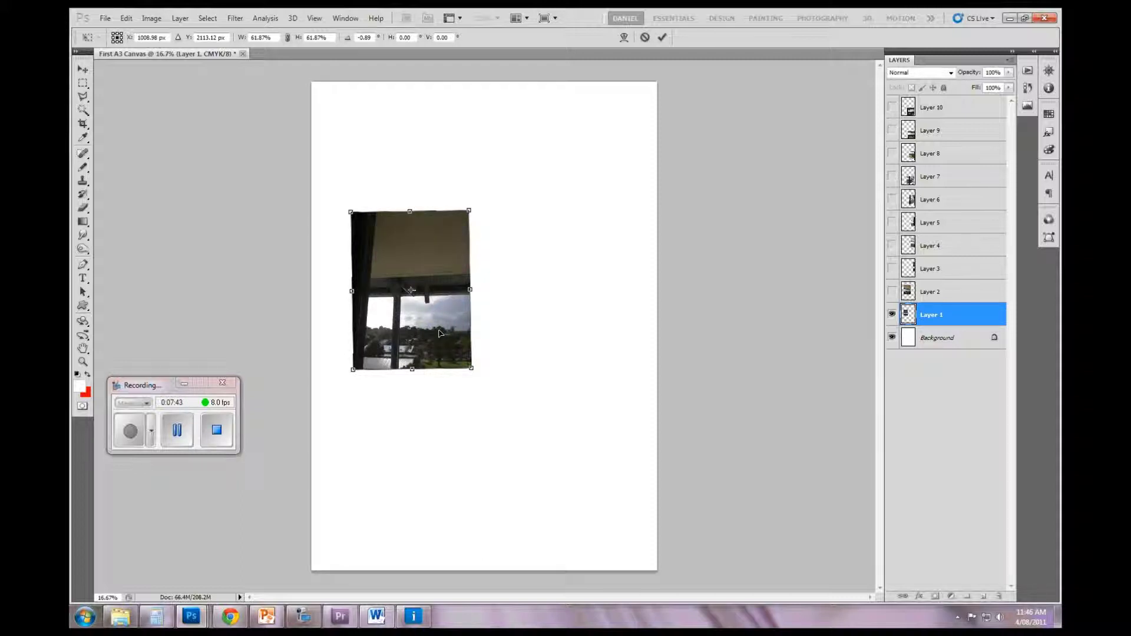
key(Return)
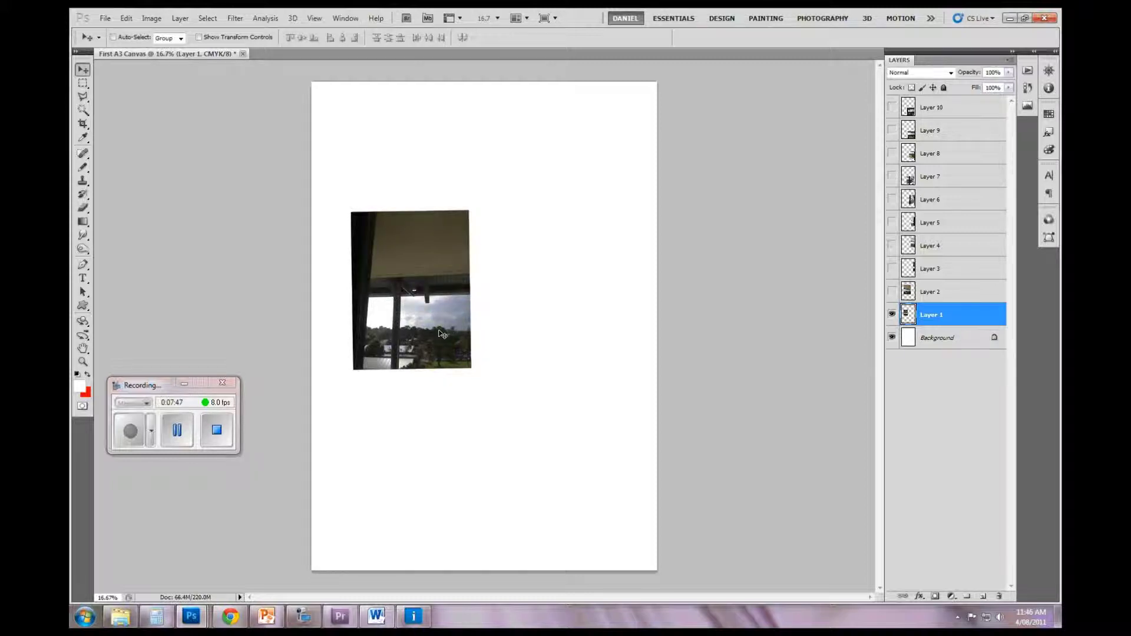
key(ctrl+z)
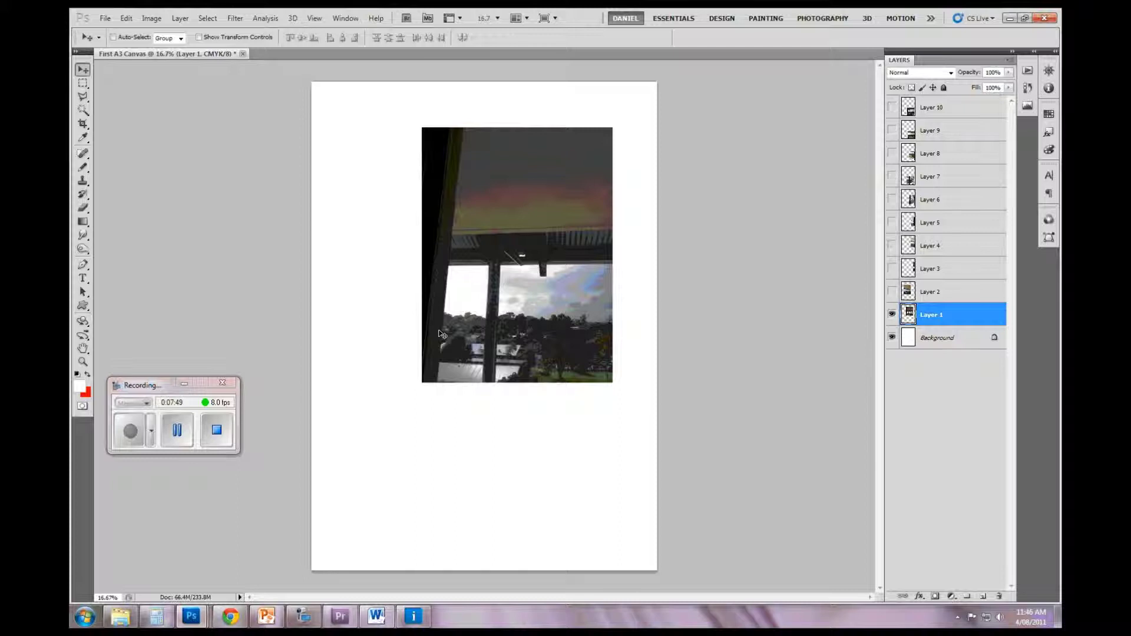
Show Layers 2 and 3 and stagger the three window photos across the top of the page.
click(892, 292)
click(892, 268)
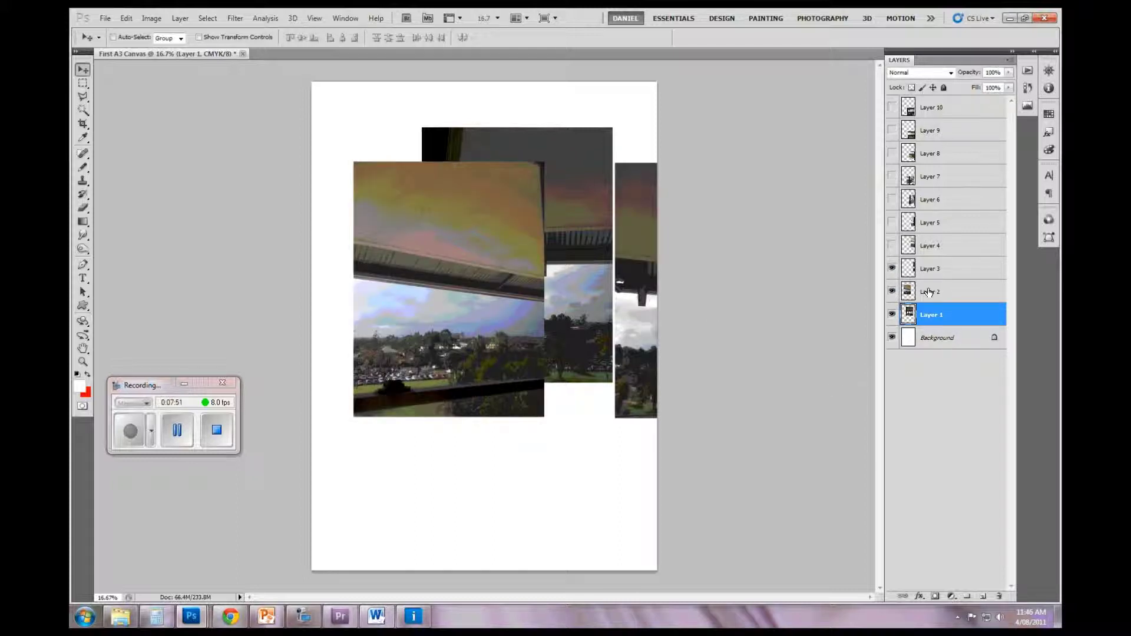
drag(598, 327, 547, 245)
click(936, 293)
click(950, 271)
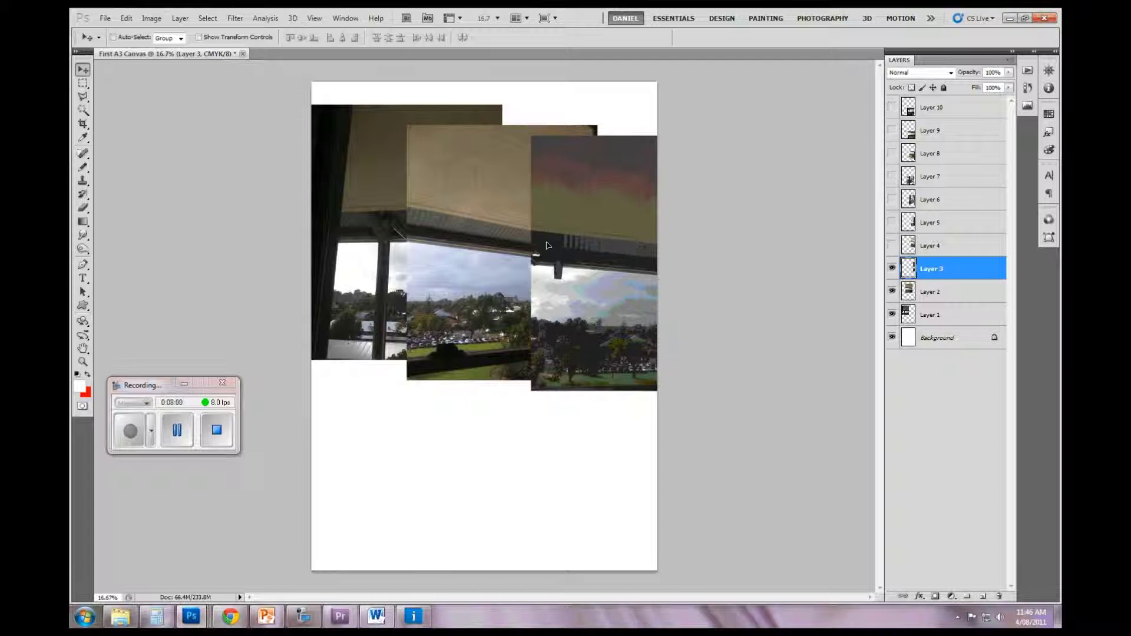
shift+click(936, 315)
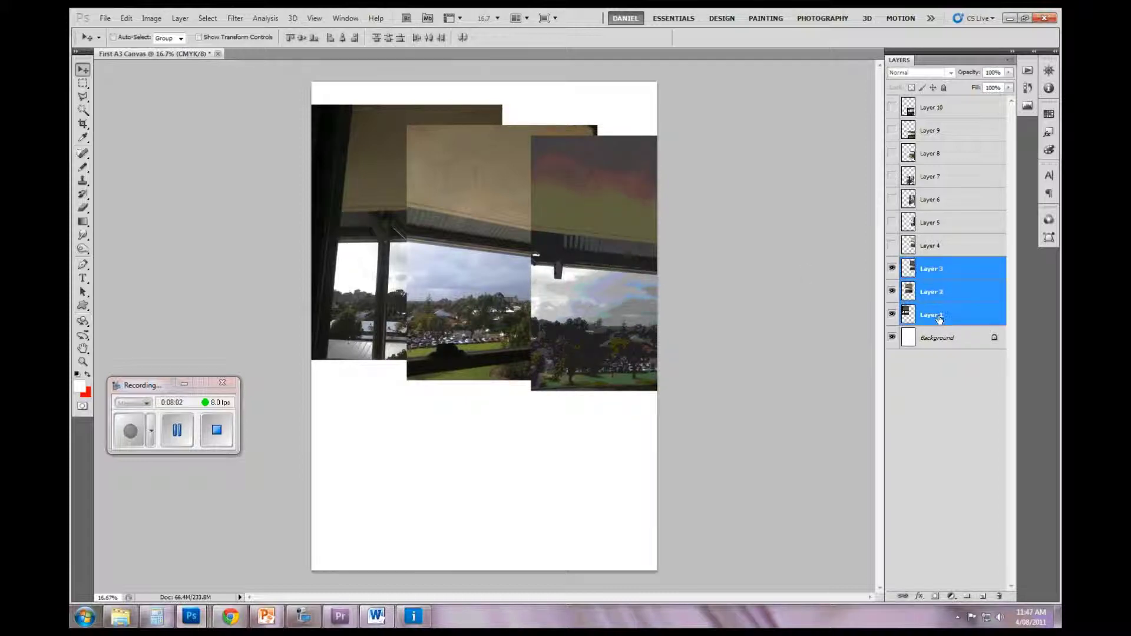
click(126, 18)
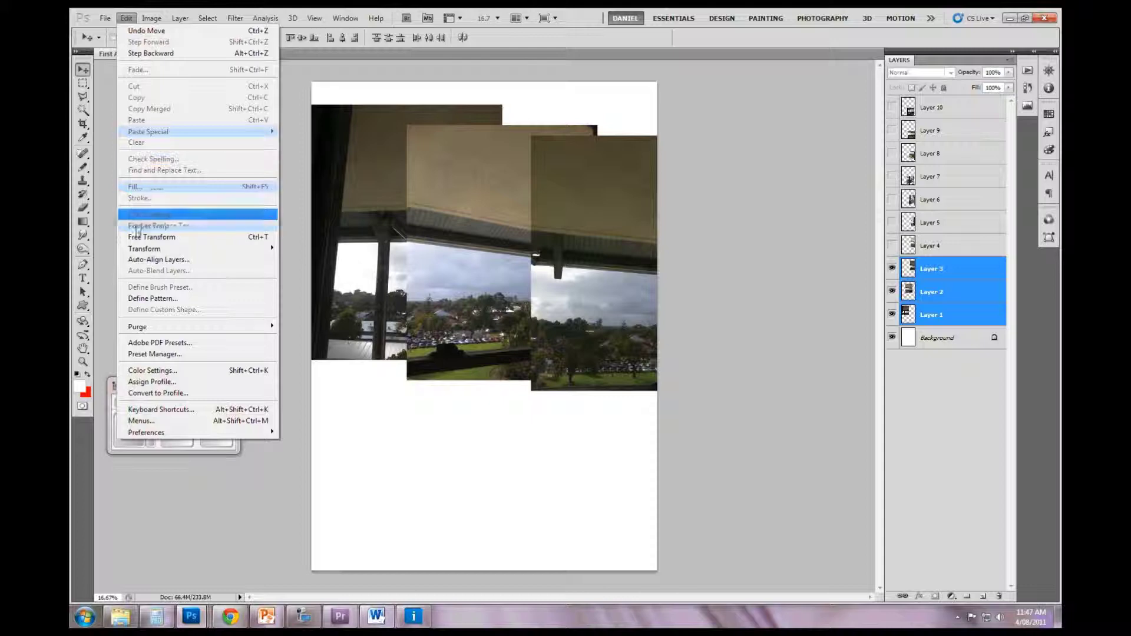
Free-transform the three photos to about 47%, rotated 9° counterclockwise, in the upper left.
click(137, 238)
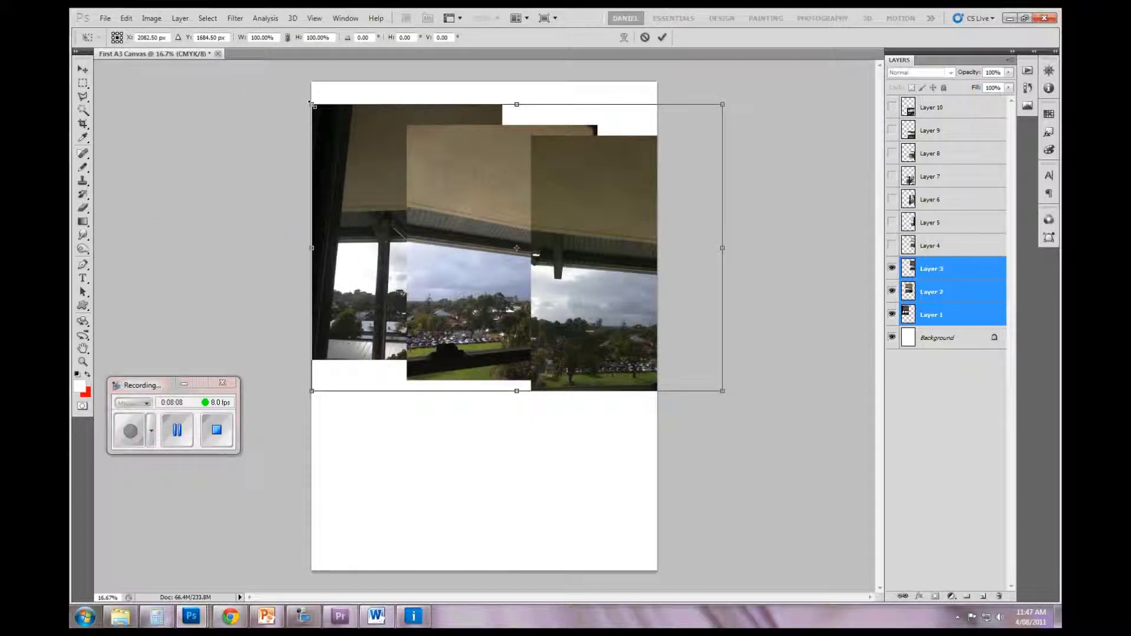
drag(311, 105, 465, 194)
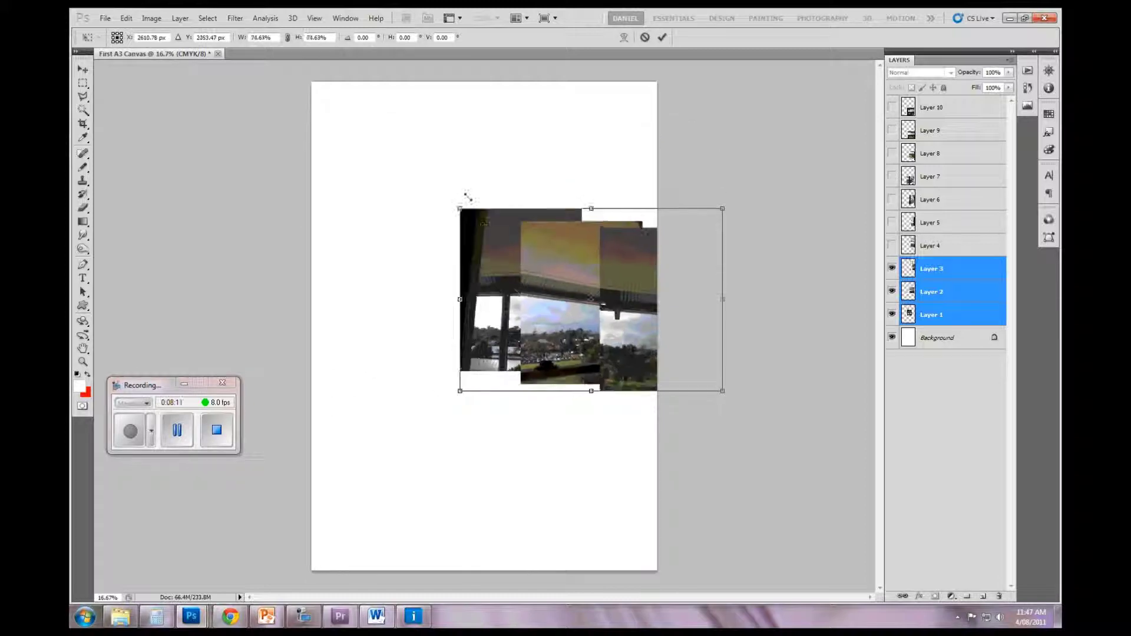
drag(560, 288, 442, 211)
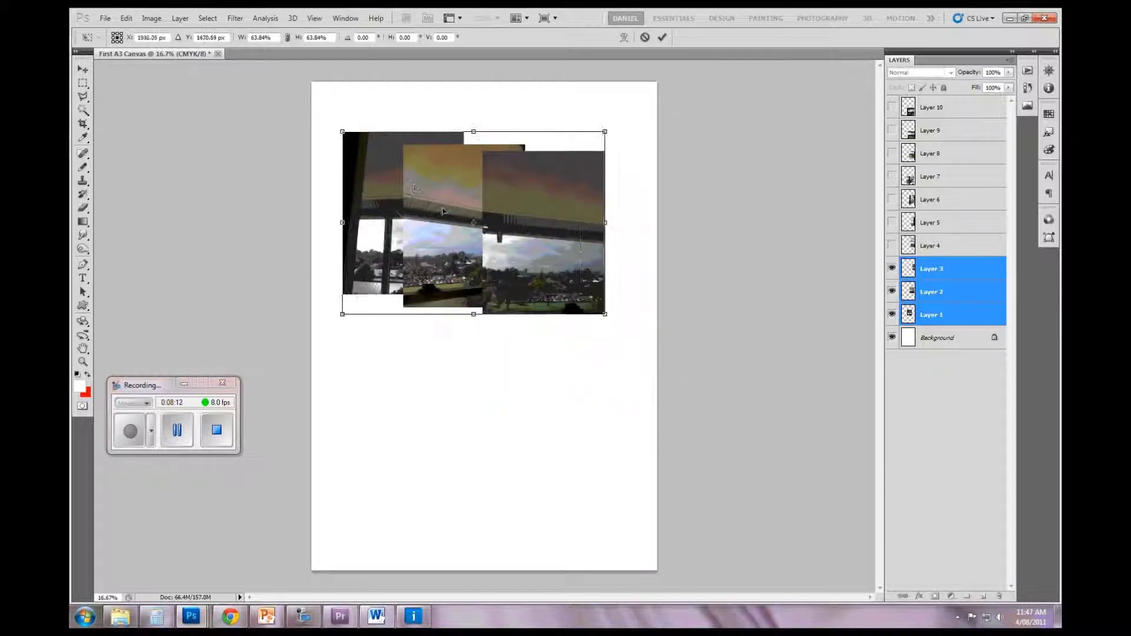
drag(335, 124, 322, 146)
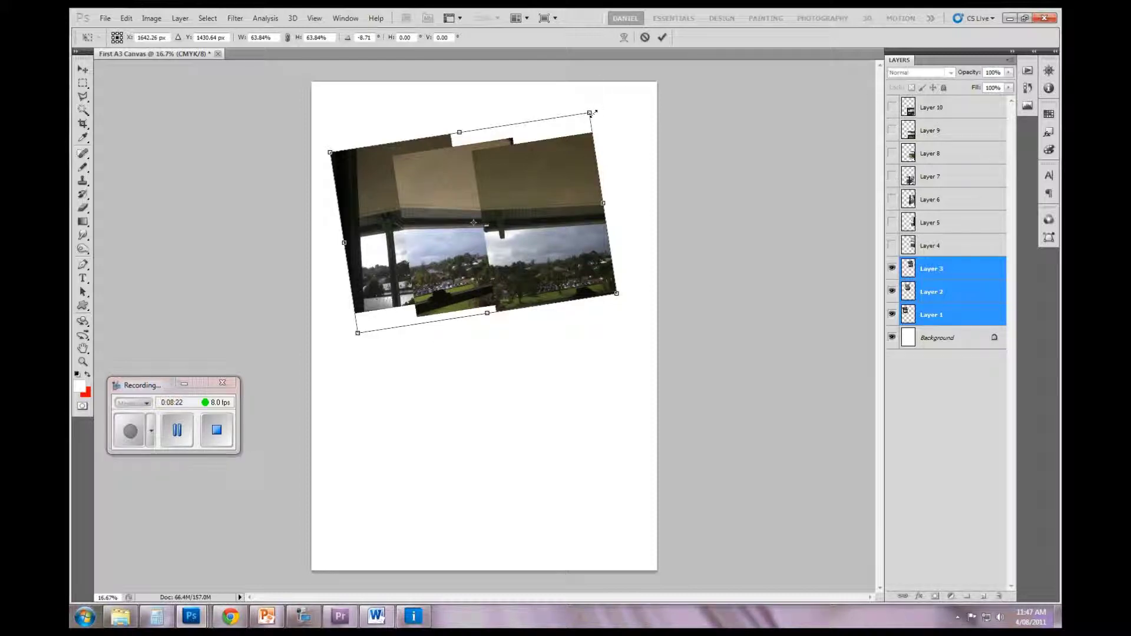
drag(591, 113, 524, 159)
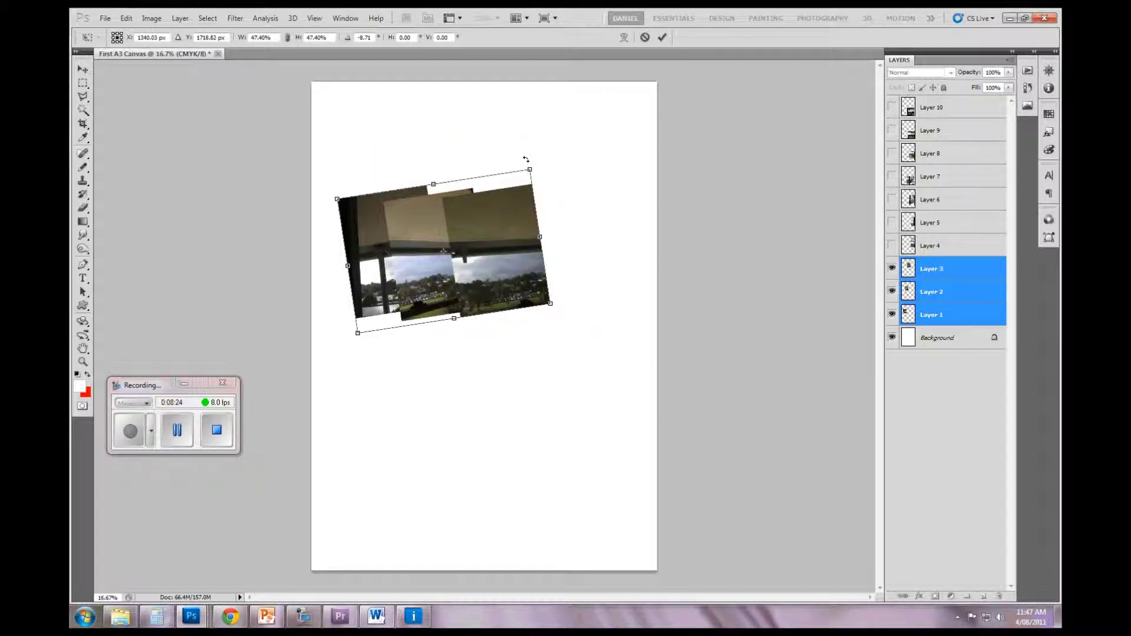
key(Return)
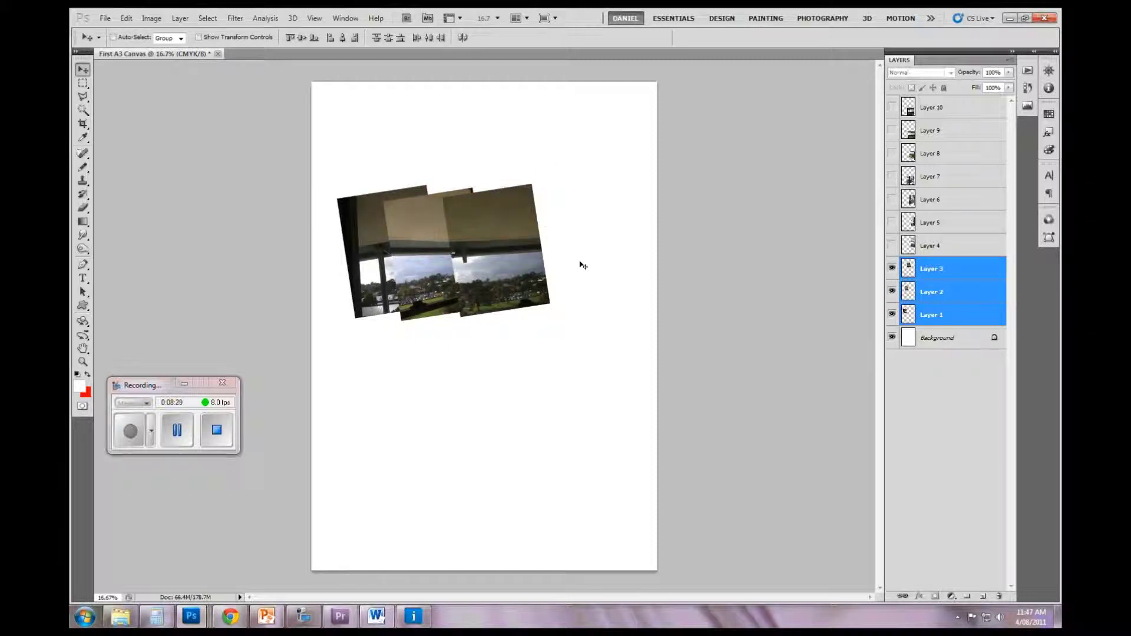
click(966, 315)
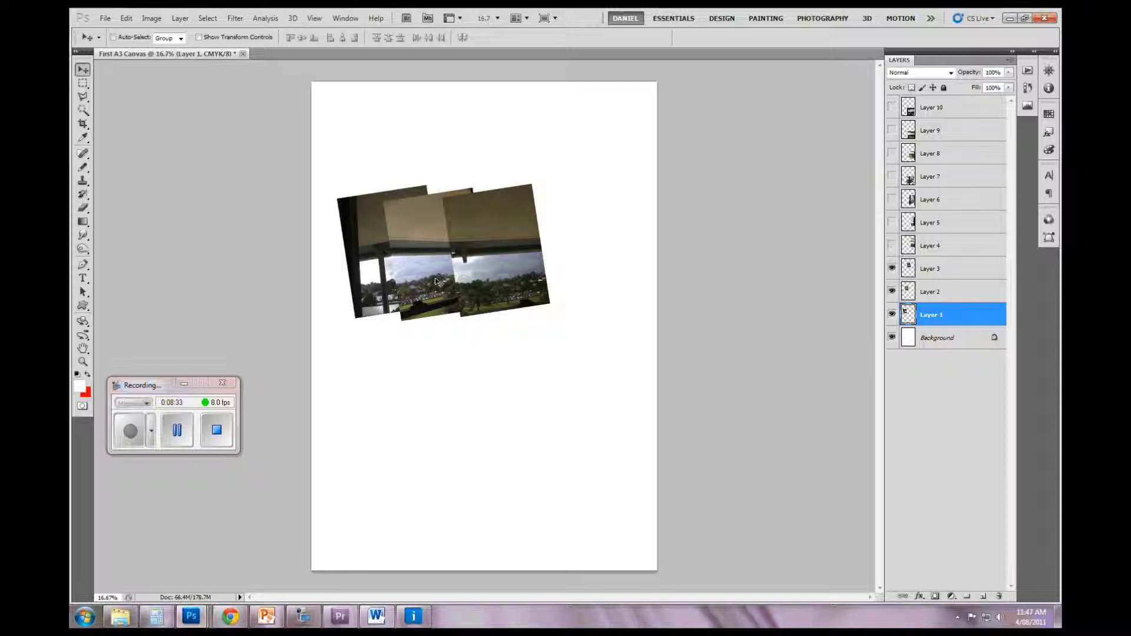
Rotate the Layer 1 photo about 5° on its own and zoom the view to 25%.
key(ctrl+t)
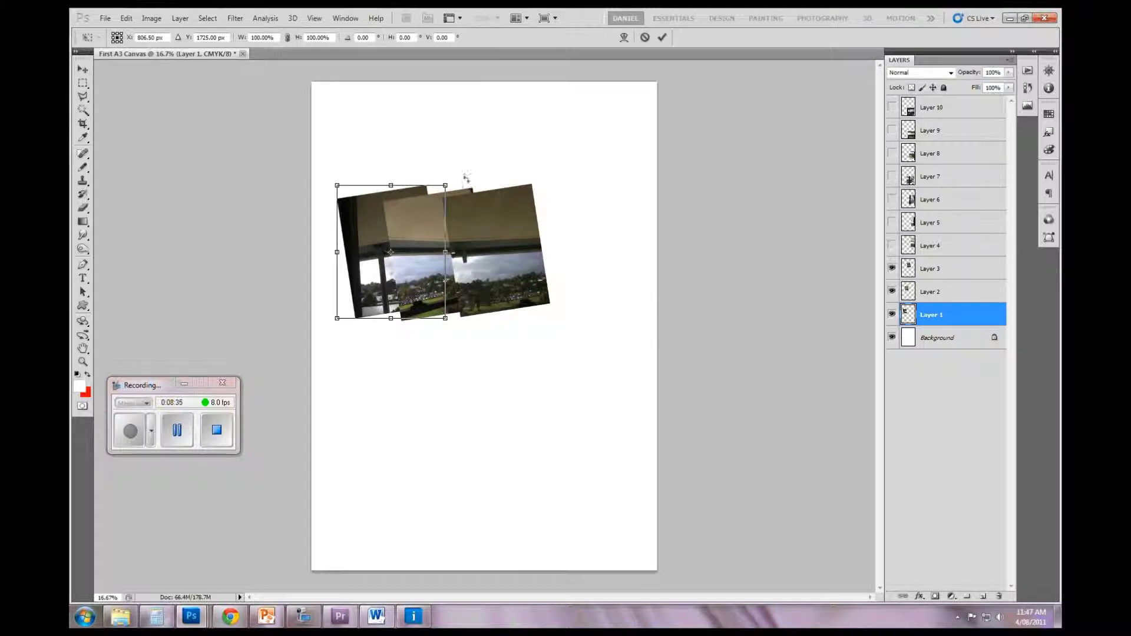
mouse_move(465, 178)
mouse_down()
mouse_move(451, 170)
mouse_move(470, 182)
mouse_up()
key(Return)
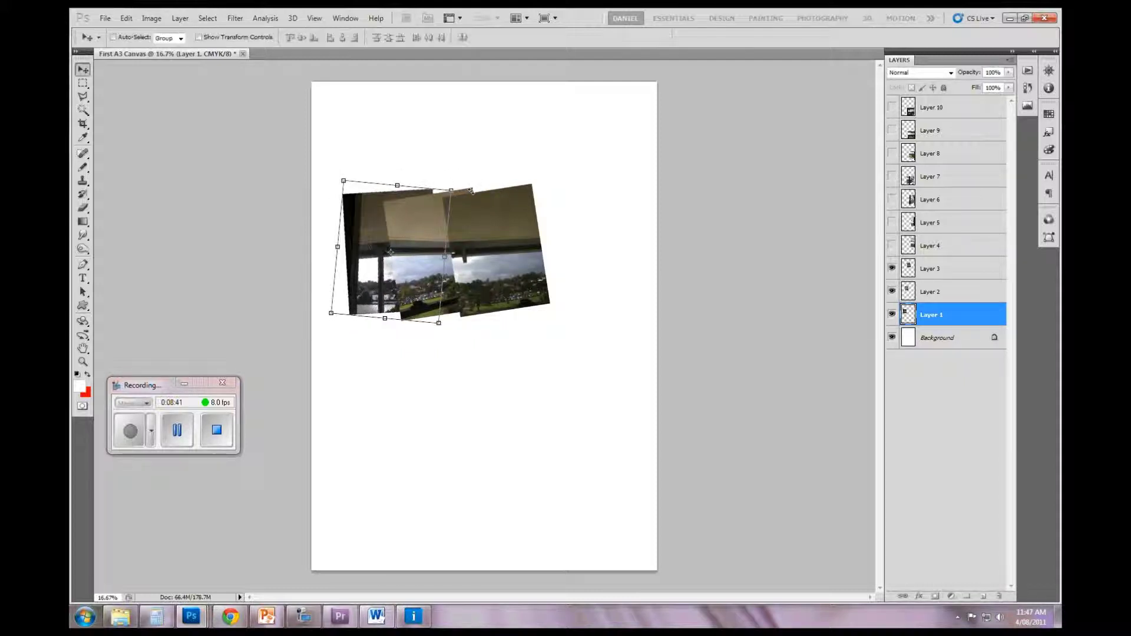
key(ctrl+plus)
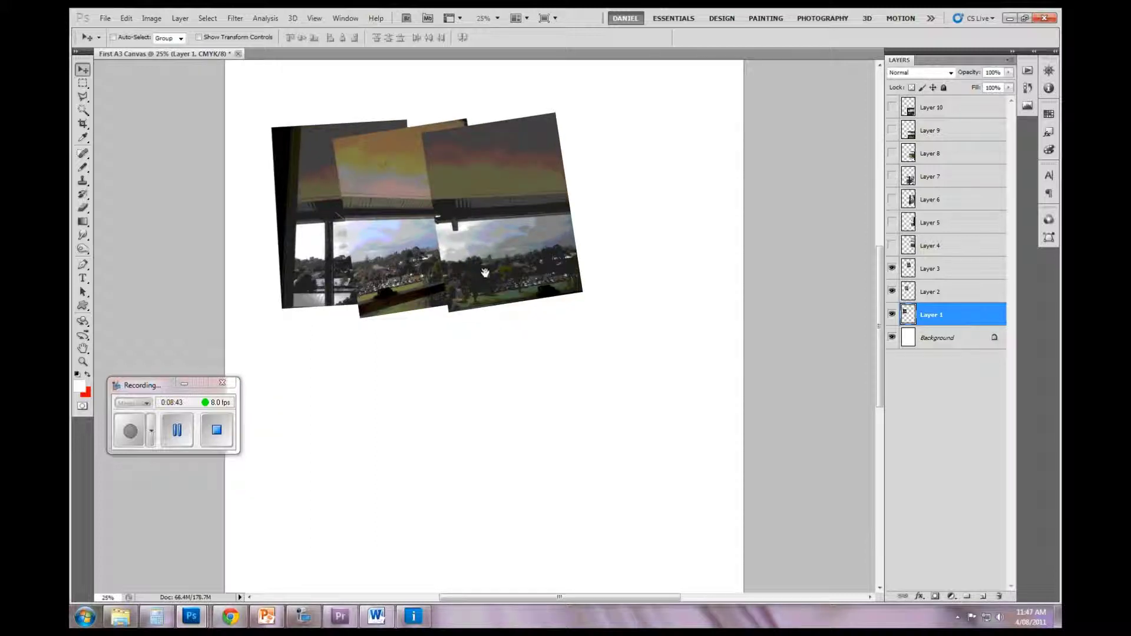
scroll(486, 274, up, 3)
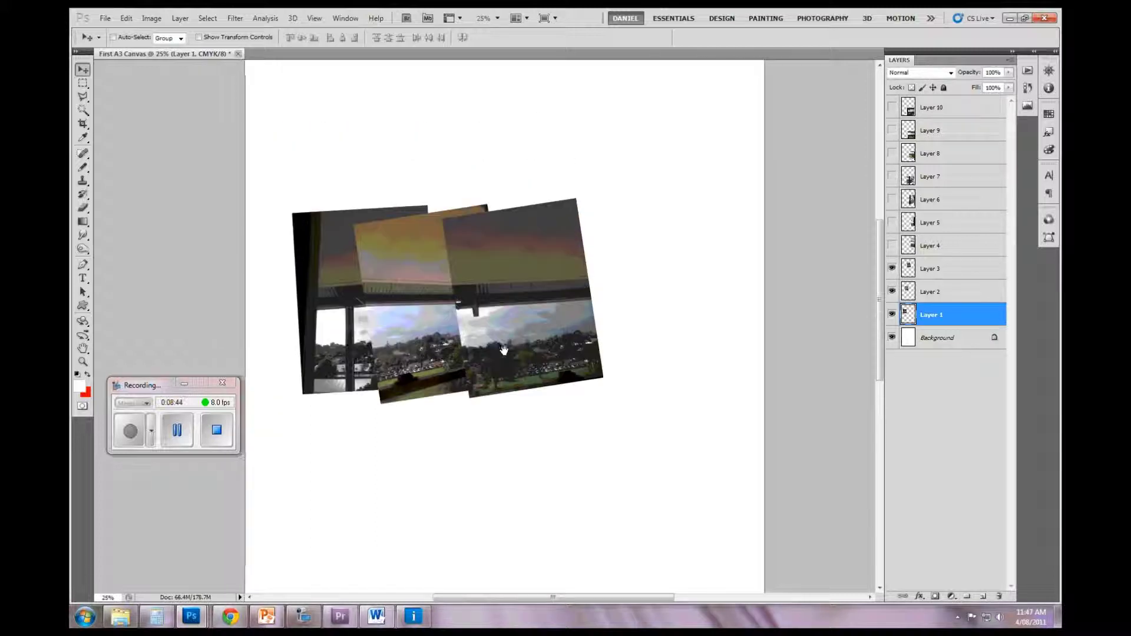
Rename Layer 1 to "gutter".
double_click(942, 316)
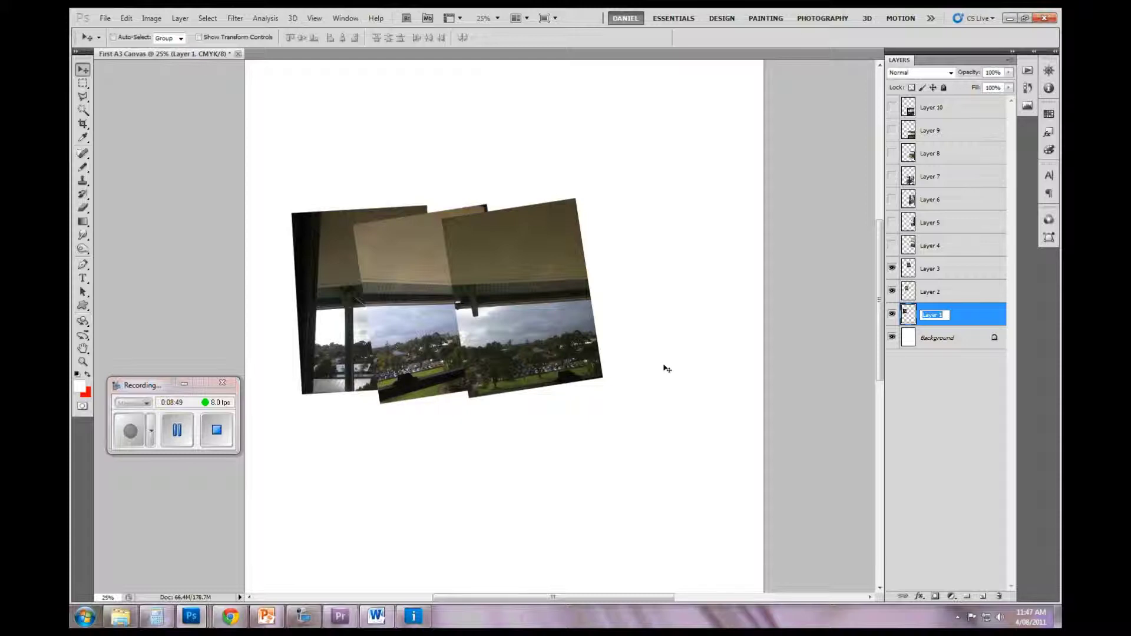
text(gutter)
click(919, 402)
click(939, 316)
double_click(936, 316)
click(944, 385)
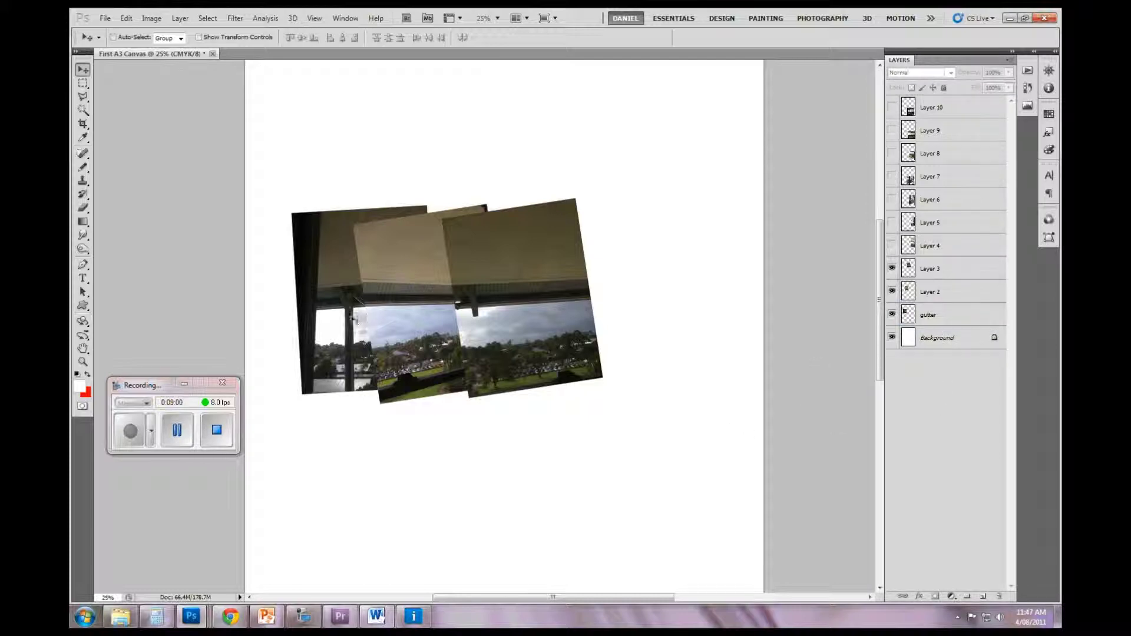
double_click(970, 325)
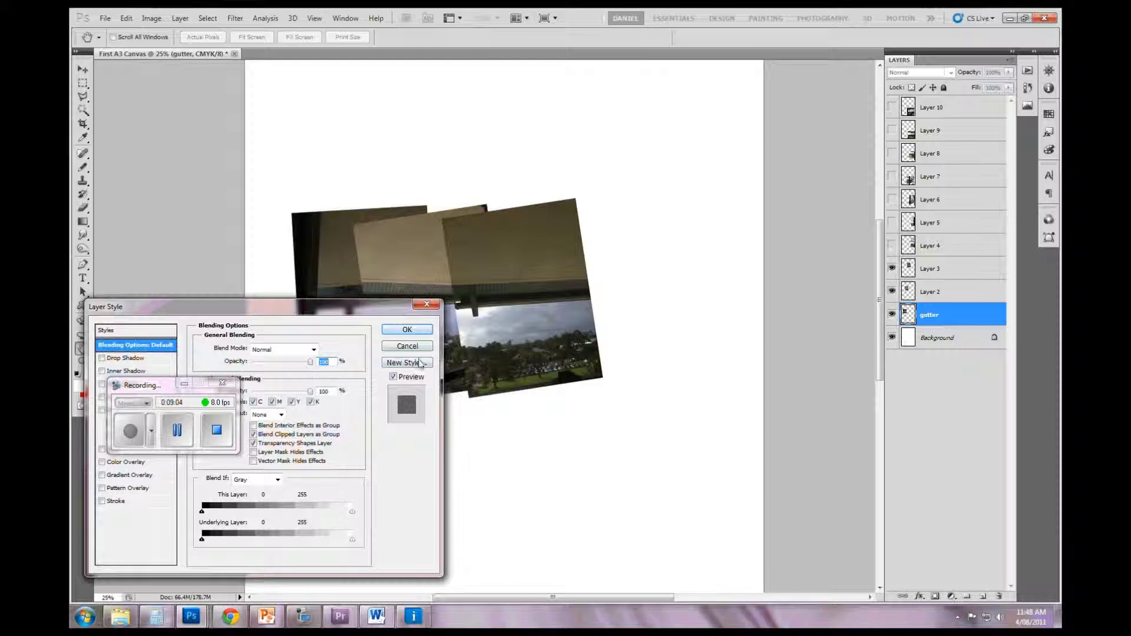
Cancel Layer Style, move the gutter layer above Layer 3, and nudge its photo up-left.
click(424, 347)
drag(946, 325, 951, 260)
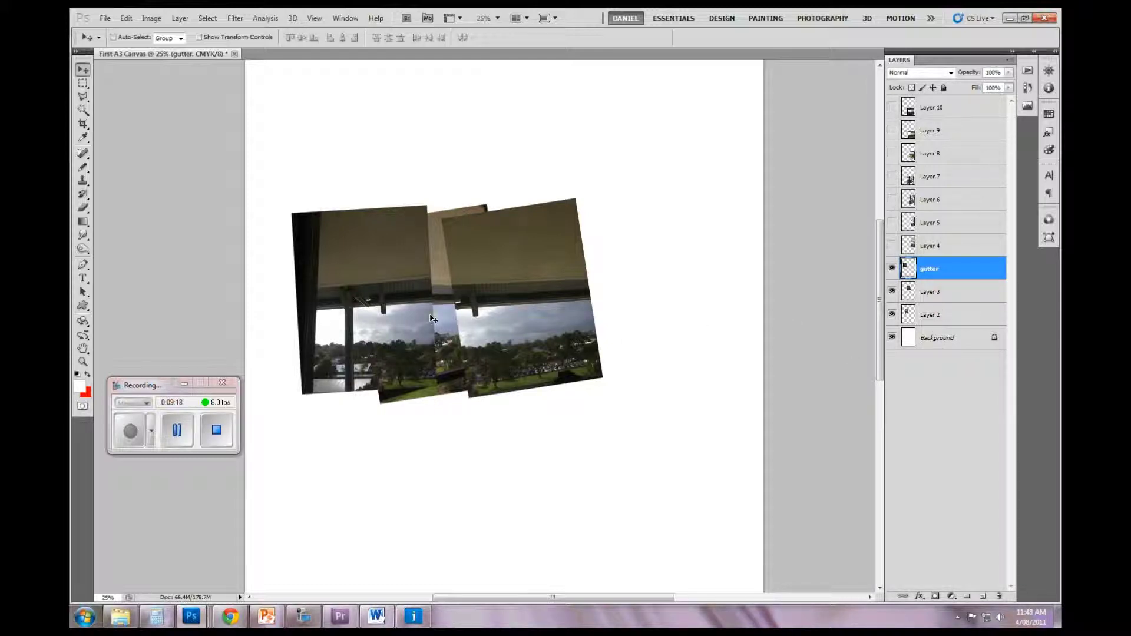
mouse_move(434, 319)
mouse_down()
mouse_move(417, 271)
mouse_move(402, 316)
mouse_move(423, 313)
mouse_up()
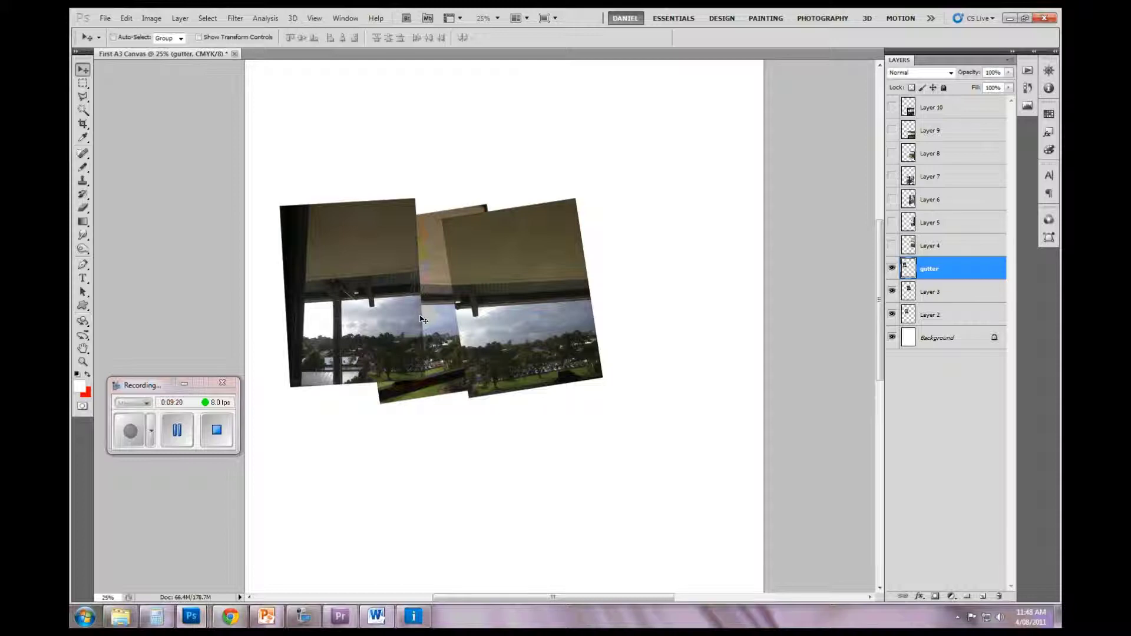
Enlarge the gutter photo to about 113% and rotate the Layer 3 photo straight.
key(ctrl+t)
drag(426, 387, 452, 404)
key(Return)
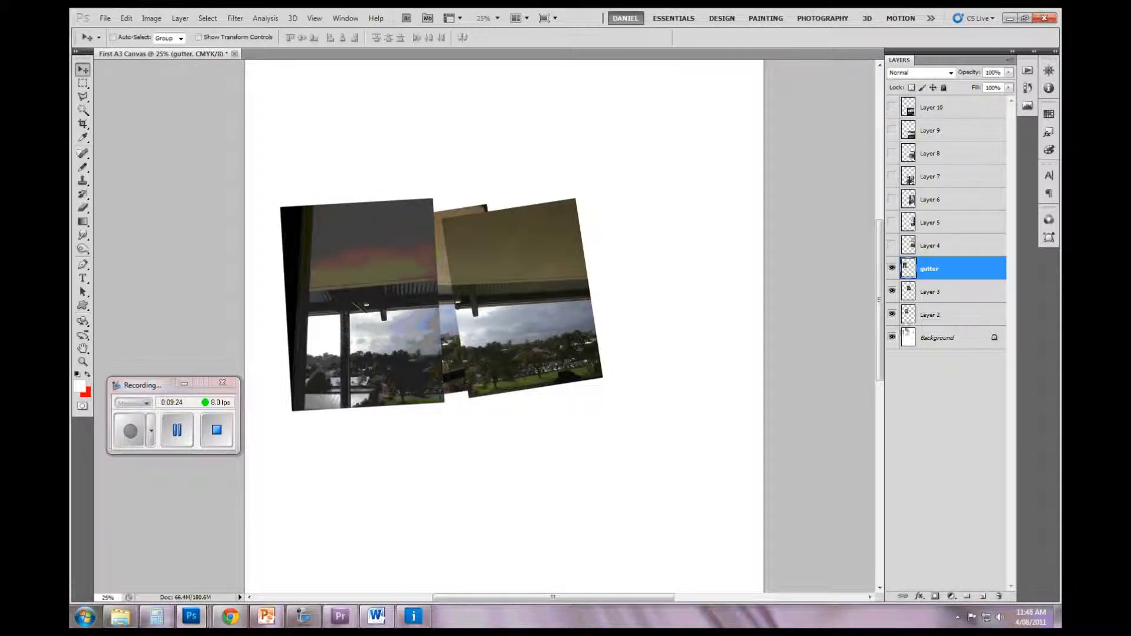
click(948, 301)
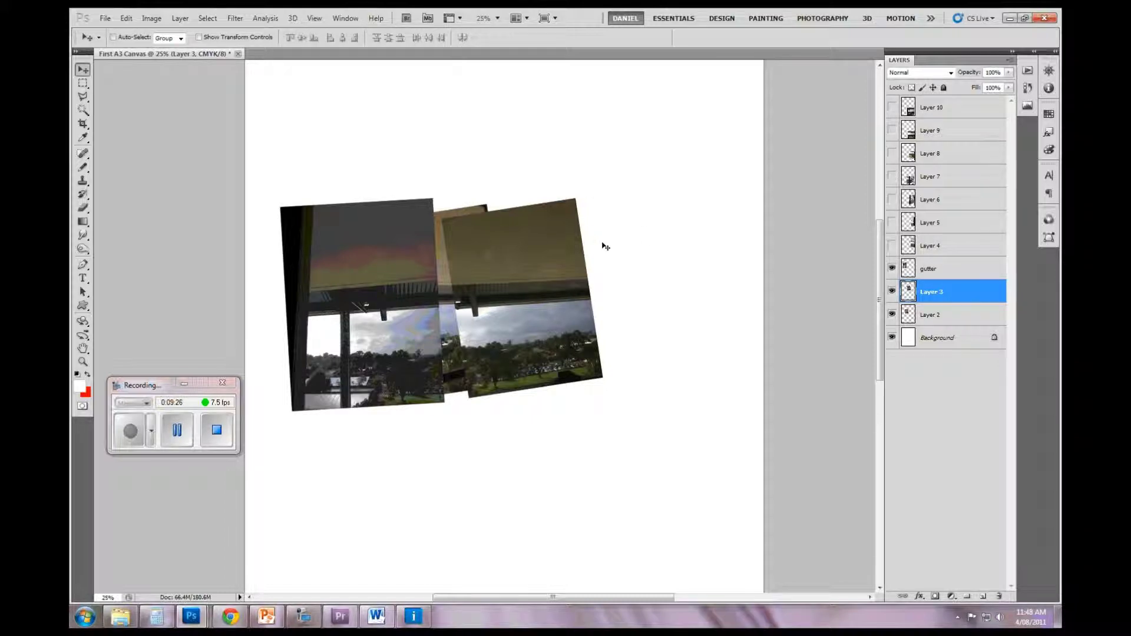
key(ctrl+t)
drag(598, 184, 616, 199)
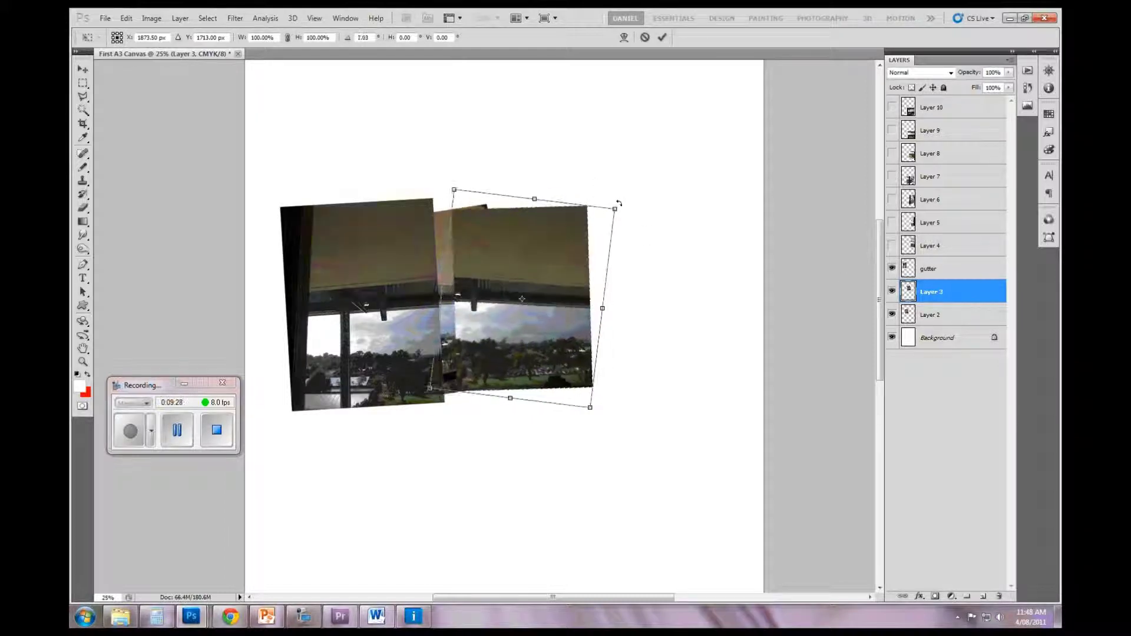
key(Return)
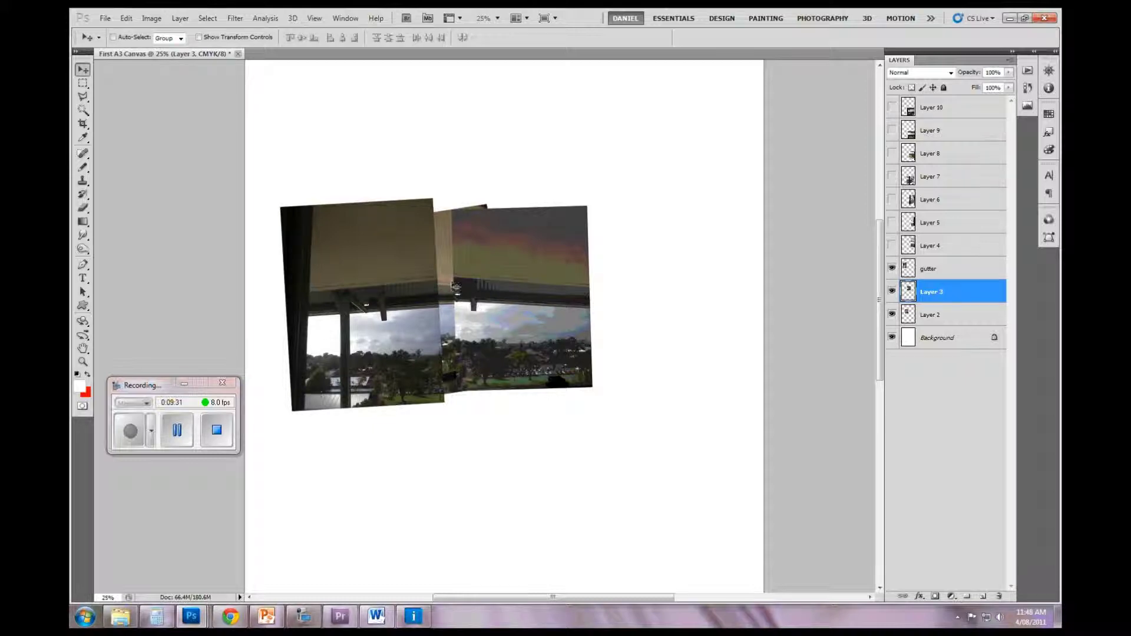
Restack Layer 2 above Layer 3 and reveal Layers 4–6 to the right of the strip.
drag(928, 317, 930, 285)
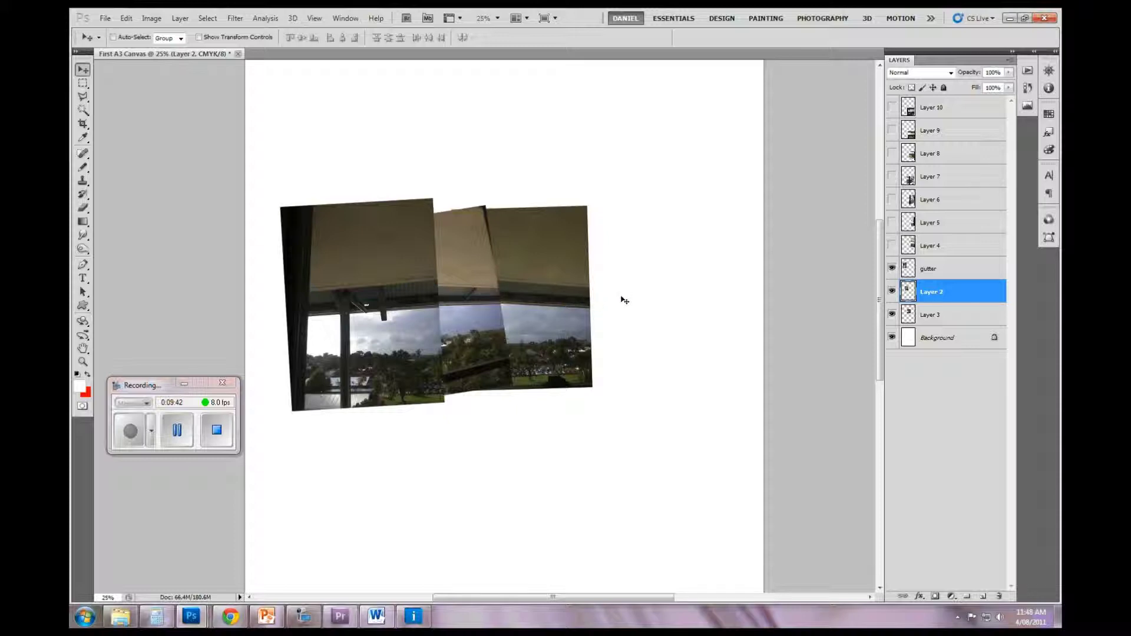
click(942, 276)
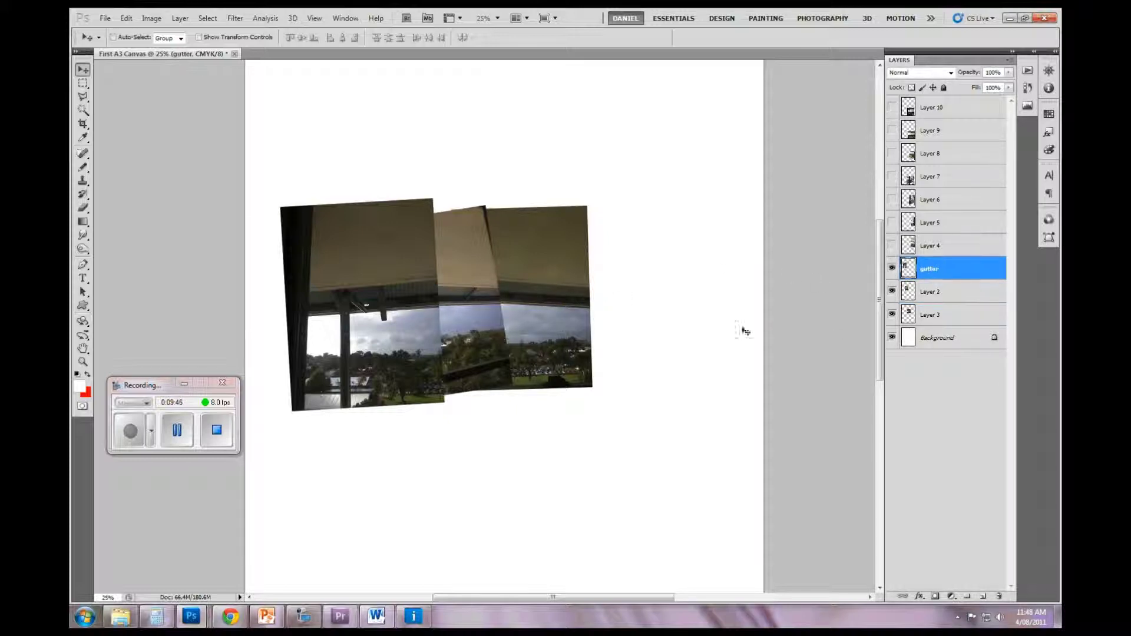
click(177, 430)
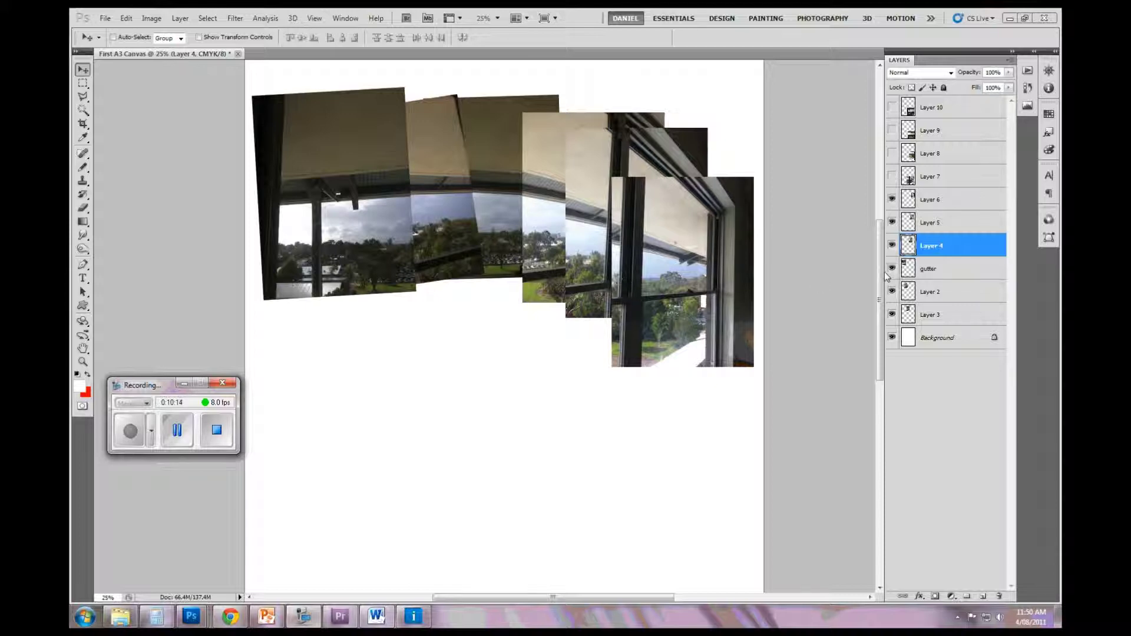
click(982, 205)
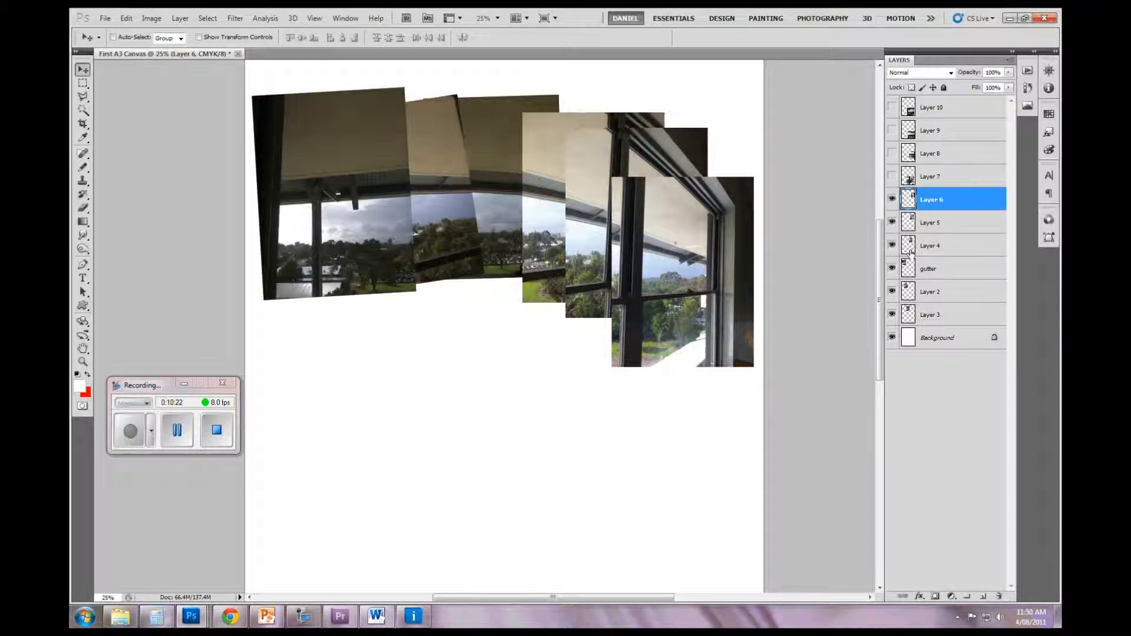
shift+click(955, 317)
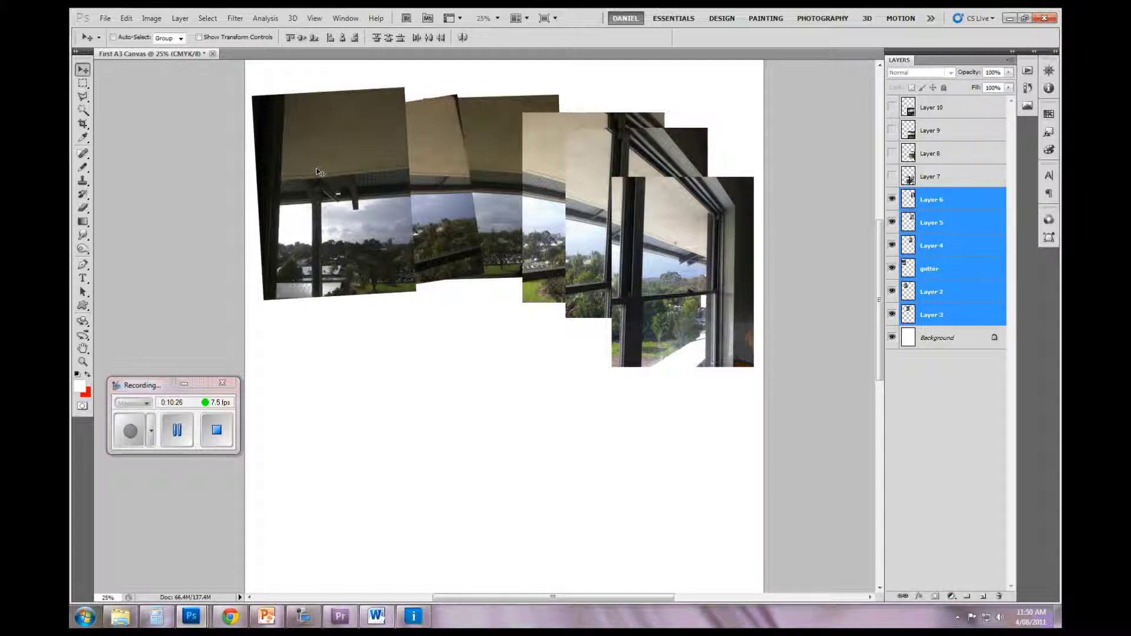
Scale the six-photo row to about 61%, move it top-left, and reveal Layers 7–10.
key(ctrl+t)
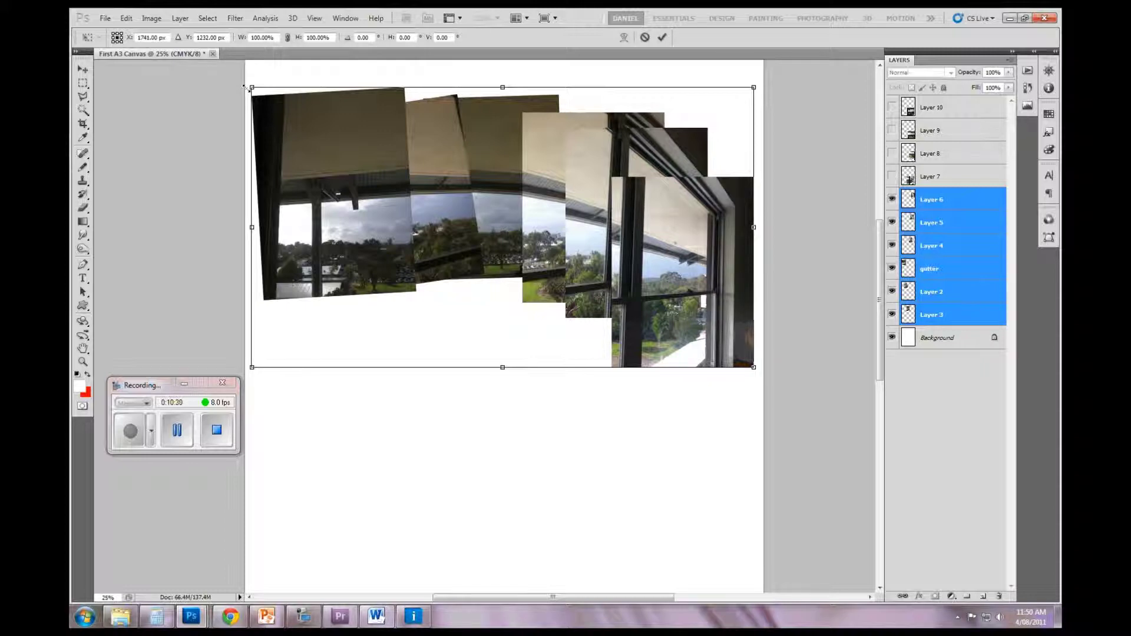
drag(244, 86, 406, 153)
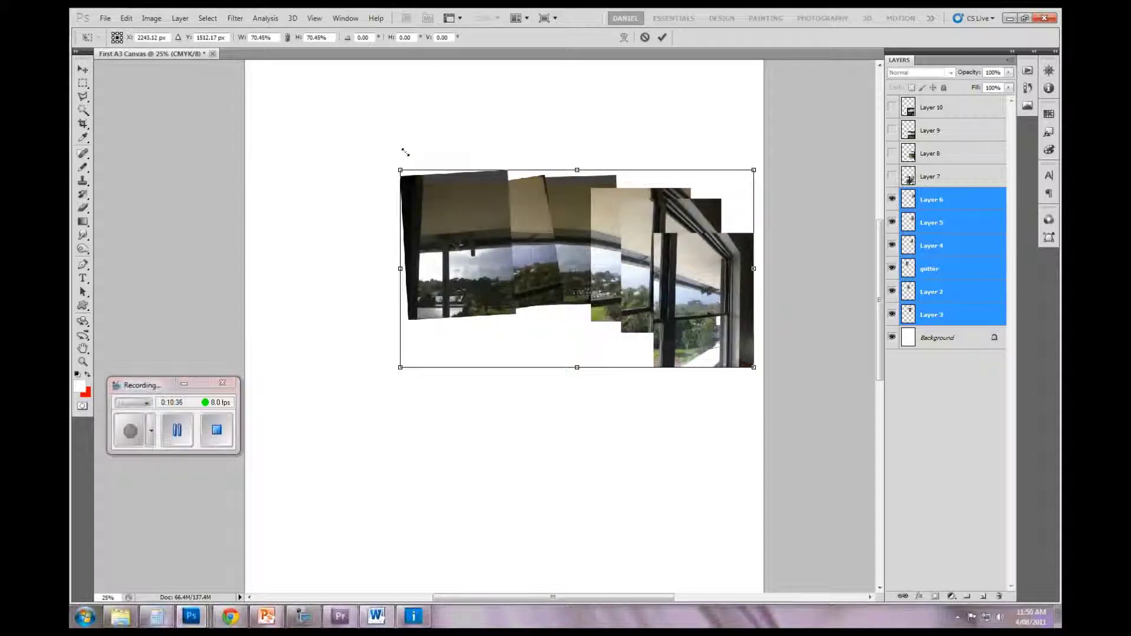
drag(405, 153, 453, 174)
key(Return)
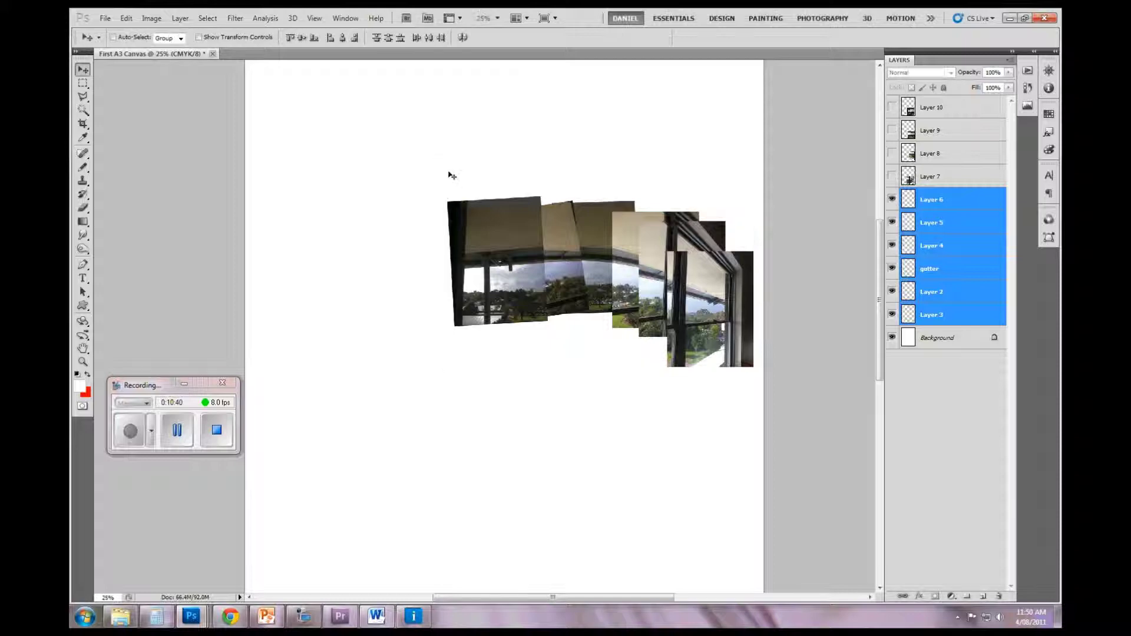
drag(602, 270, 431, 166)
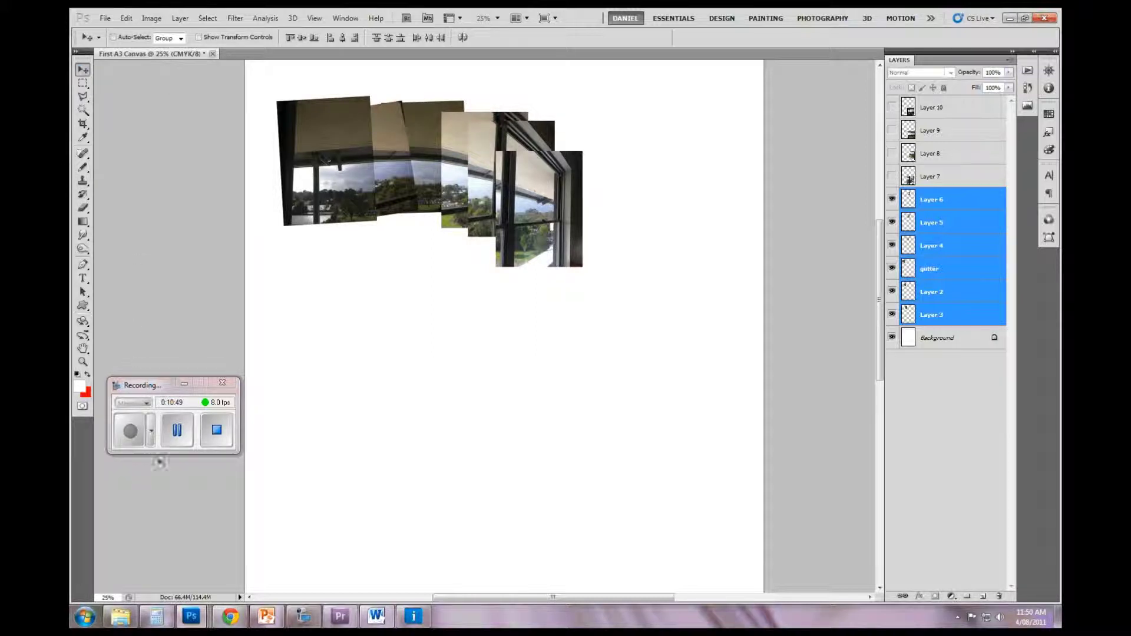
click(177, 431)
click(128, 436)
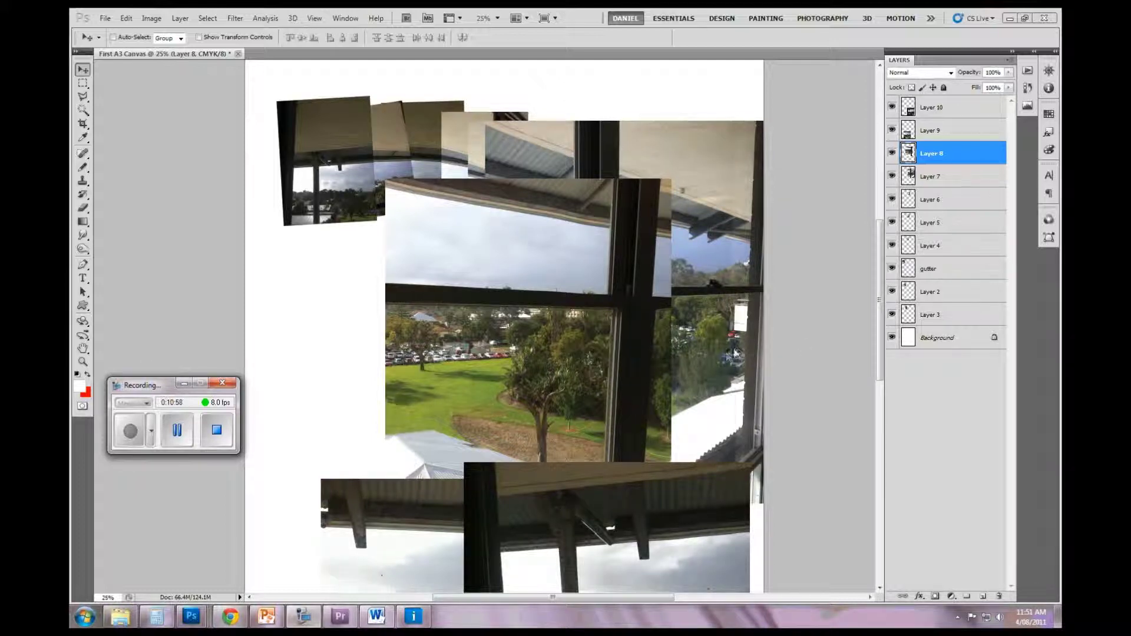
Pick Layer 7 from the canvas layer list and slide its photo left behind Layer 8.
right_click(722, 361)
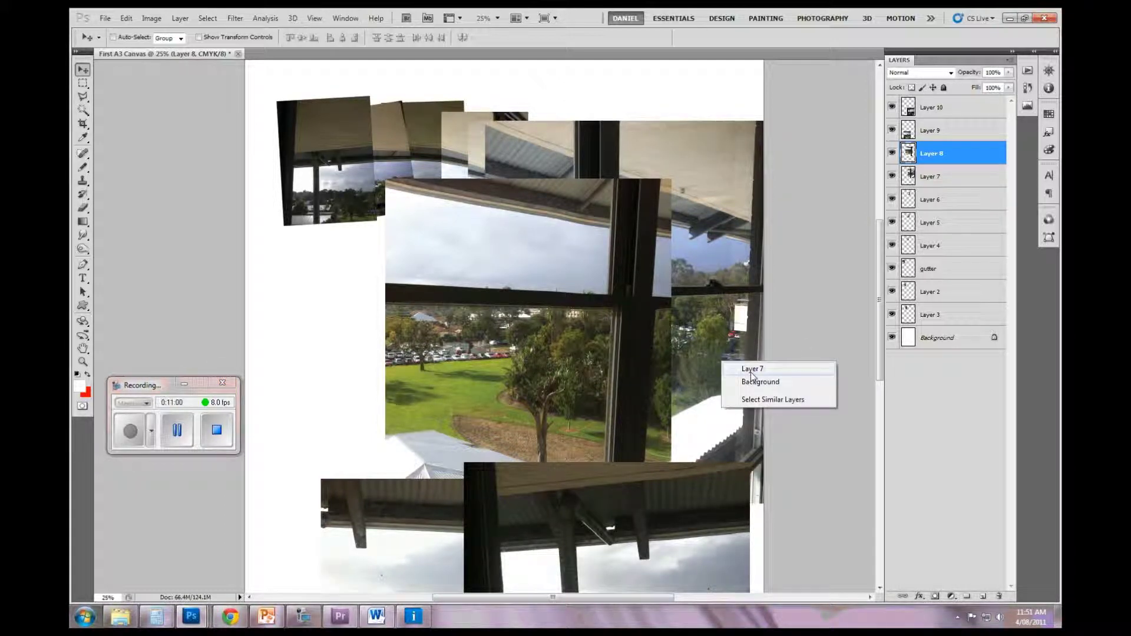
click(751, 369)
drag(813, 364, 714, 373)
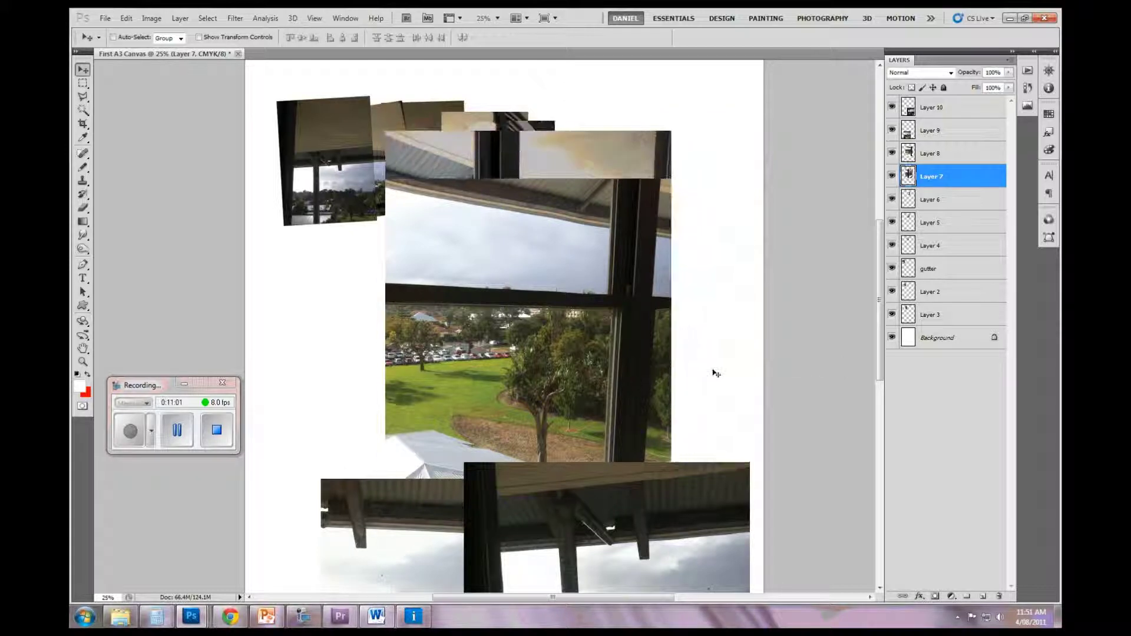
Shrink Layers 7–10 and place them as a compact row below the six-photo top strip.
click(186, 433)
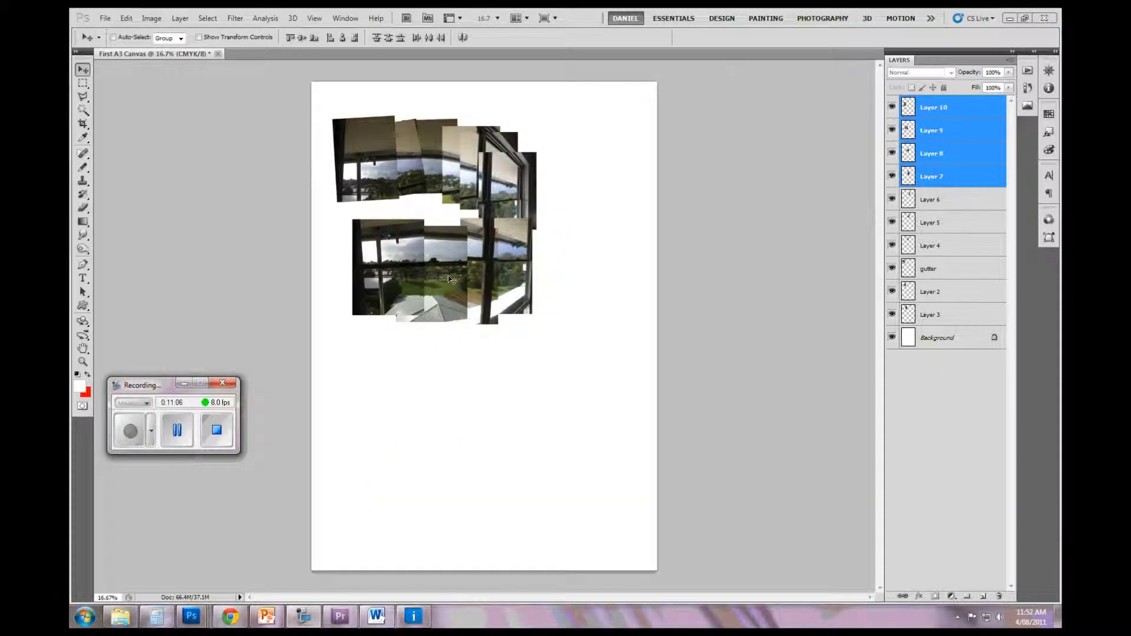
click(448, 280)
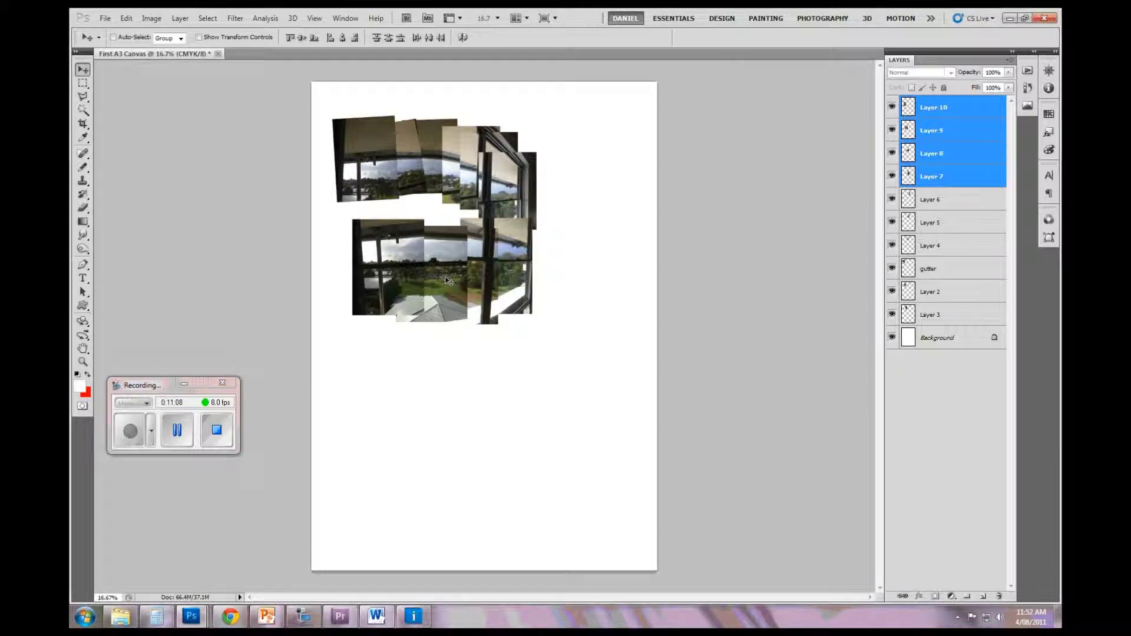
drag(573, 310, 616, 354)
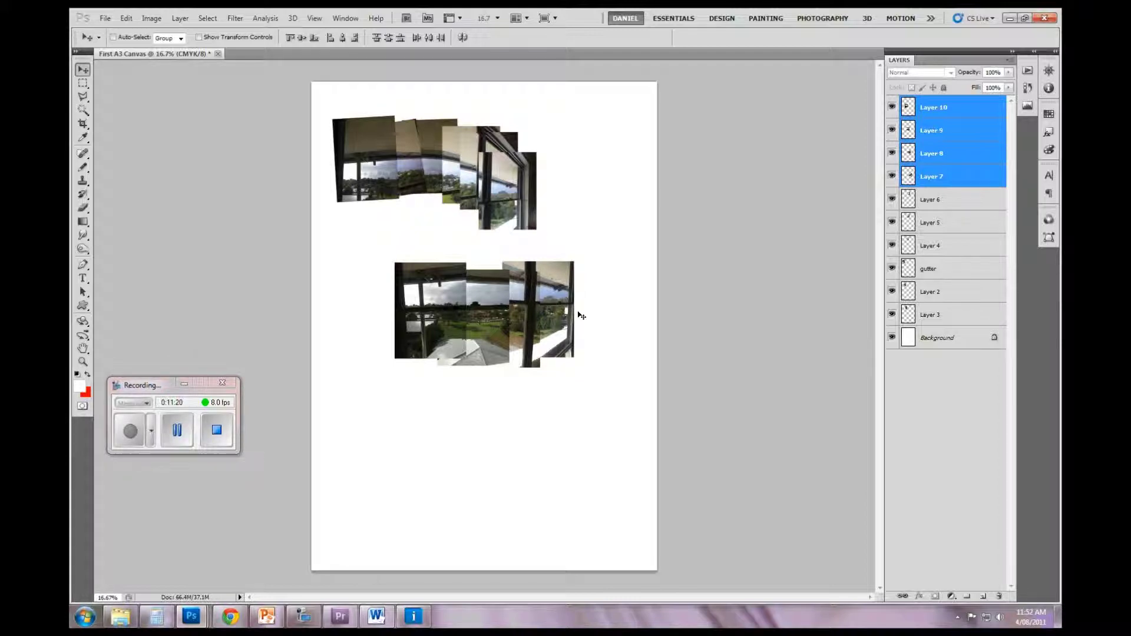
drag(579, 314, 555, 307)
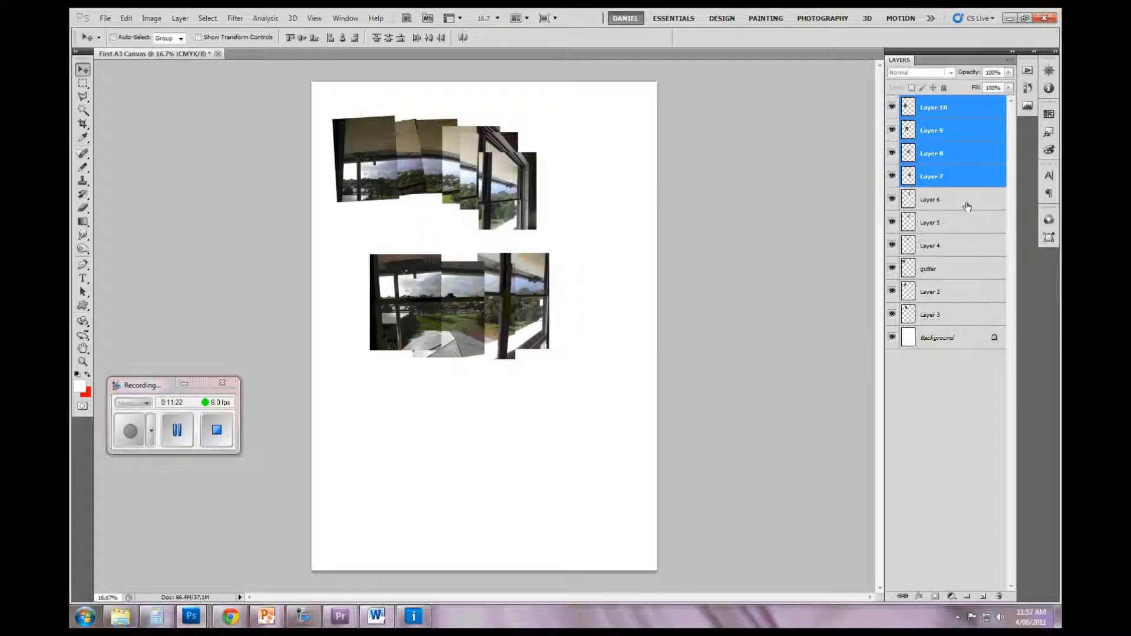
Move the upper row (Layers 3–6) and lower row (Layers 7–10) until they overlap.
click(967, 201)
shift+click(951, 318)
mouse_move(535, 202)
mouse_down()
mouse_move(644, 207)
mouse_move(513, 197)
mouse_move(549, 192)
mouse_up()
drag(479, 176, 508, 185)
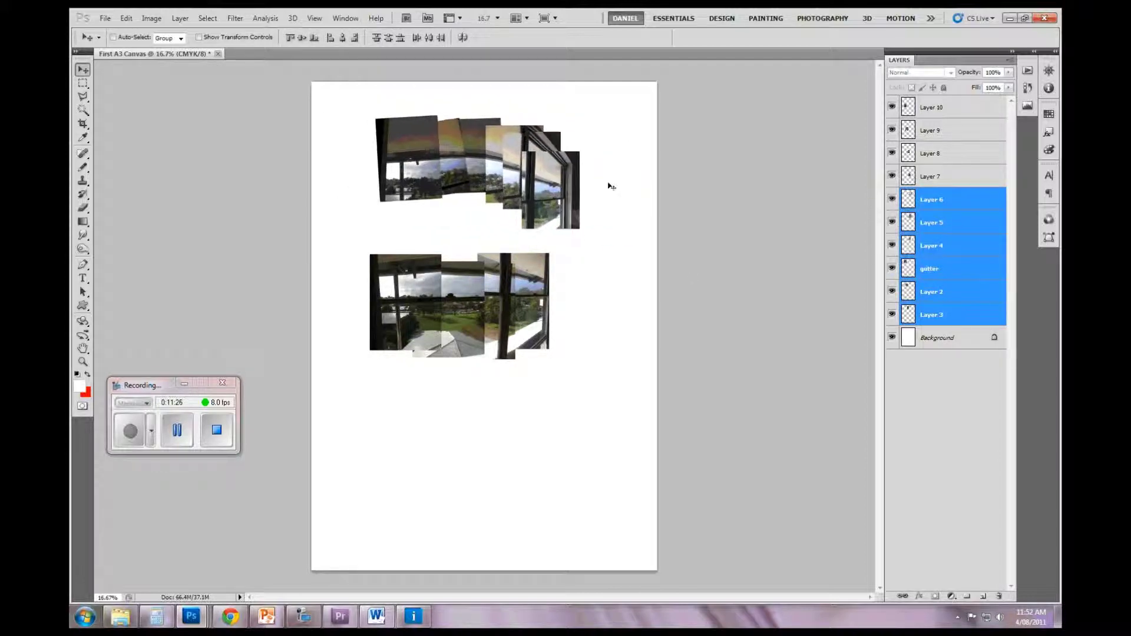
click(968, 116)
shift+click(956, 176)
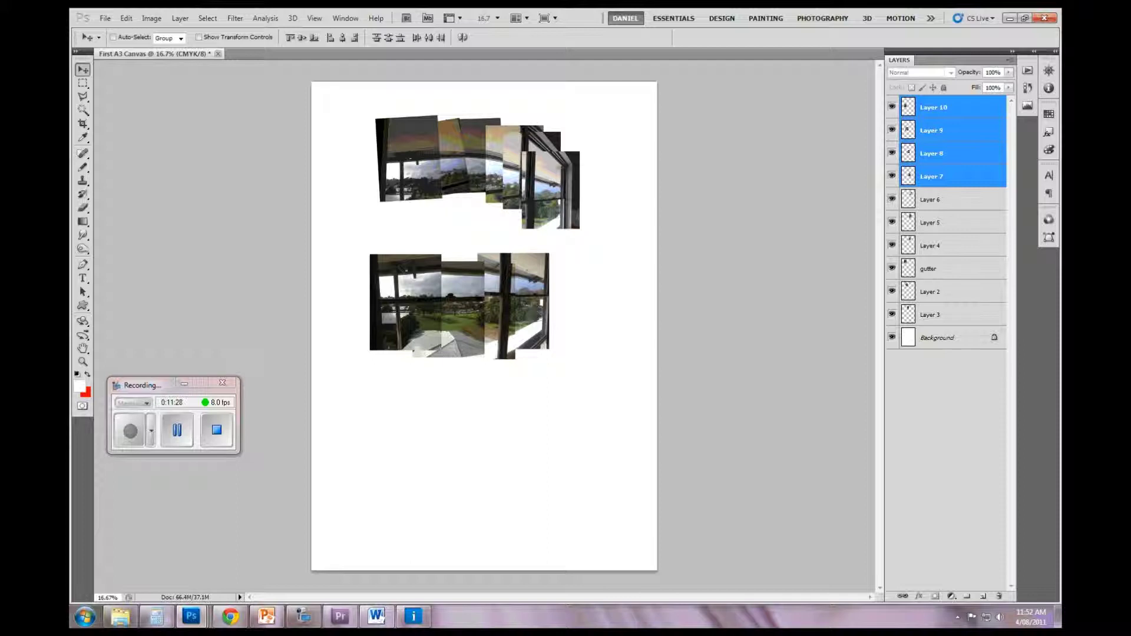
drag(486, 297, 481, 249)
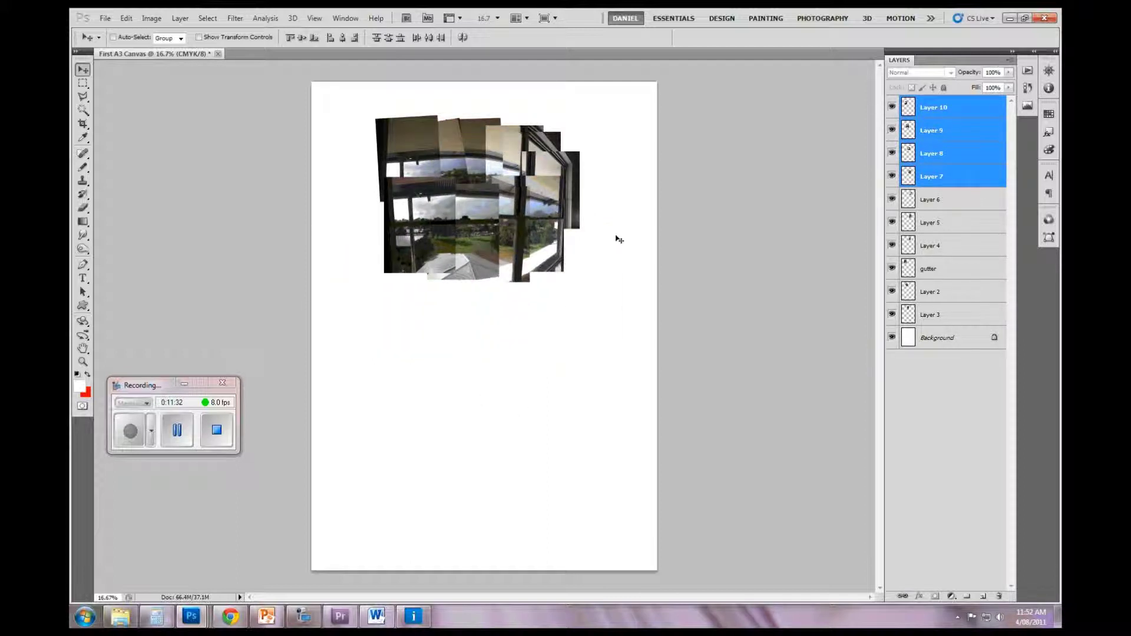
Stack Layers 7–10 beneath Layer 3 in the Layers panel, then select Layers 3–6.
drag(962, 182, 937, 320)
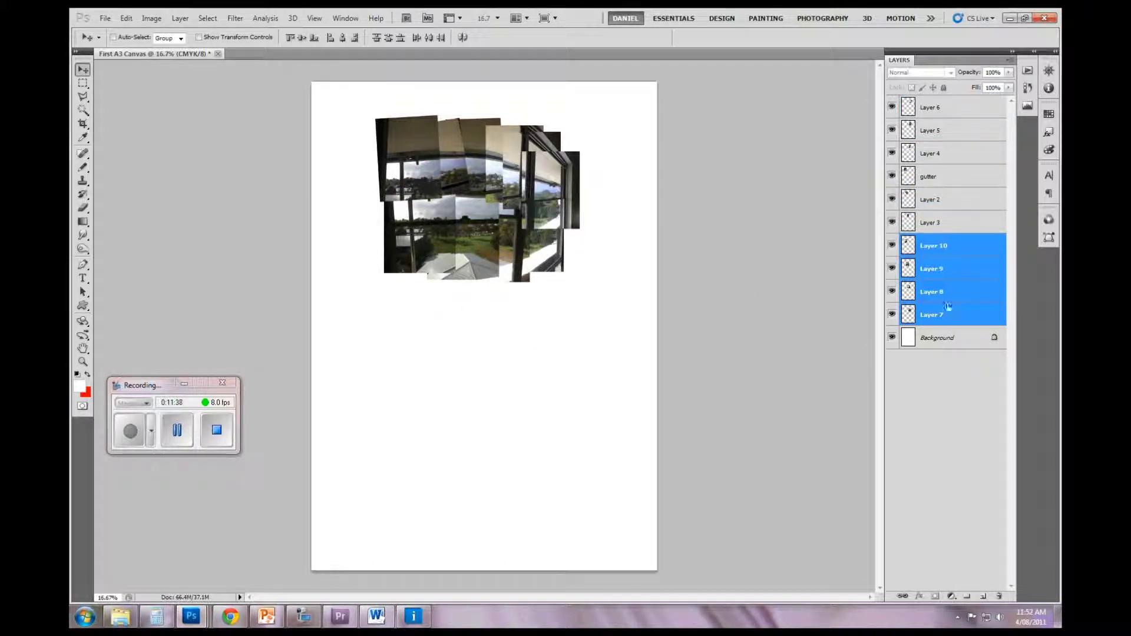
click(952, 226)
shift+click(975, 109)
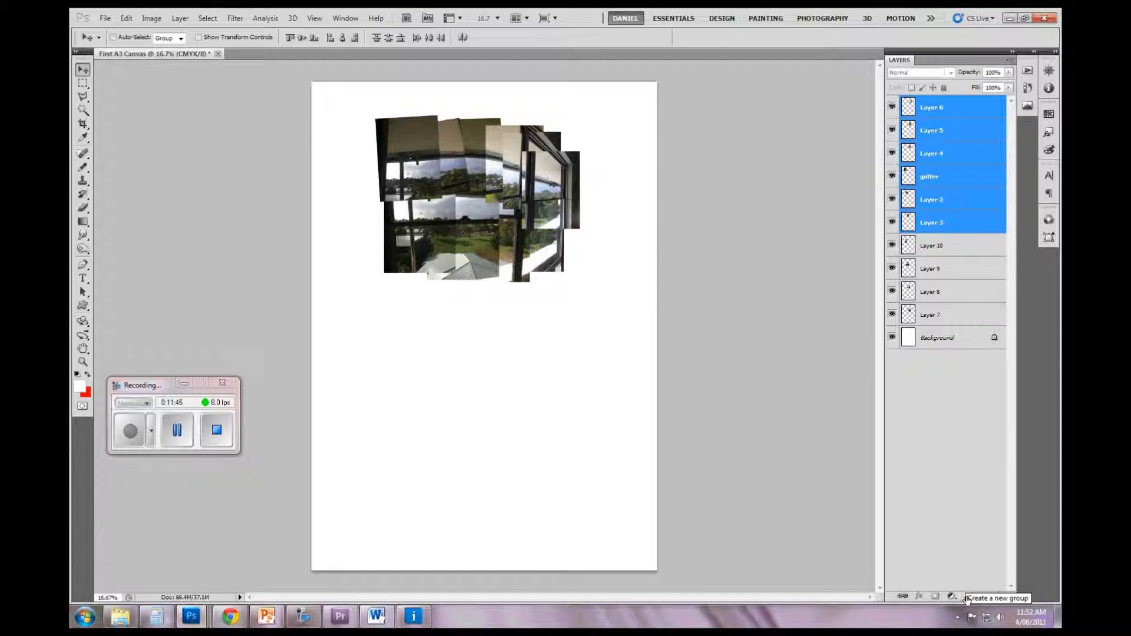
Put the upper-row layers, Layers 3 to 6, into Group 1.
click(967, 597)
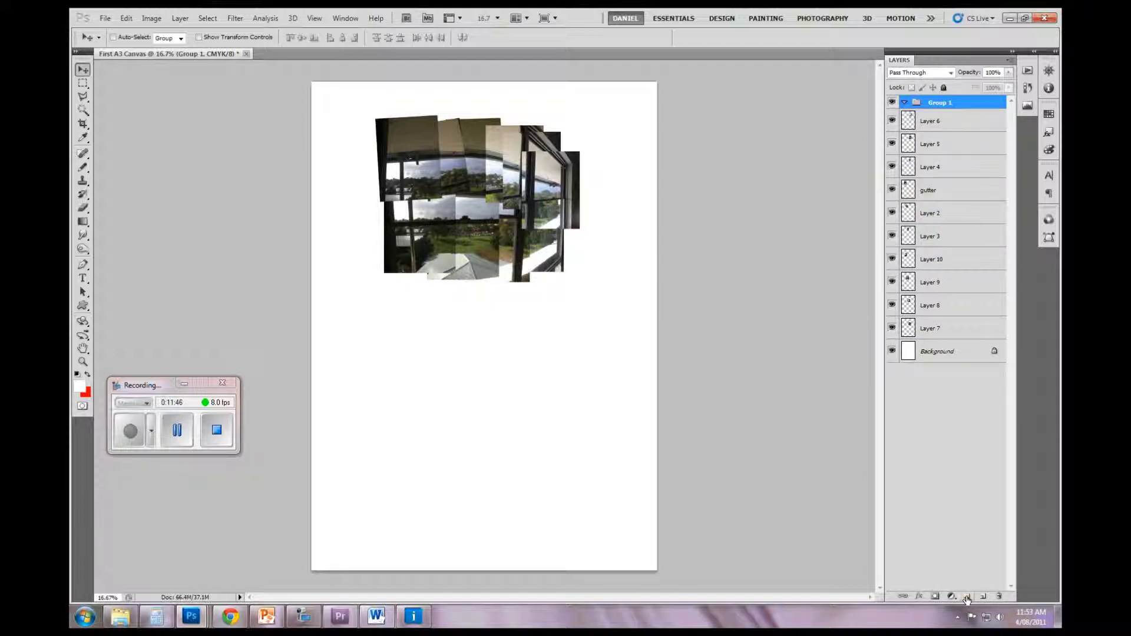
click(904, 103)
click(954, 121)
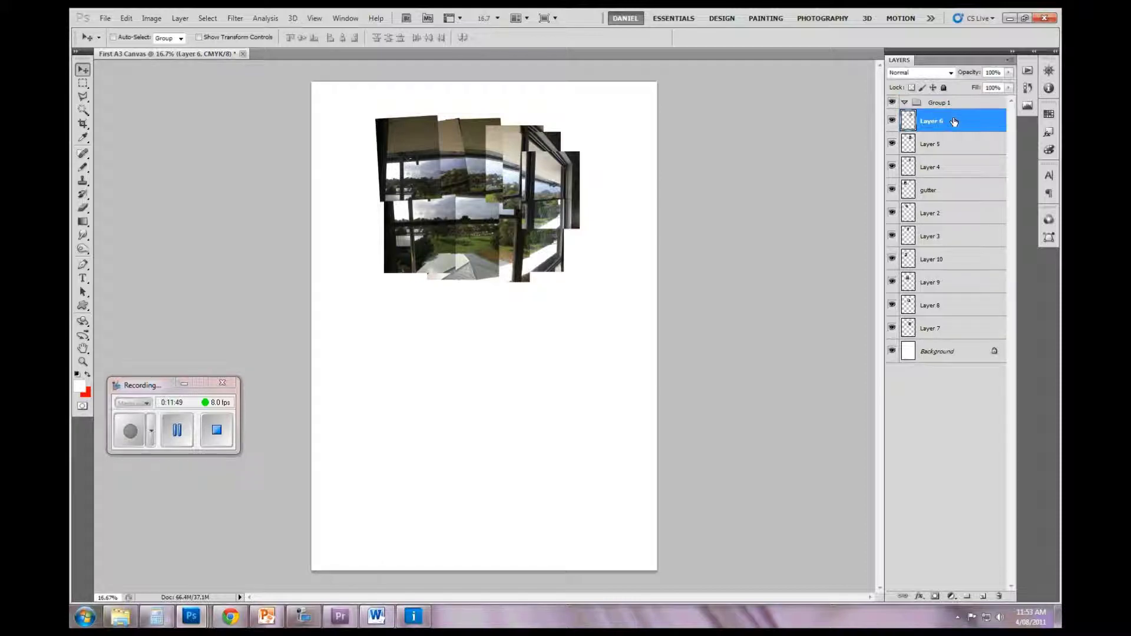
shift+click(953, 239)
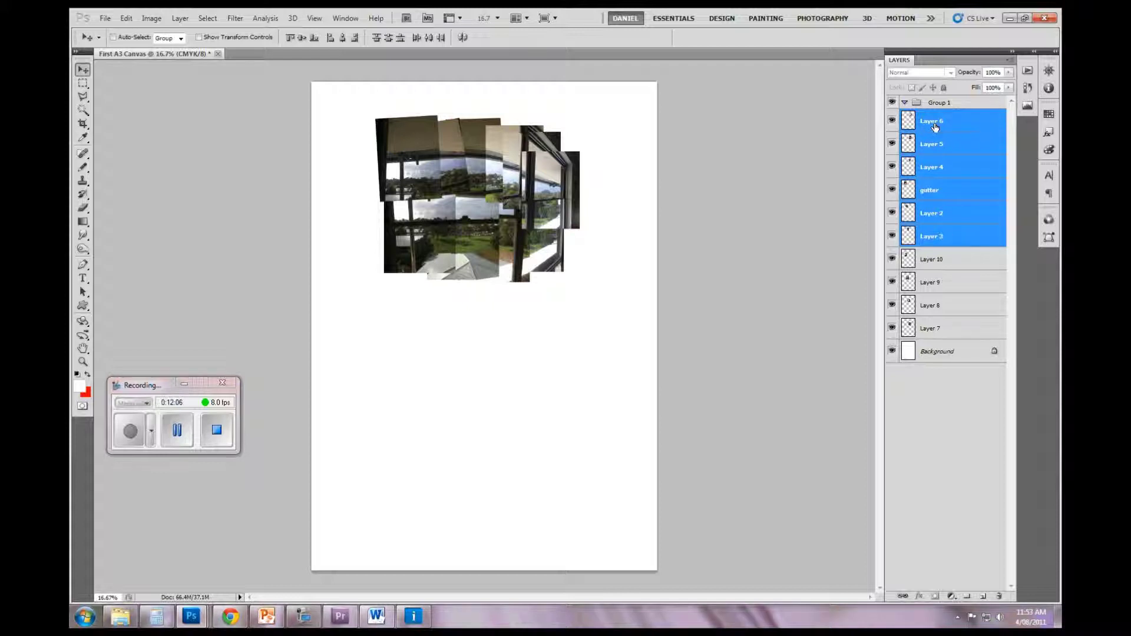
drag(935, 127, 937, 104)
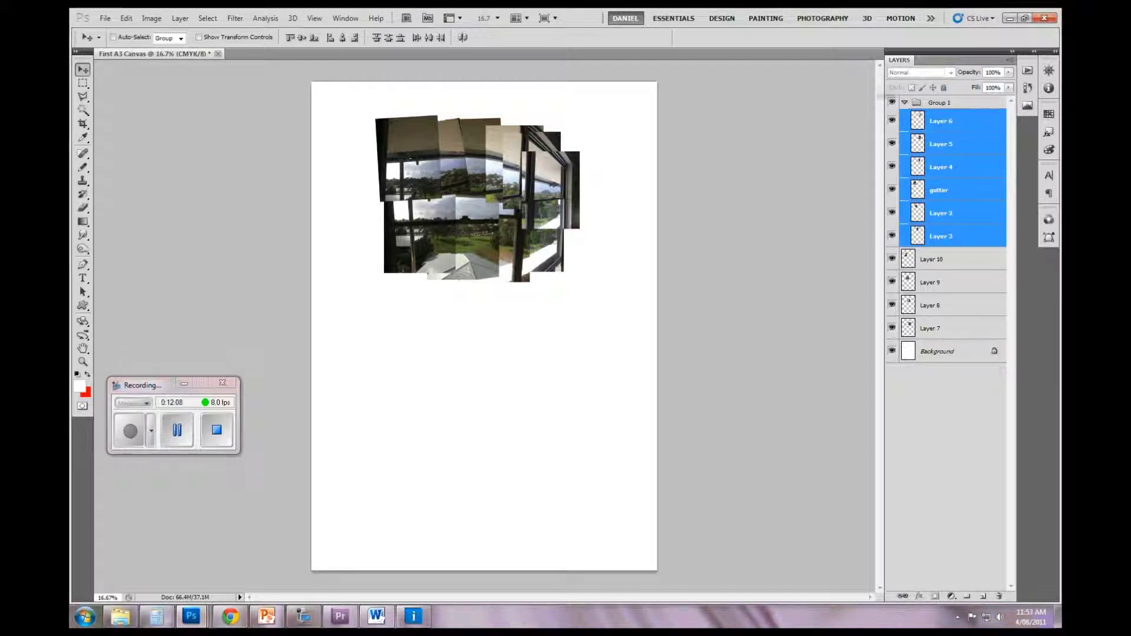
click(892, 102)
click(892, 102)
click(932, 388)
Select Layers 7 to 10 and move them into the new Group 2.
click(938, 268)
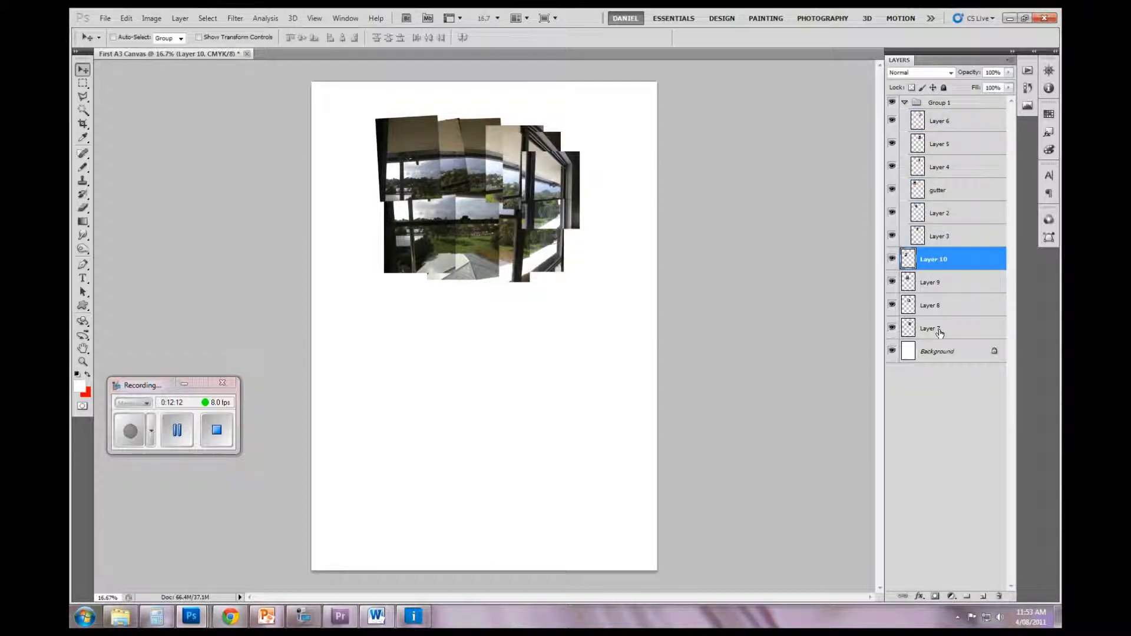
shift+click(939, 332)
click(965, 596)
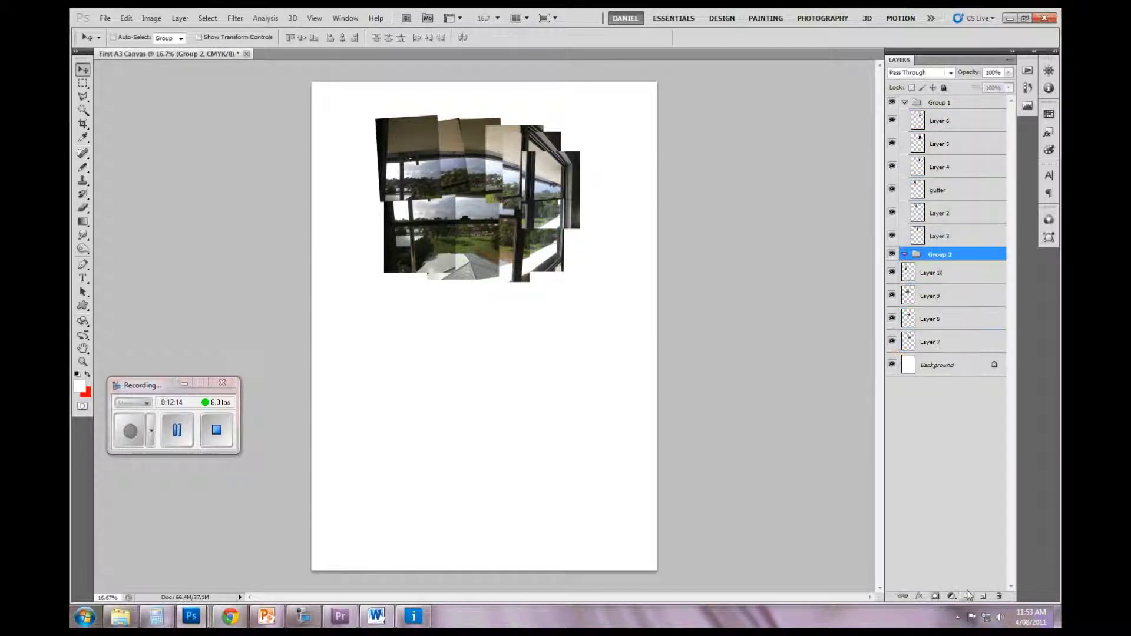
click(939, 271)
shift+click(965, 346)
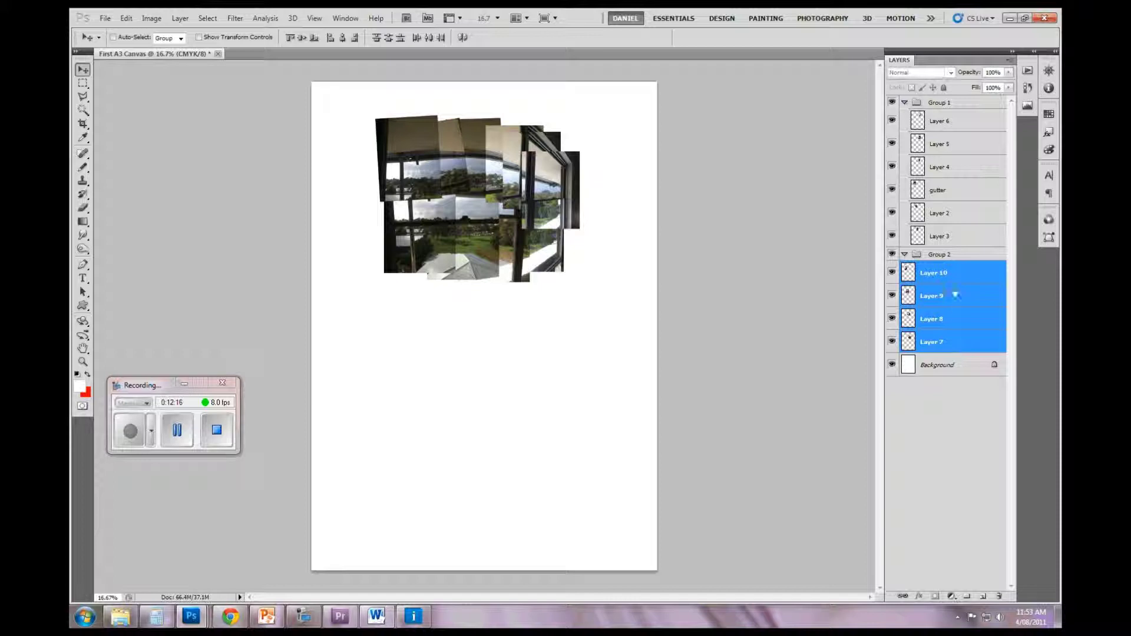
drag(954, 270, 942, 259)
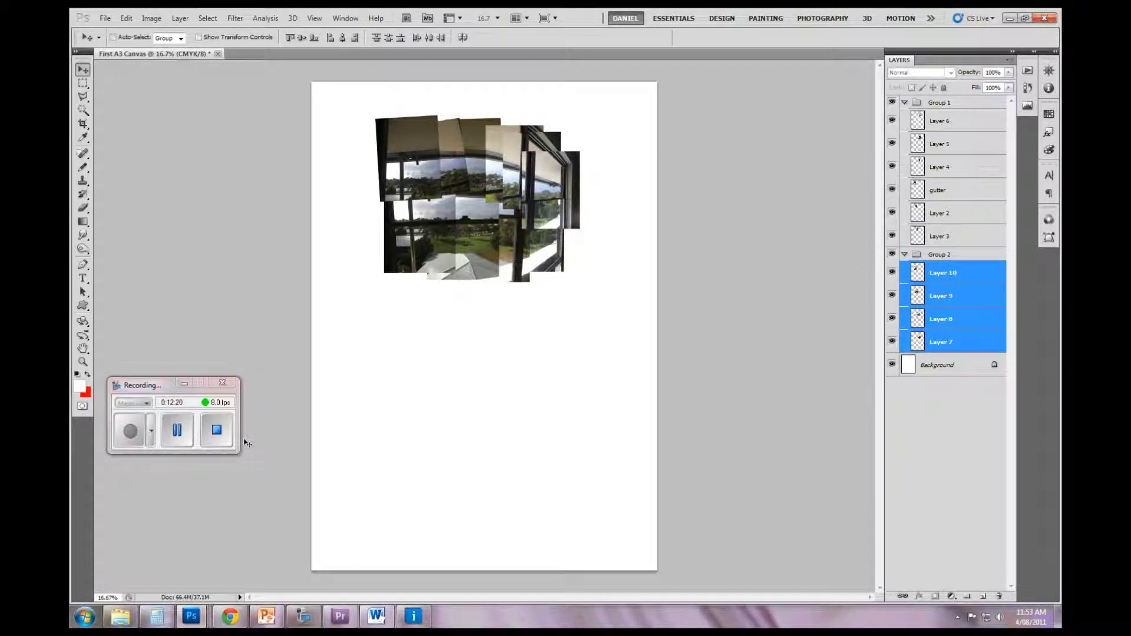
click(223, 446)
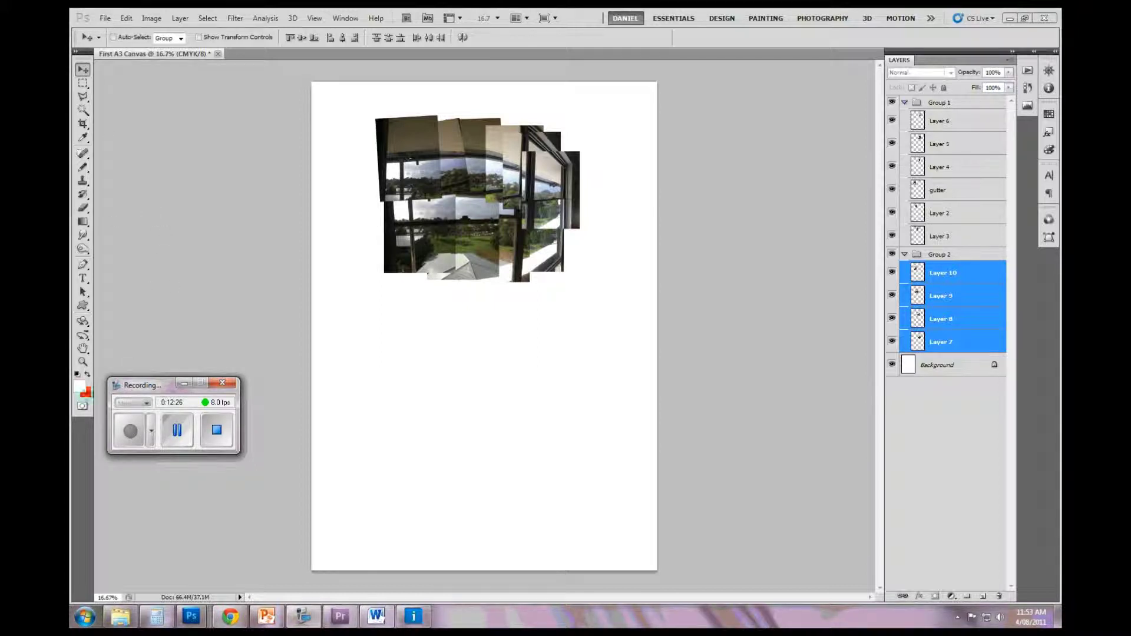
Zoom in twice on the collage with the Zoom tool, then Alt-click to zoom back out to the page.
click(172, 325)
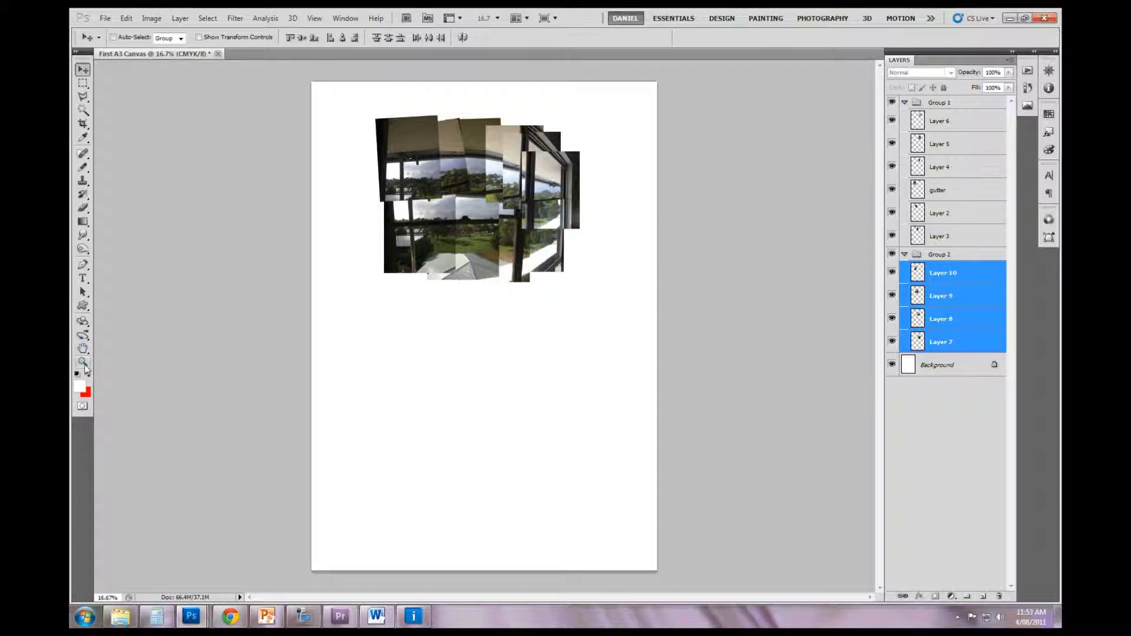
click(84, 366)
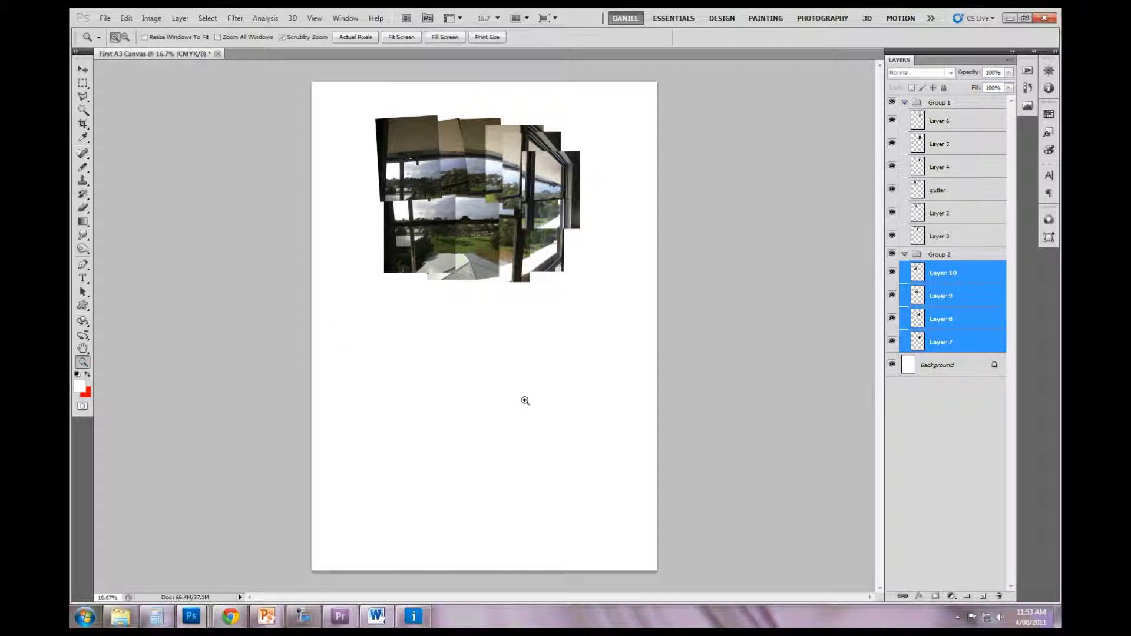
click(472, 172)
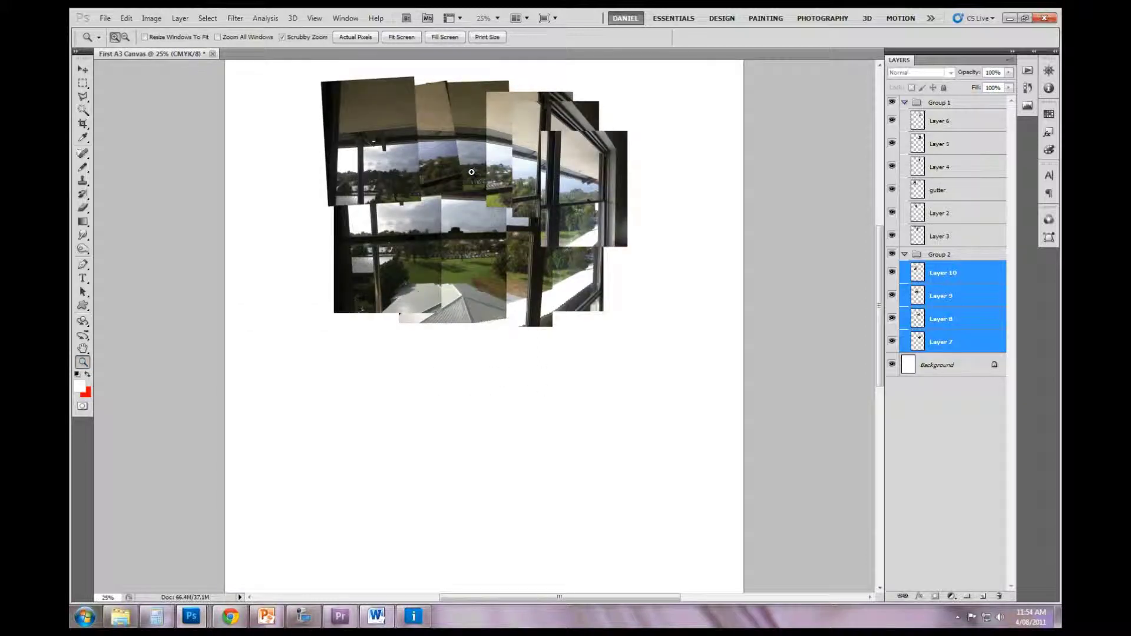
click(471, 172)
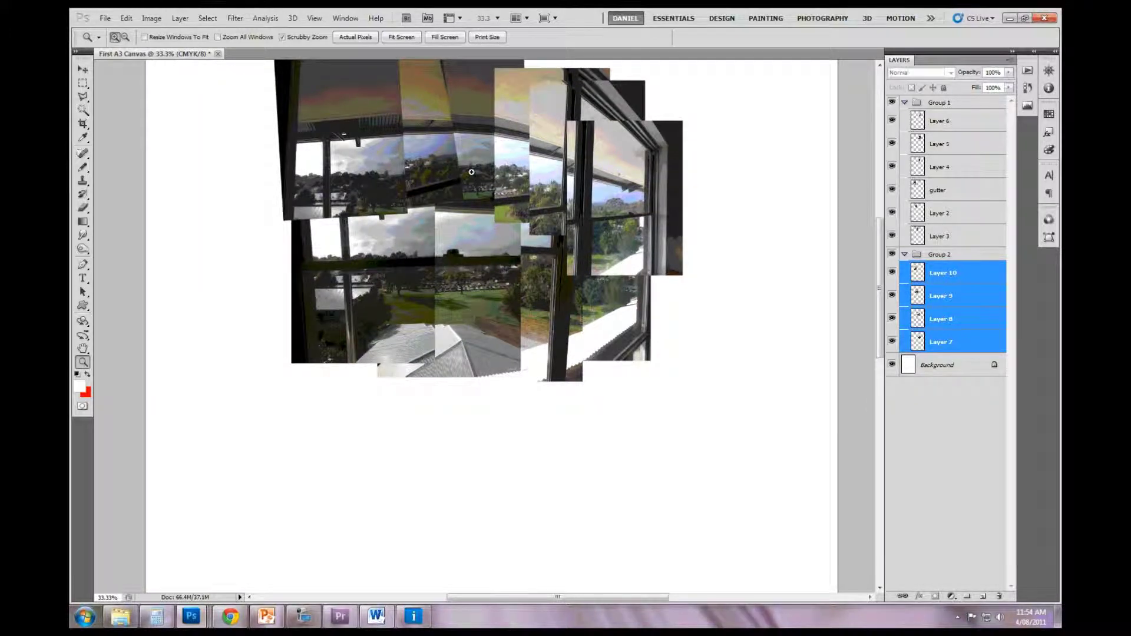
key(alt)
click(449, 464)
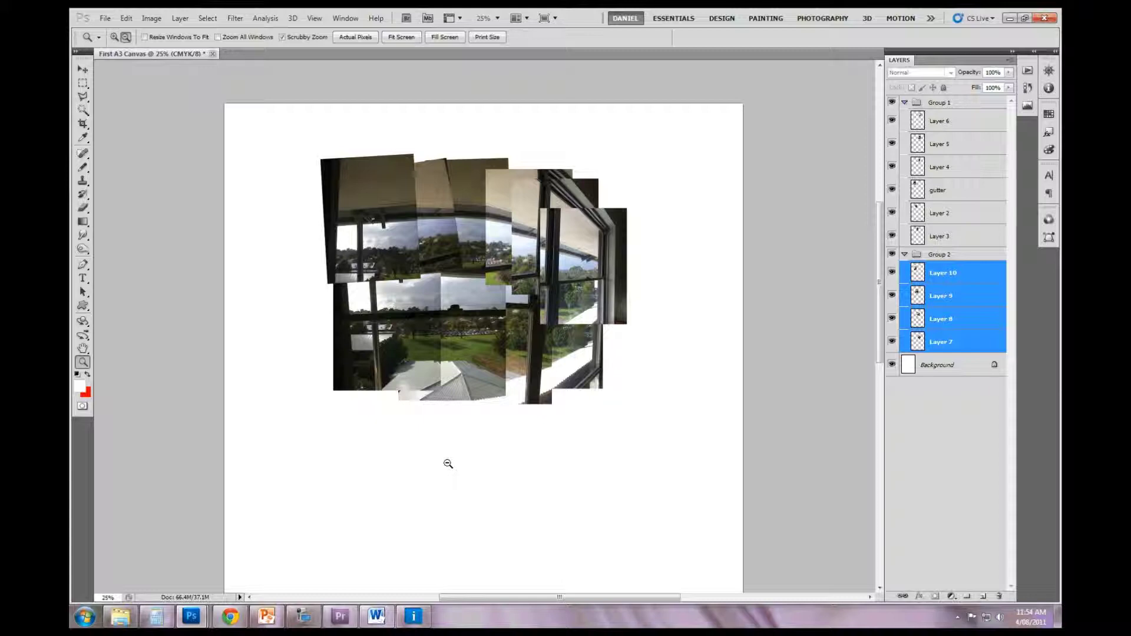
click(448, 461)
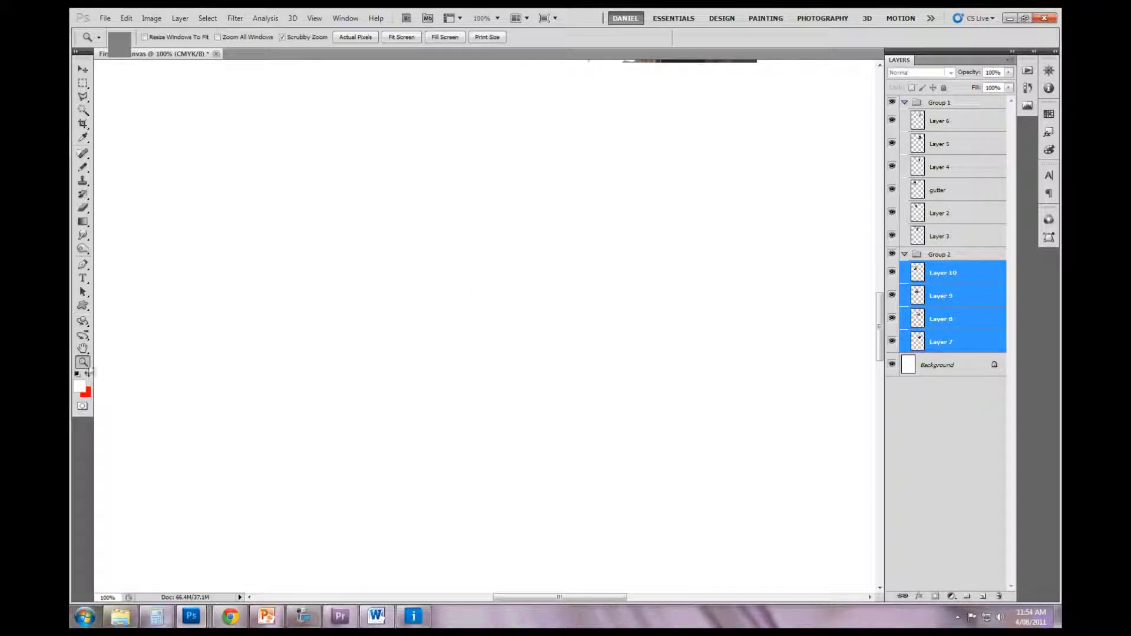
Pan around the collage with the Hand tool, then zoom out and recentre it.
click(83, 348)
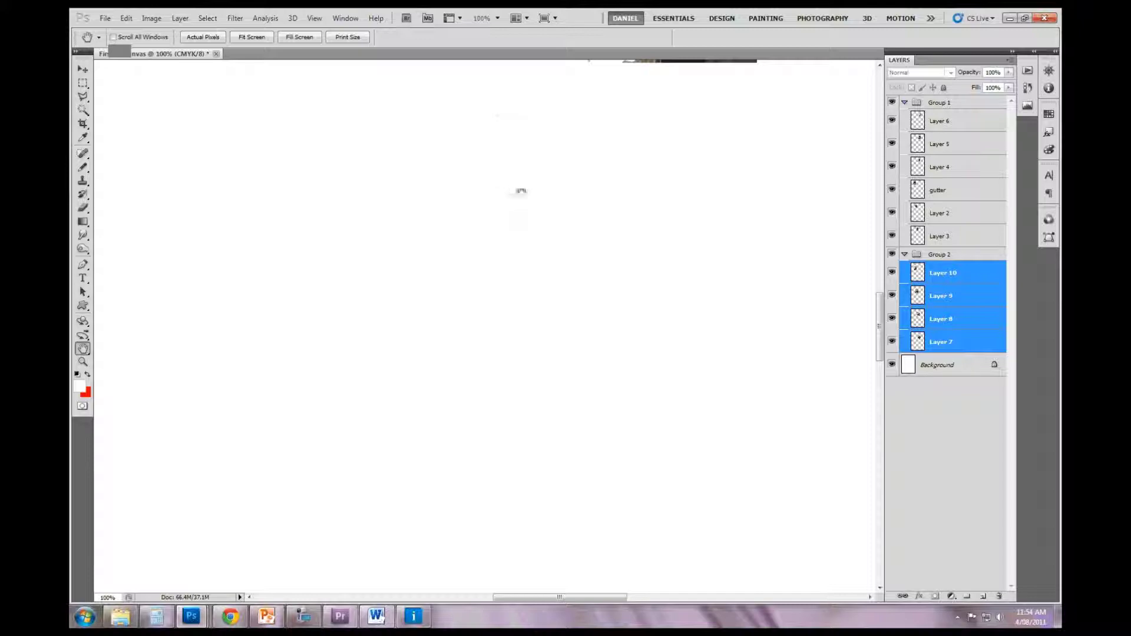
drag(520, 189, 523, 550)
drag(507, 88, 498, 415)
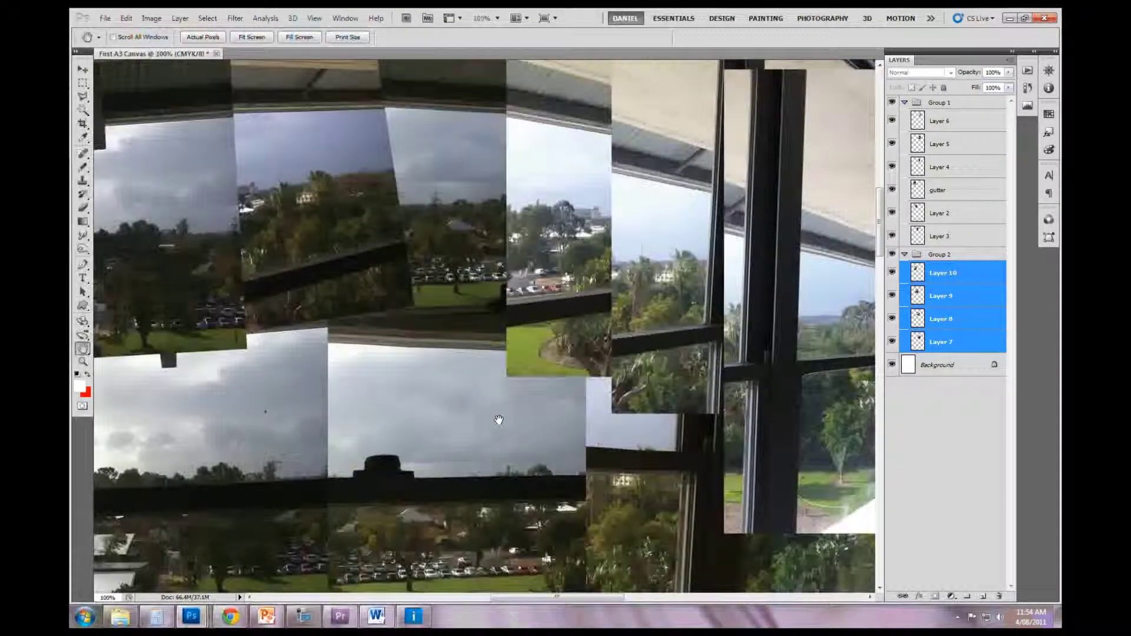
click(83, 70)
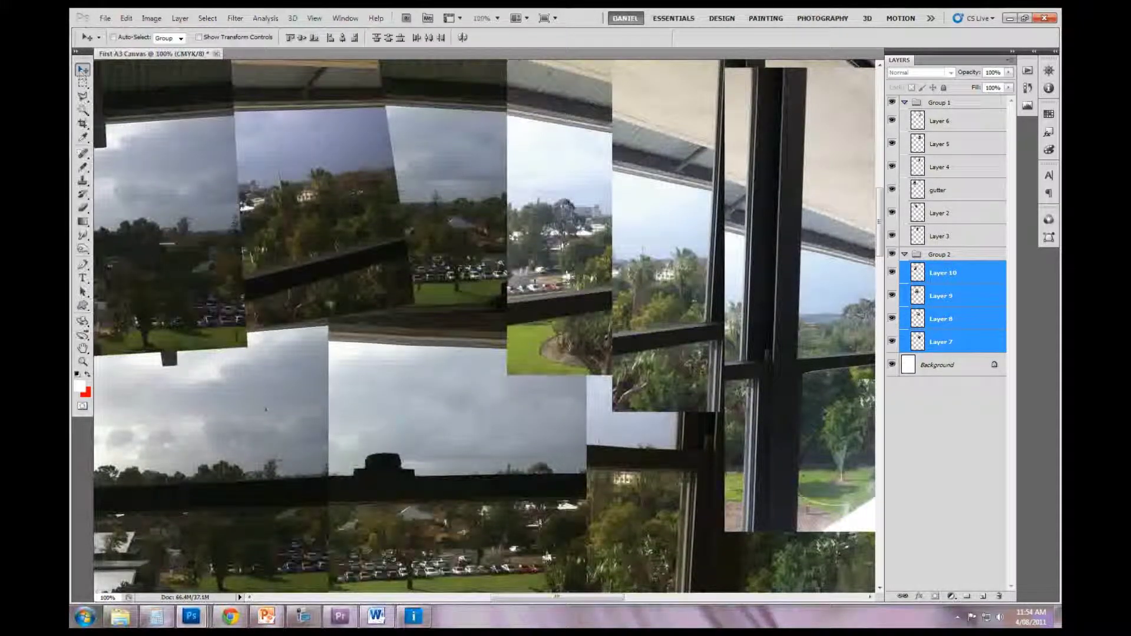
drag(553, 463, 374, 109)
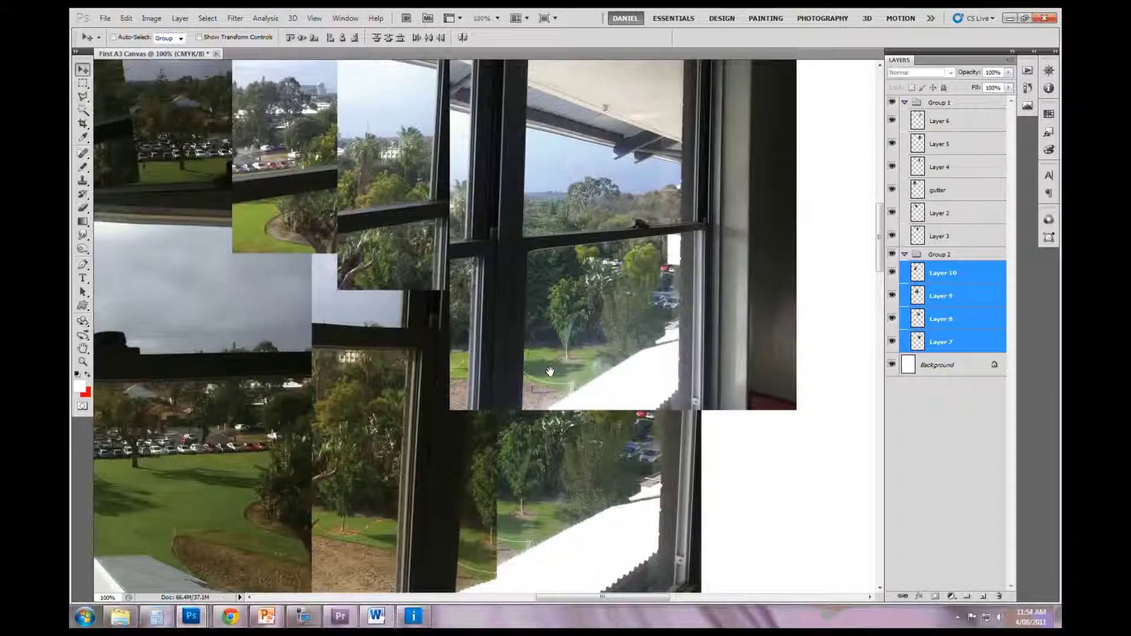
drag(530, 377, 507, 308)
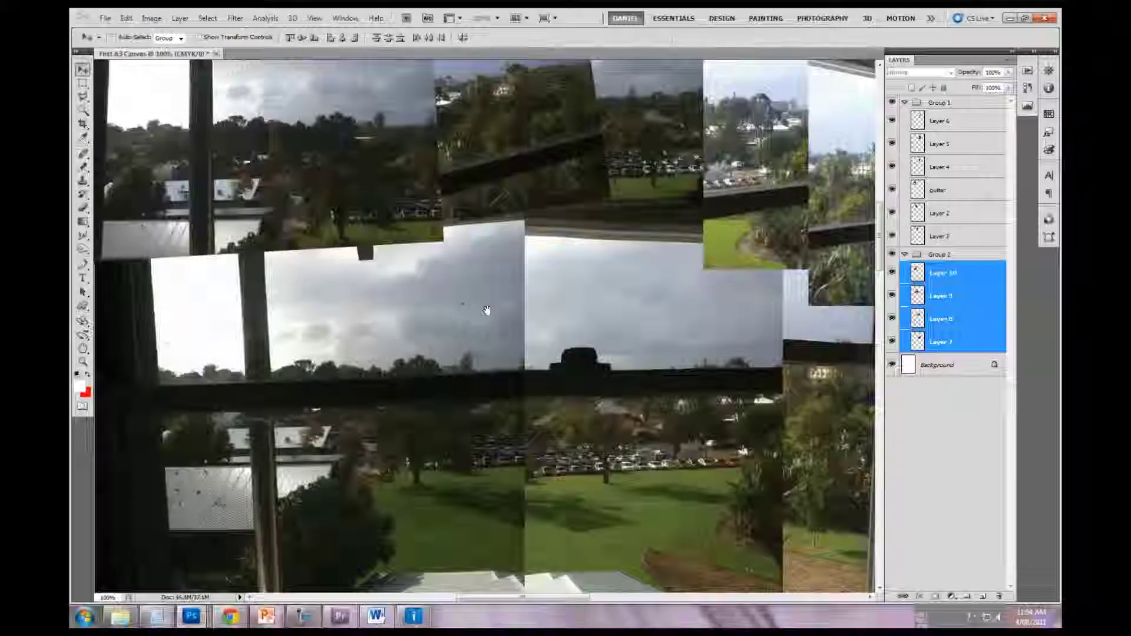
key(ctrl+minus)
key(ctrl+minus)
key(ctrl+minus)
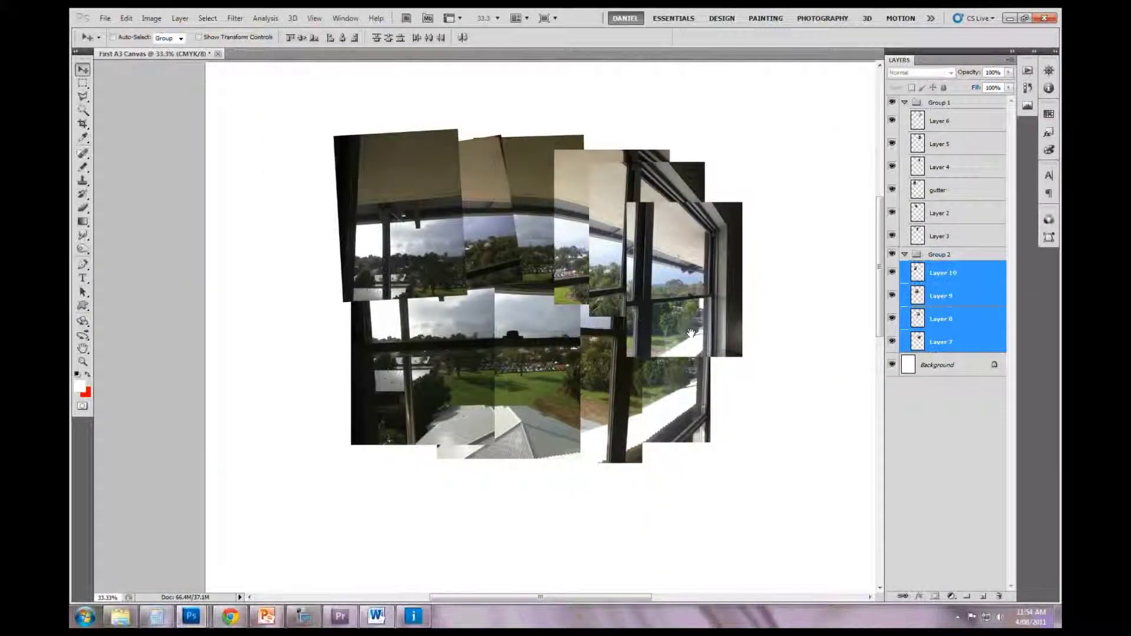
drag(691, 334, 616, 346)
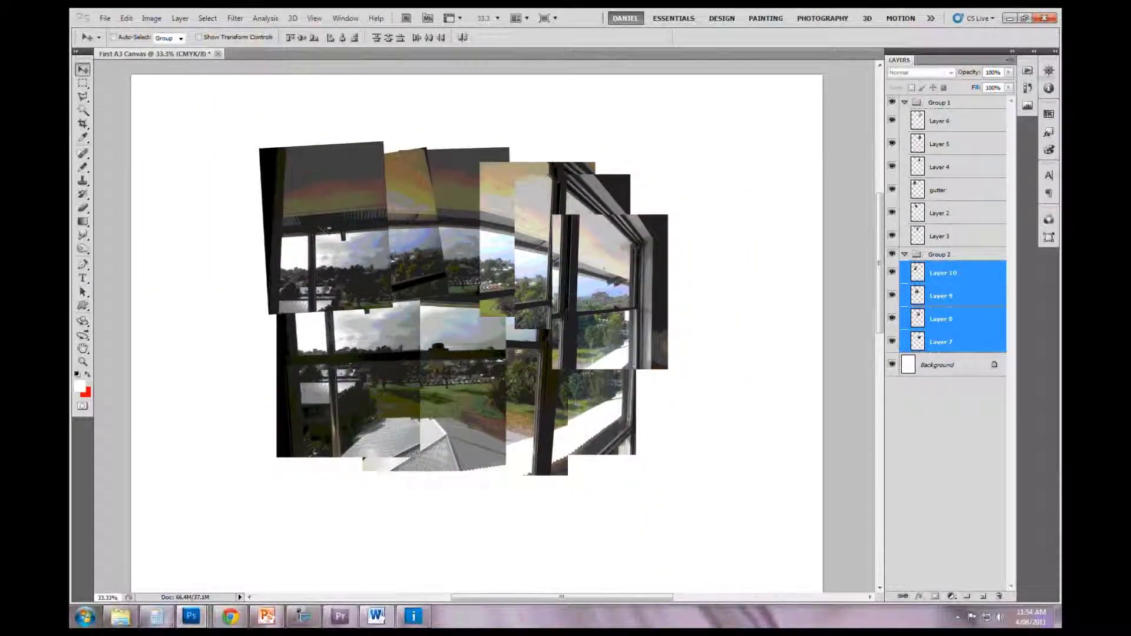
Use the Navigator panel to zoom around the collage, ending at a 100% close-up view.
click(1055, 51)
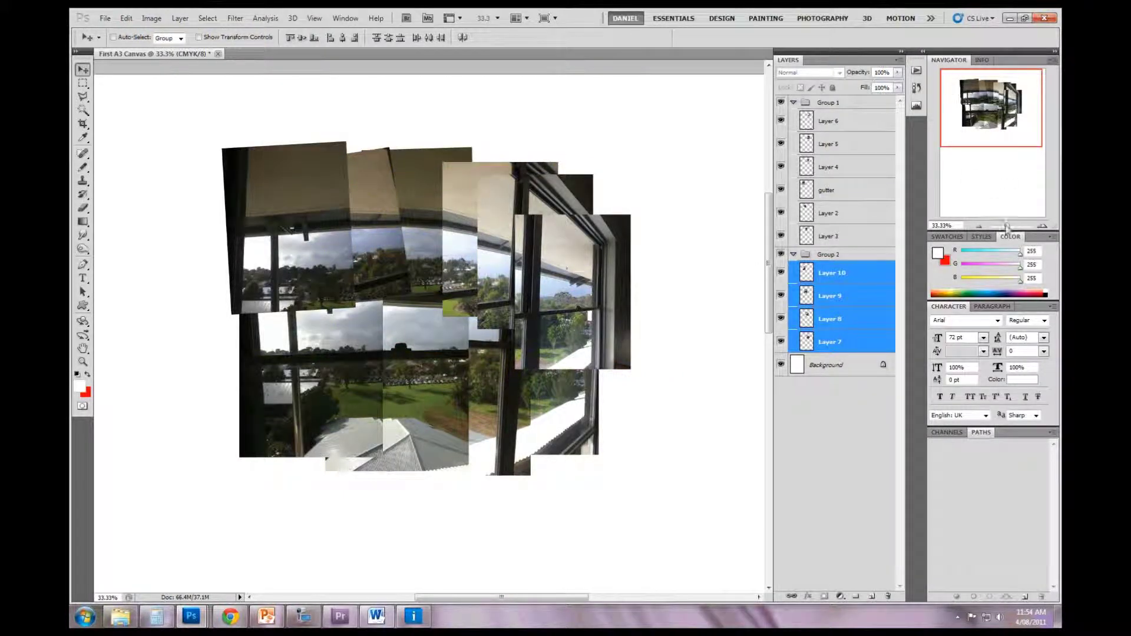
drag(1008, 225, 1011, 227)
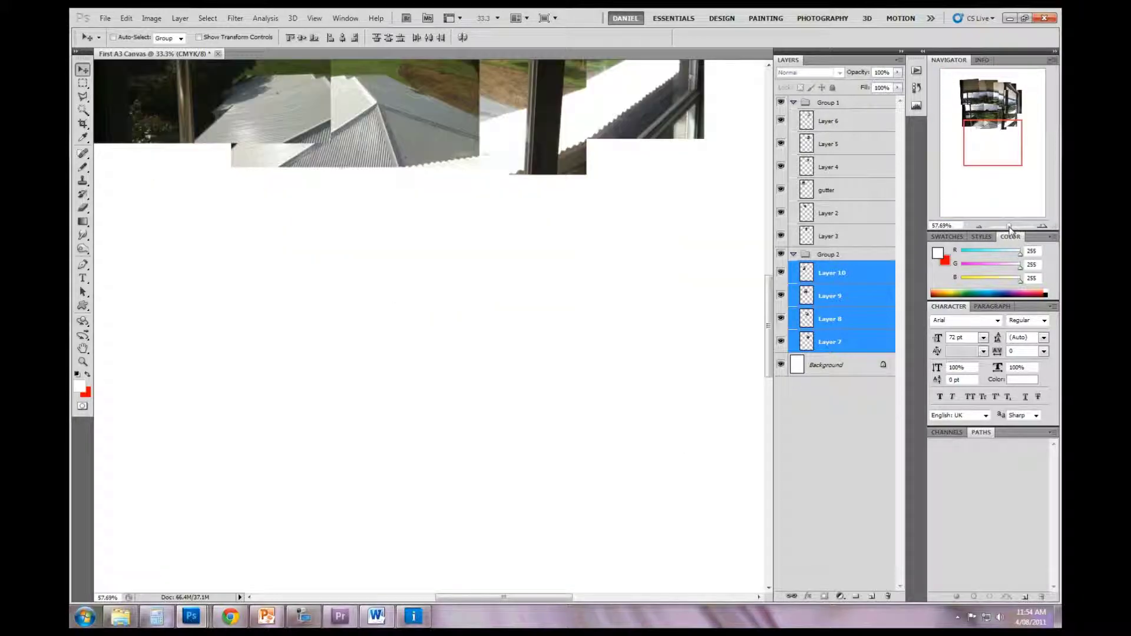
drag(1004, 143, 999, 115)
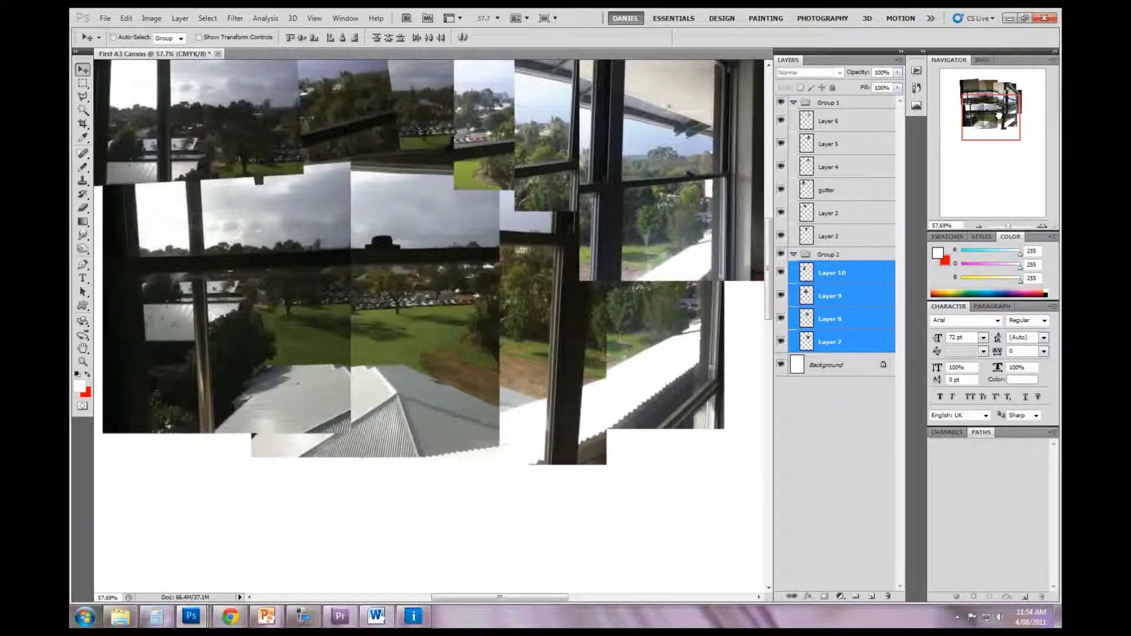
drag(1008, 226, 1011, 228)
mouse_move(1010, 129)
mouse_down()
mouse_move(1034, 121)
mouse_move(1010, 131)
mouse_up()
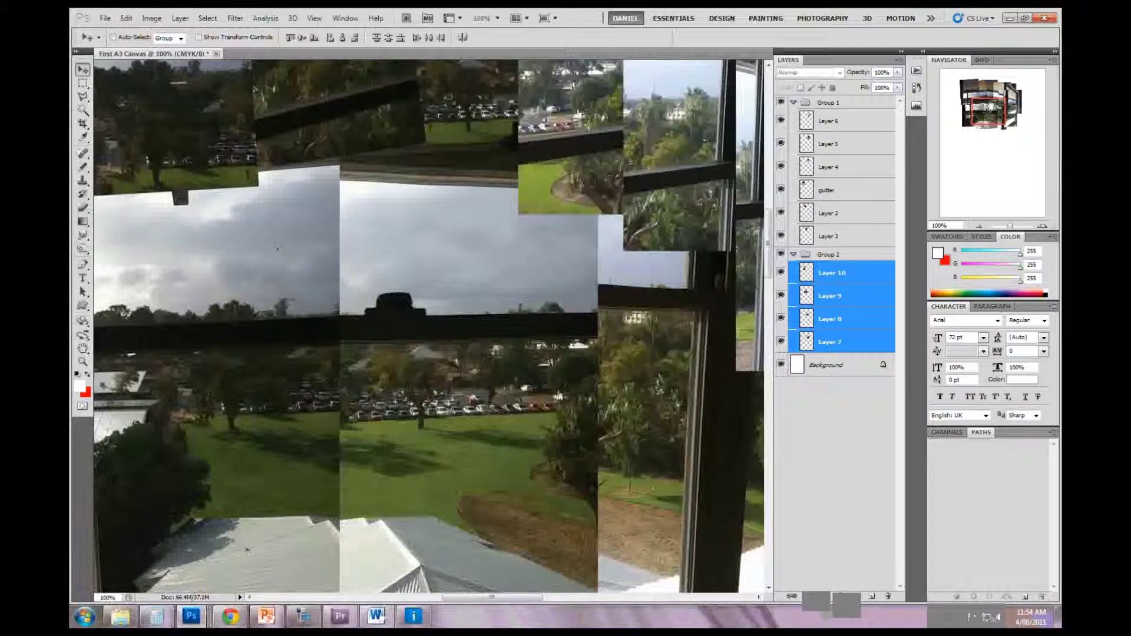
double_click(960, 52)
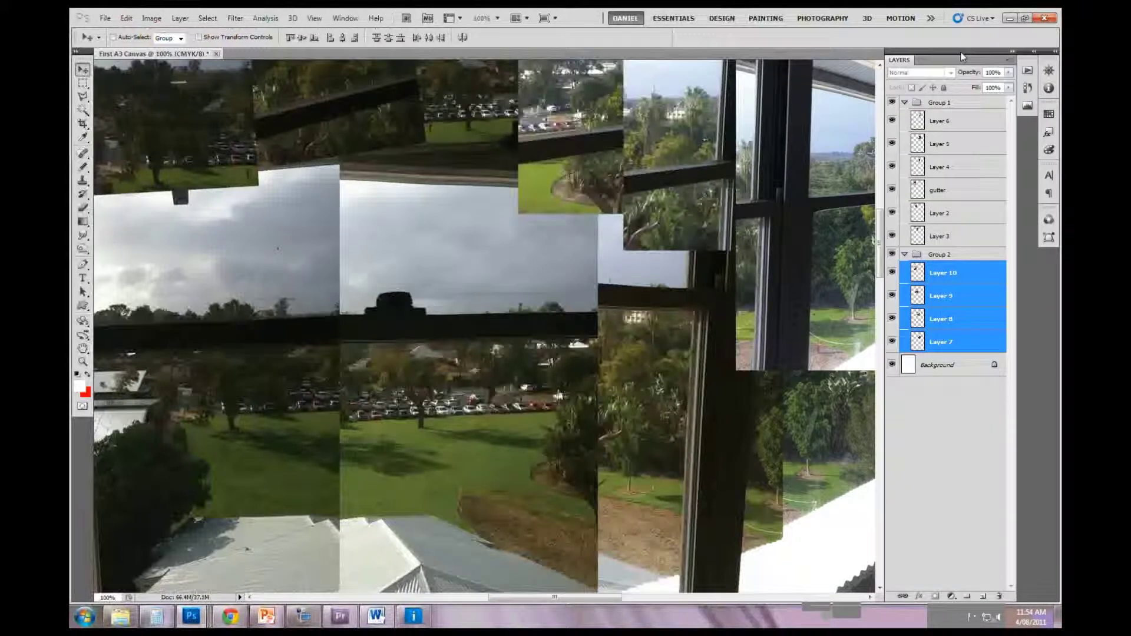
click(302, 619)
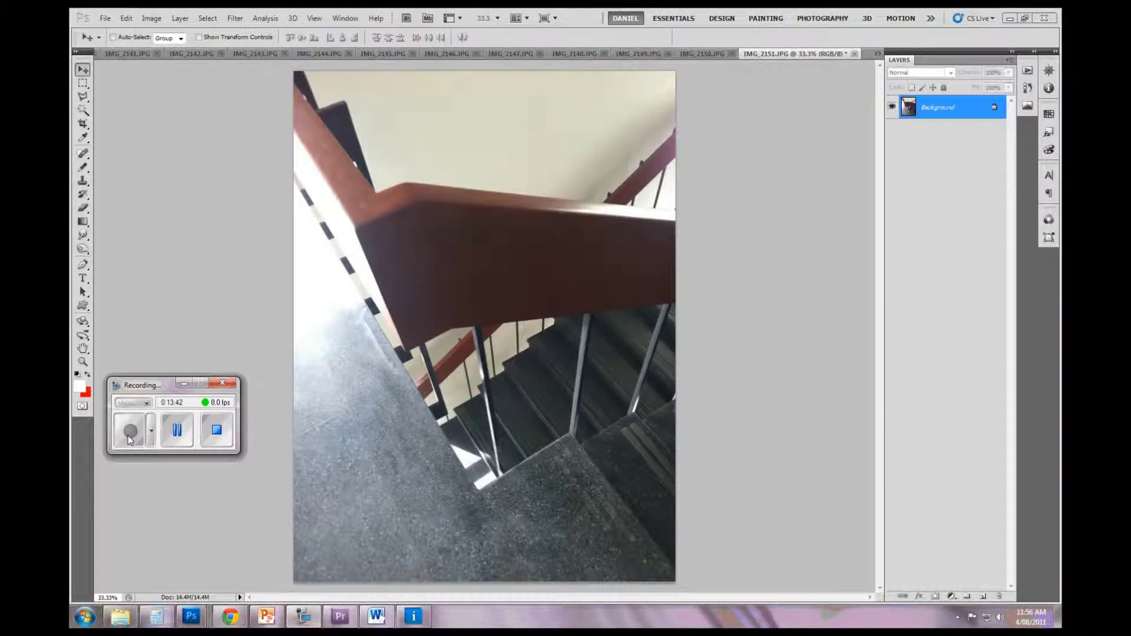
Cancel the File > Open dialog, then switch back to First A3 Canvas from the Window menu.
click(105, 17)
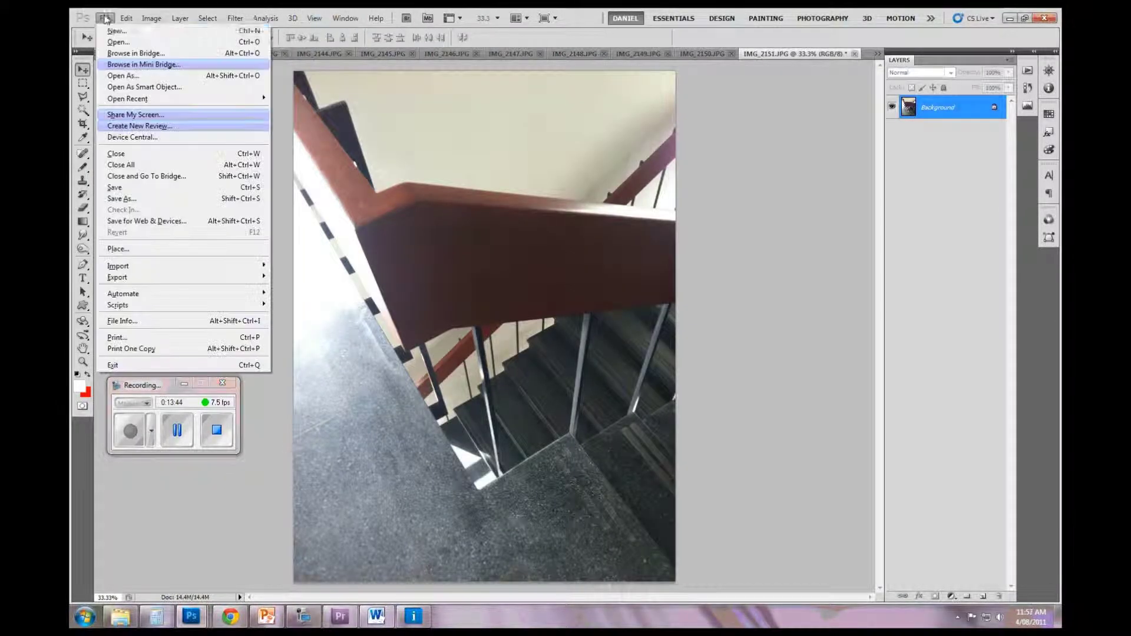
click(119, 43)
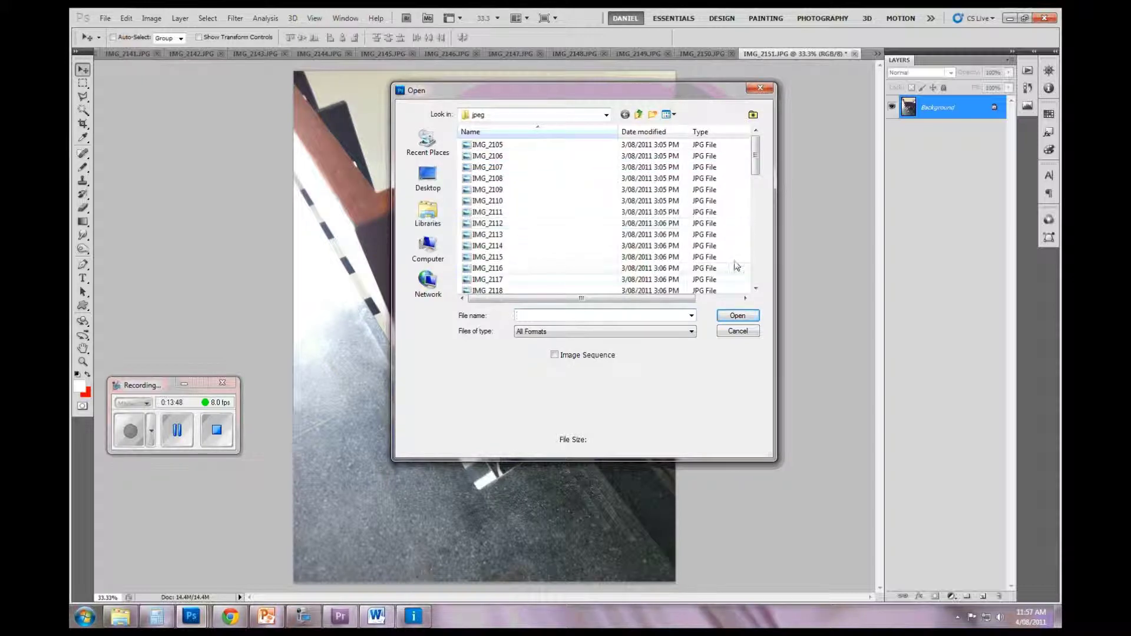
click(754, 331)
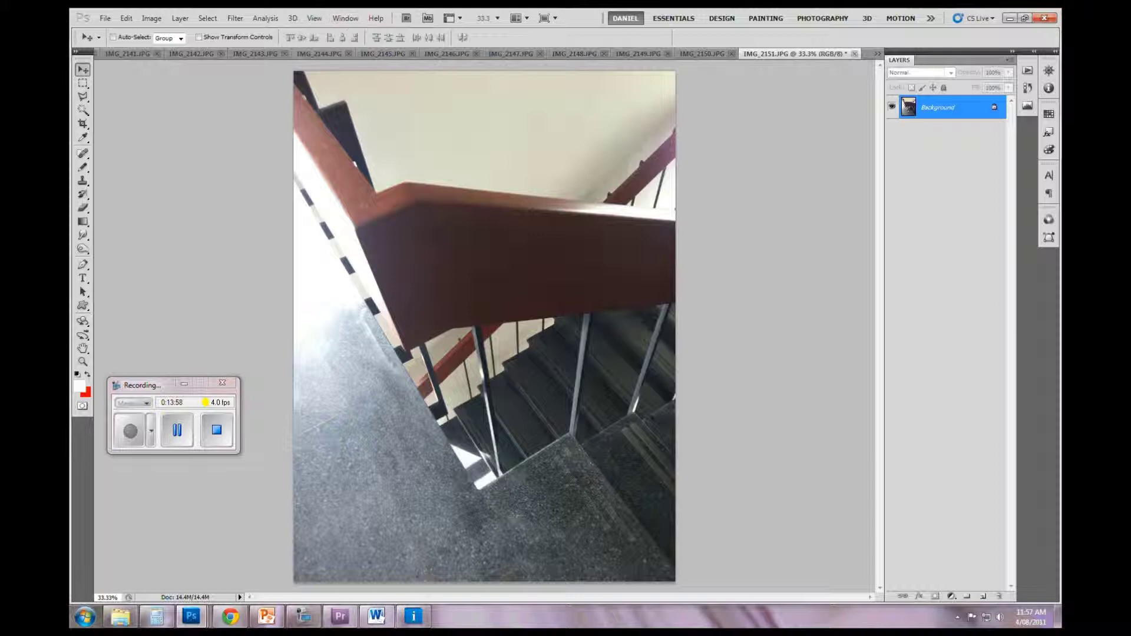
click(346, 19)
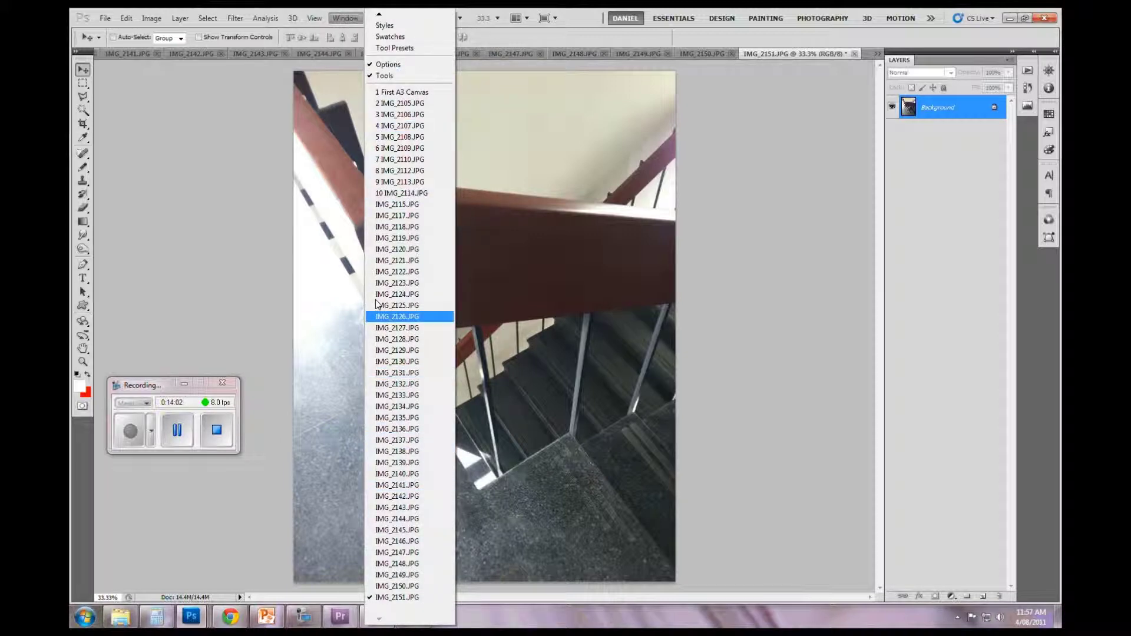
click(383, 92)
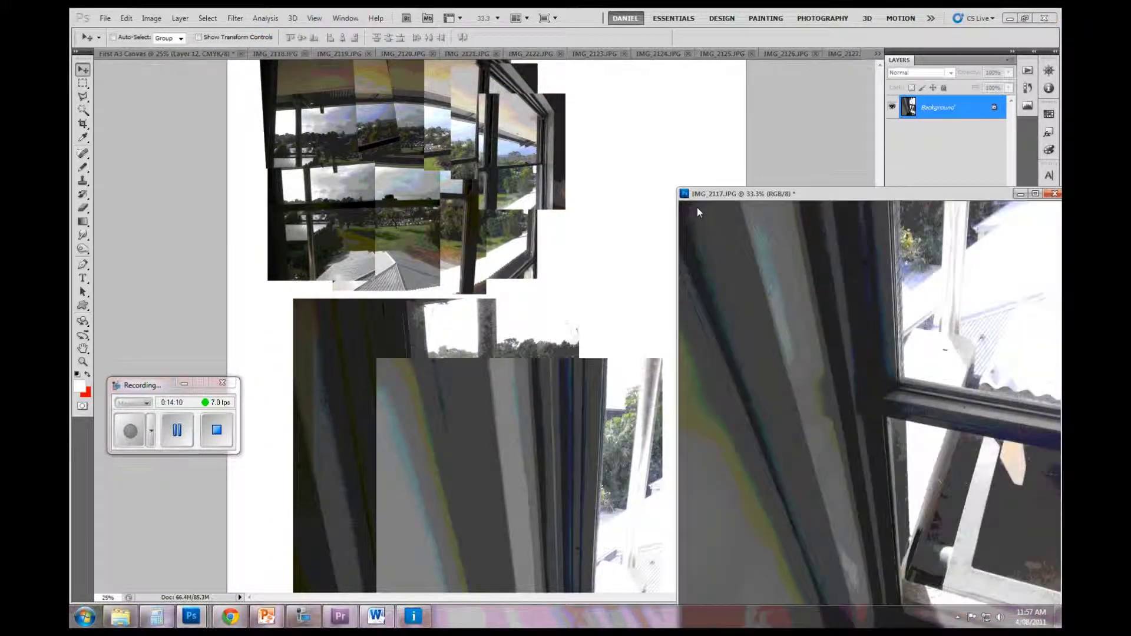
Copy the IMG_2117 and IMG_2118 photos onto the A3 canvas as new layers and close their windows.
drag(805, 322, 565, 397)
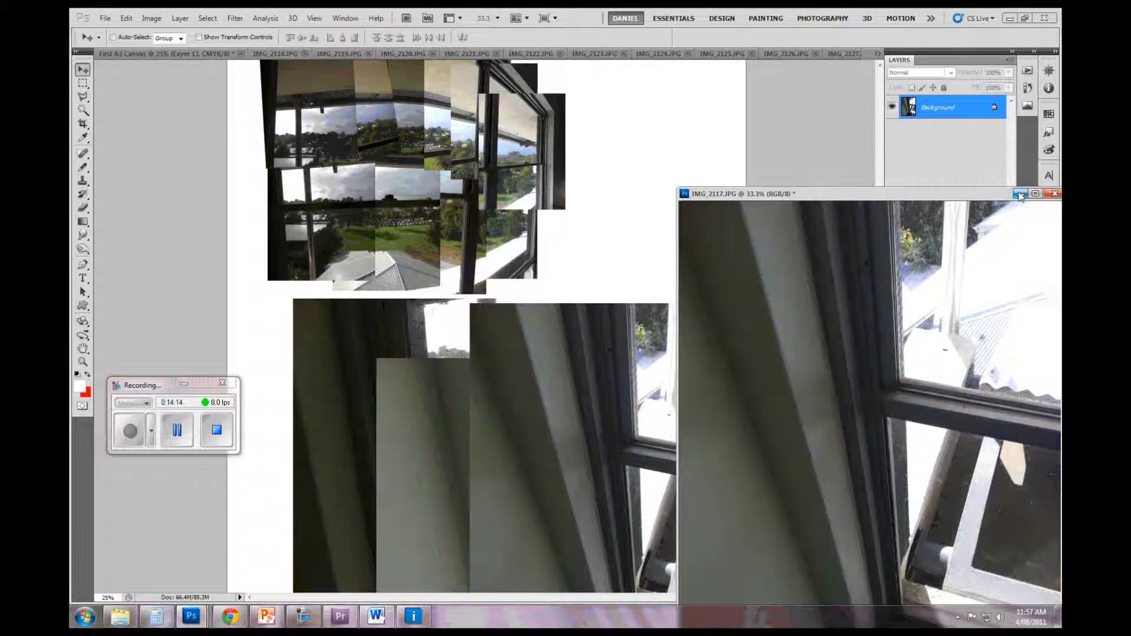
click(1055, 194)
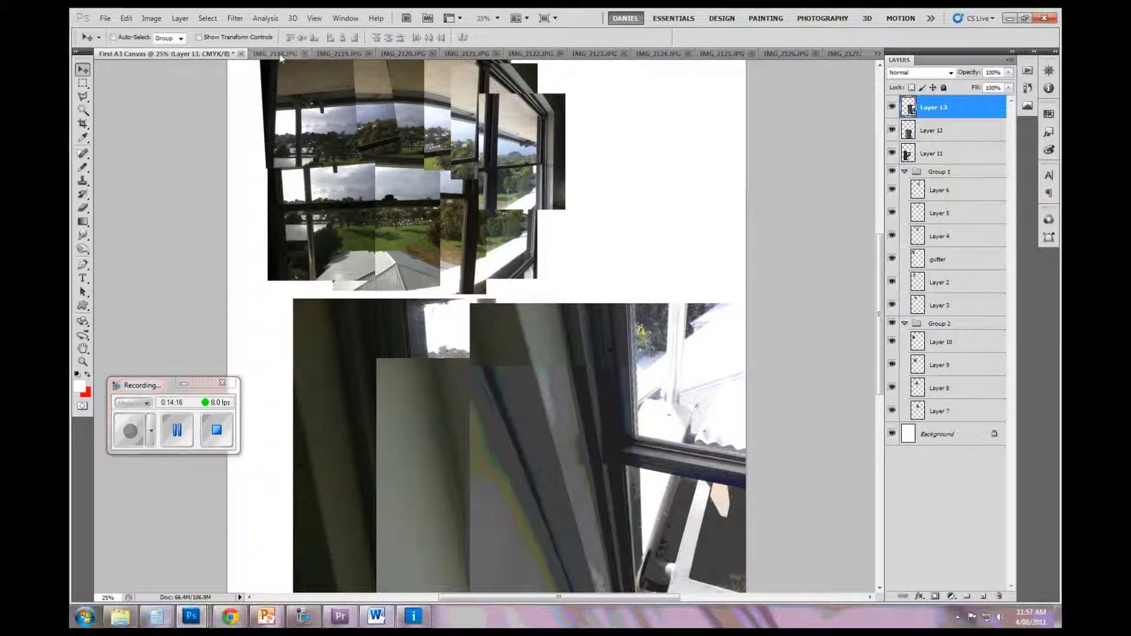
drag(275, 53, 732, 216)
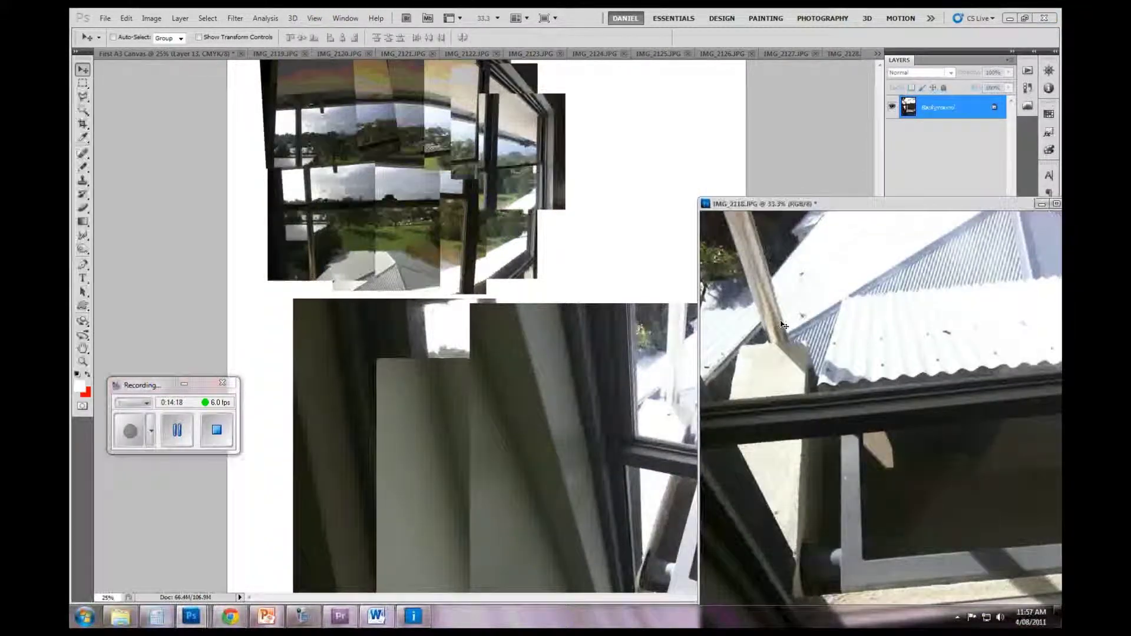
drag(783, 324, 630, 341)
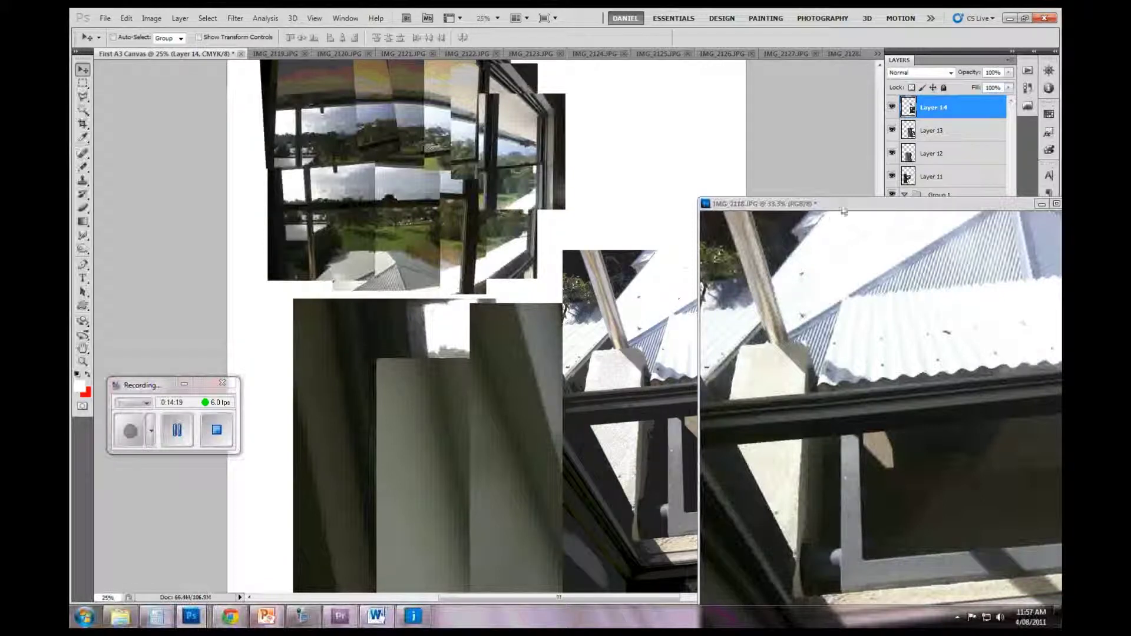
click(720, 202)
key(ctrl+w)
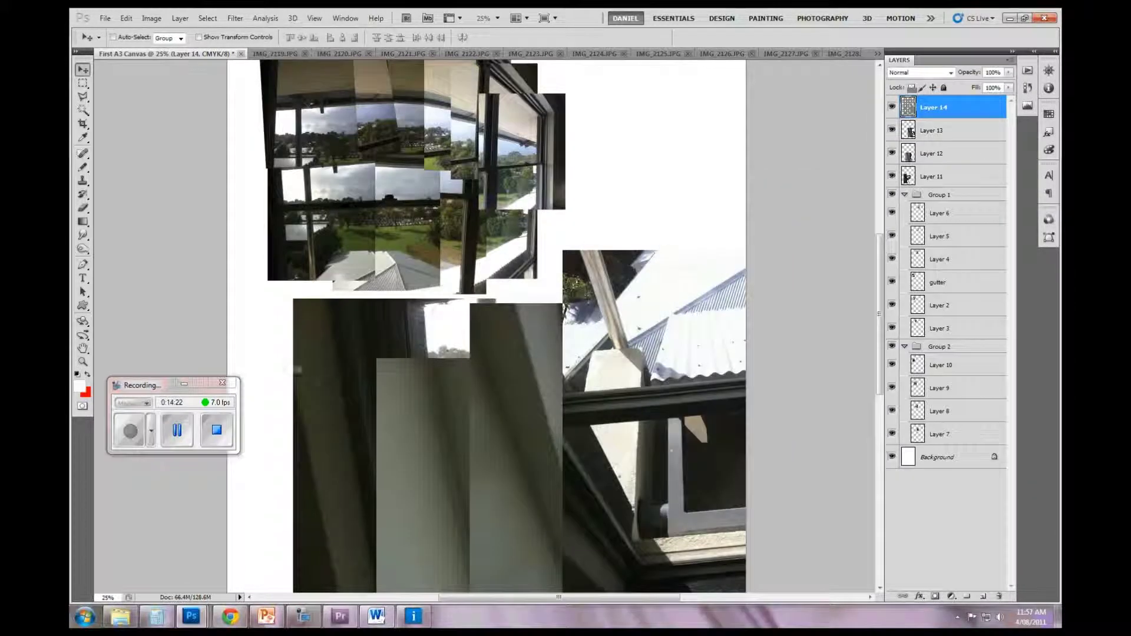
Select Layers 11 through 15 together.
click(189, 439)
click(132, 441)
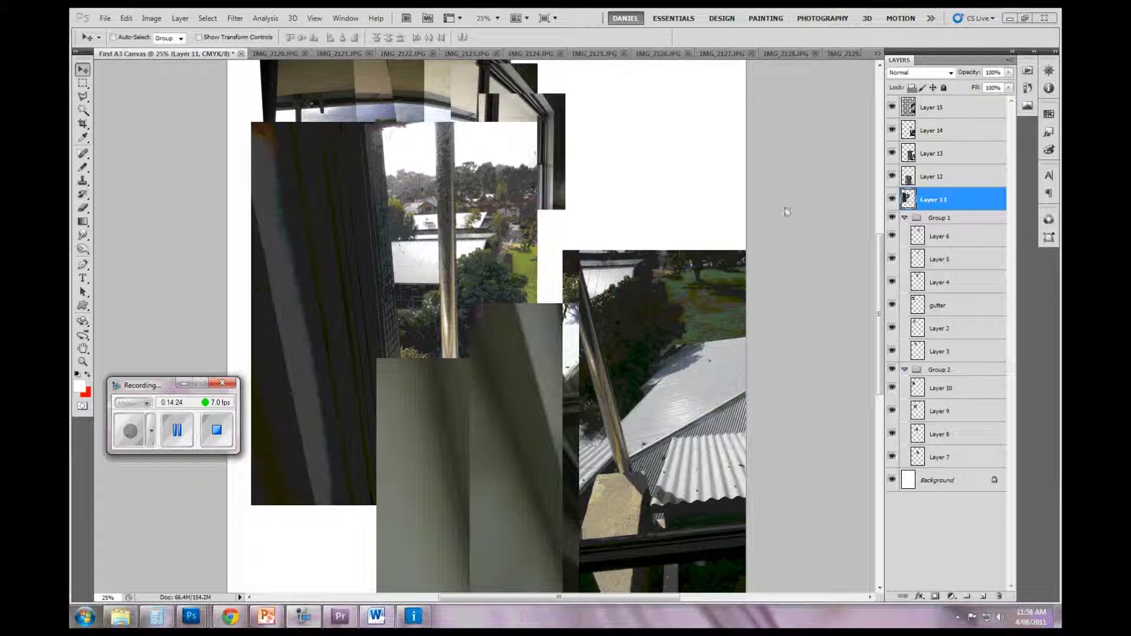
shift+click(969, 110)
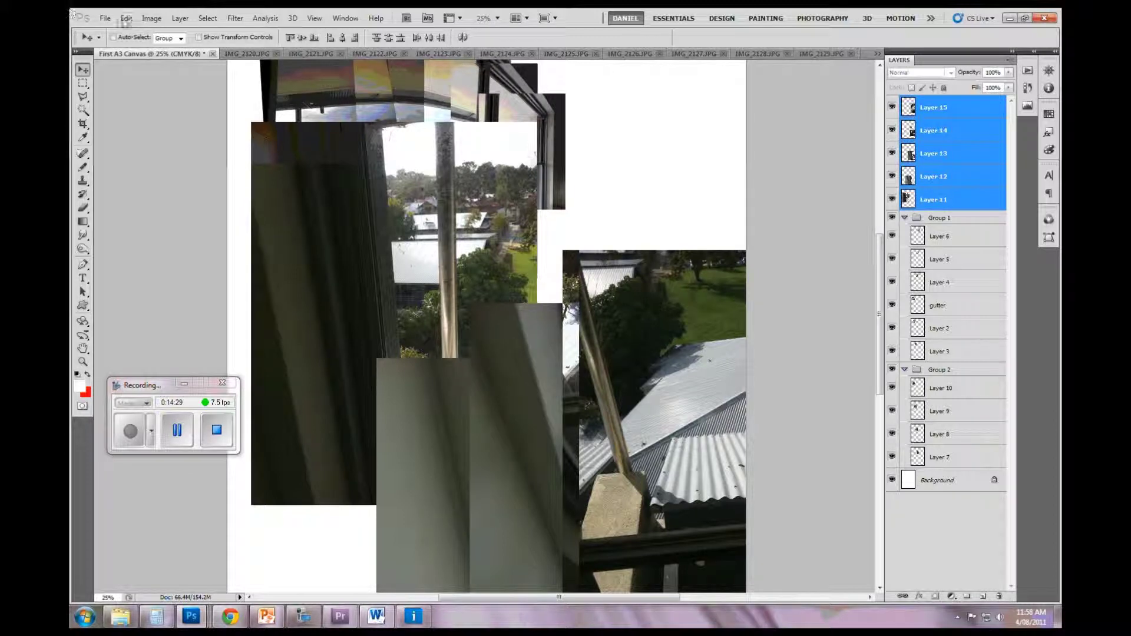
Free Transform Layers 11–15 to 37.10% scale and move them beneath the top collage.
click(134, 20)
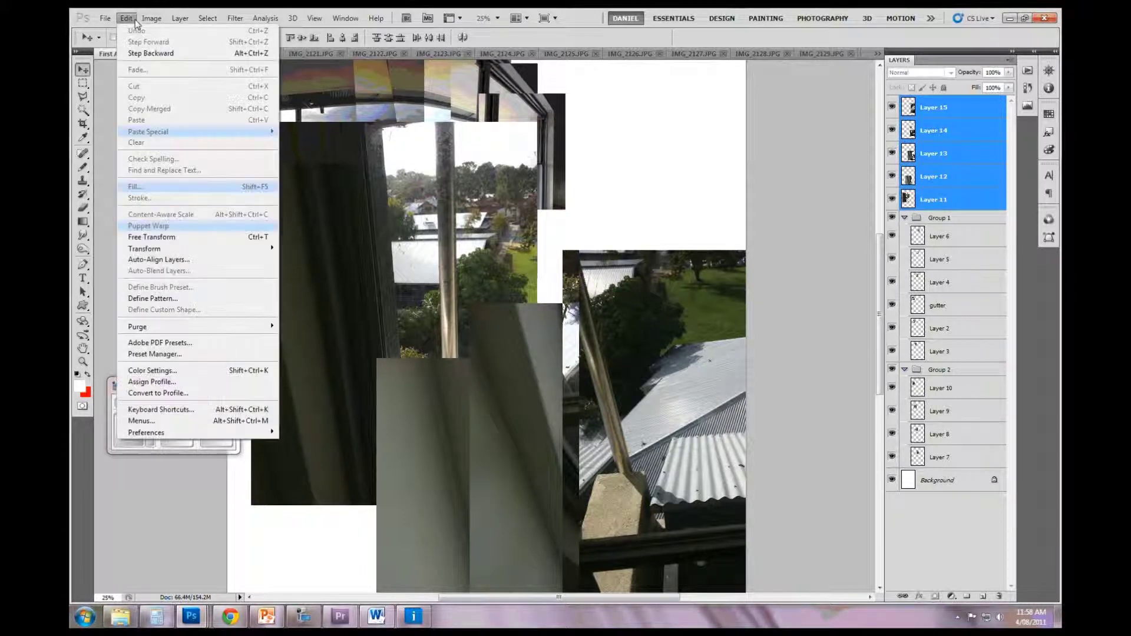
click(154, 238)
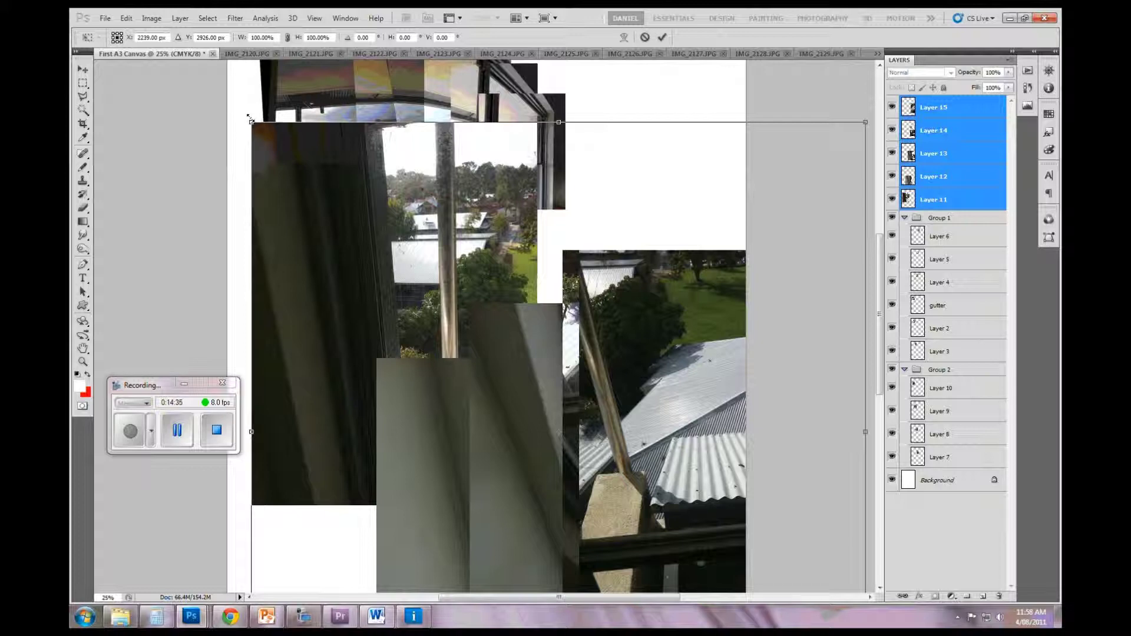
drag(251, 120, 667, 325)
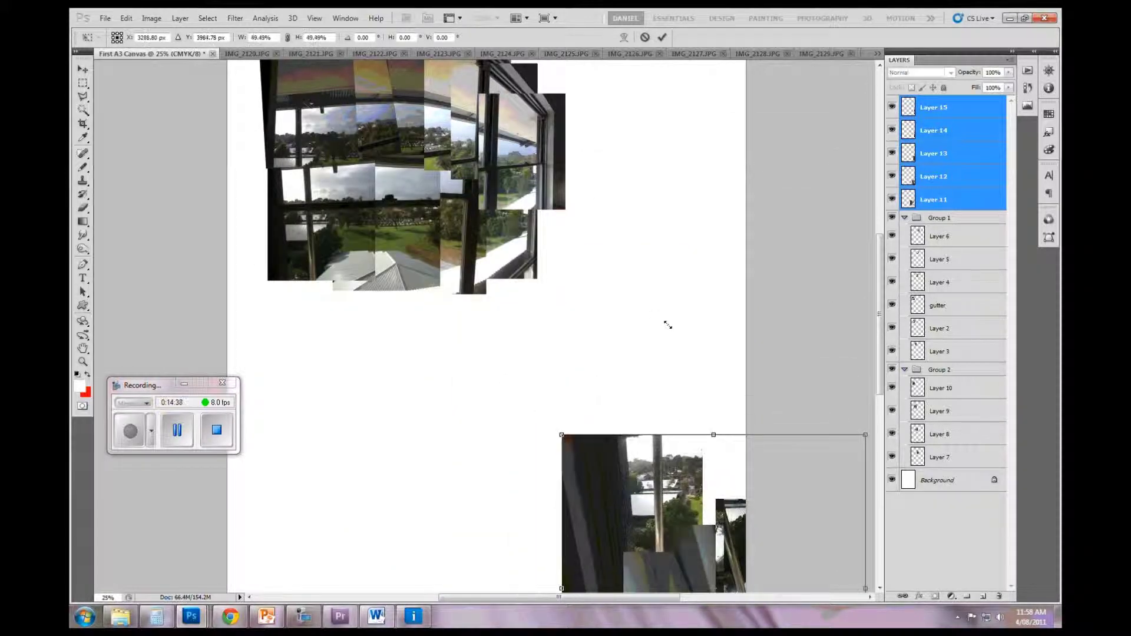
drag(650, 471, 420, 224)
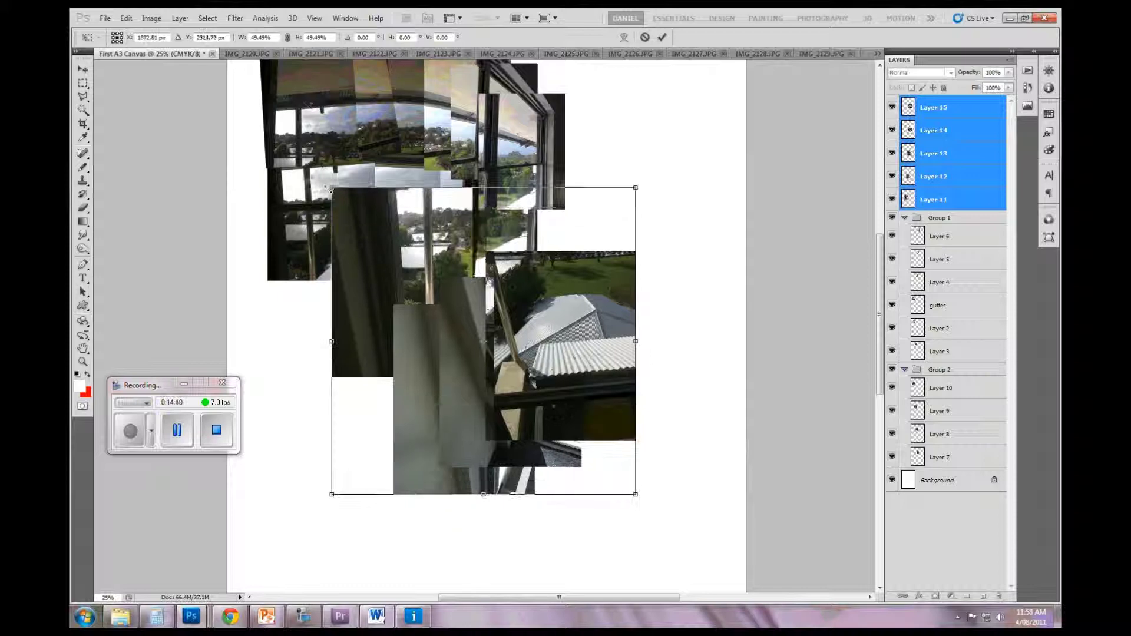
drag(332, 188, 435, 240)
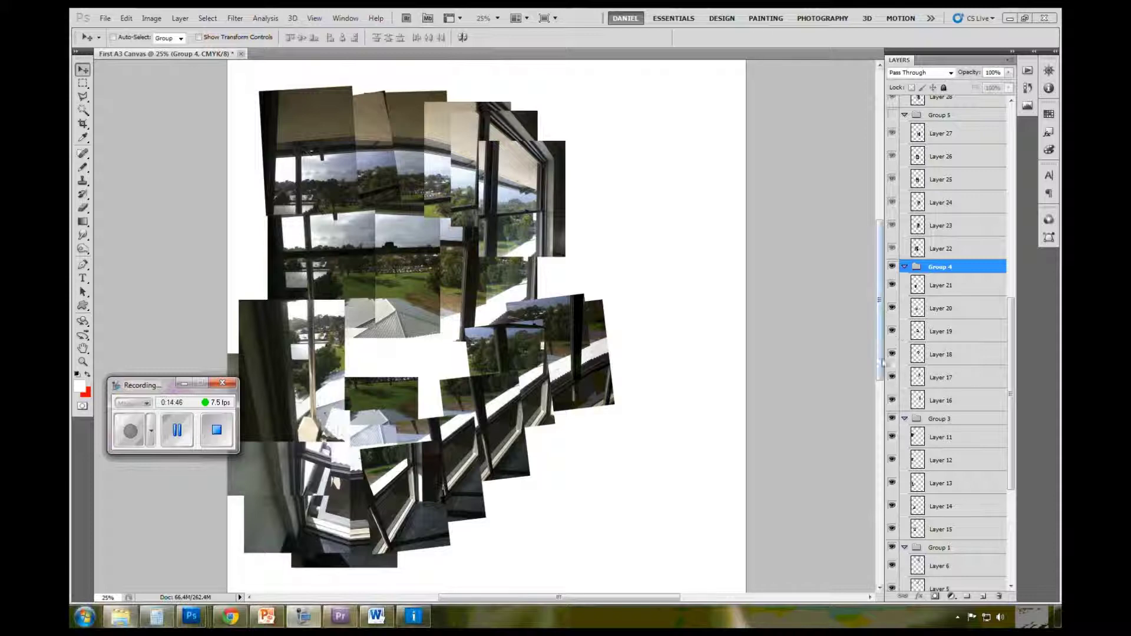
Rotate Group 4's balcony photos to -2.75° with Free Transform.
click(936, 420)
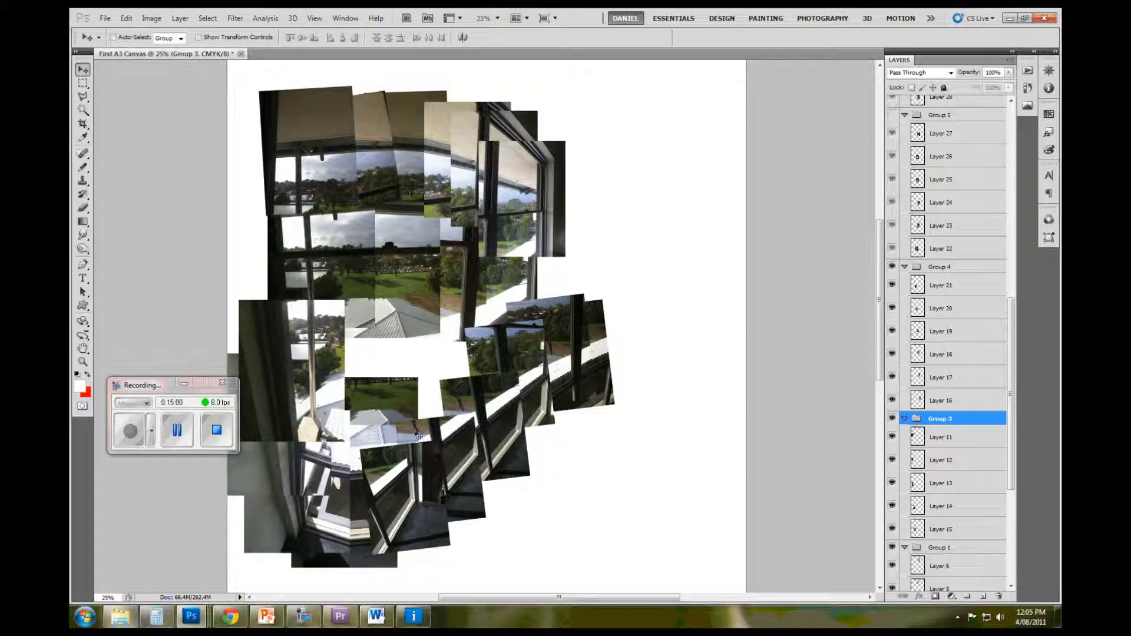
click(958, 266)
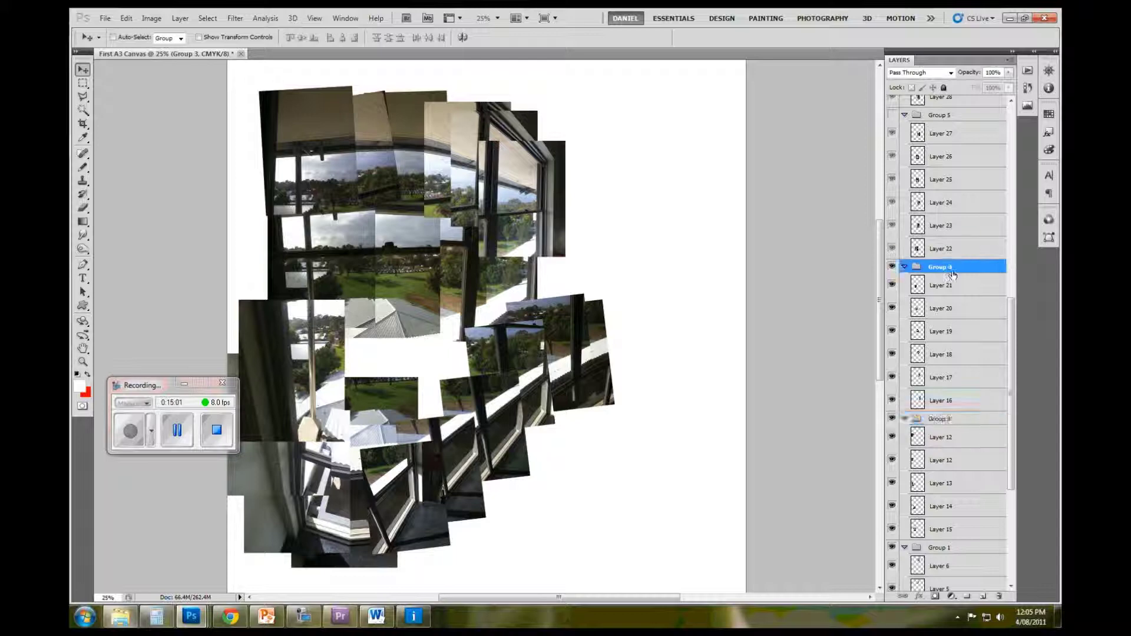
click(892, 266)
click(892, 267)
key(ctrl+t)
drag(638, 281, 628, 272)
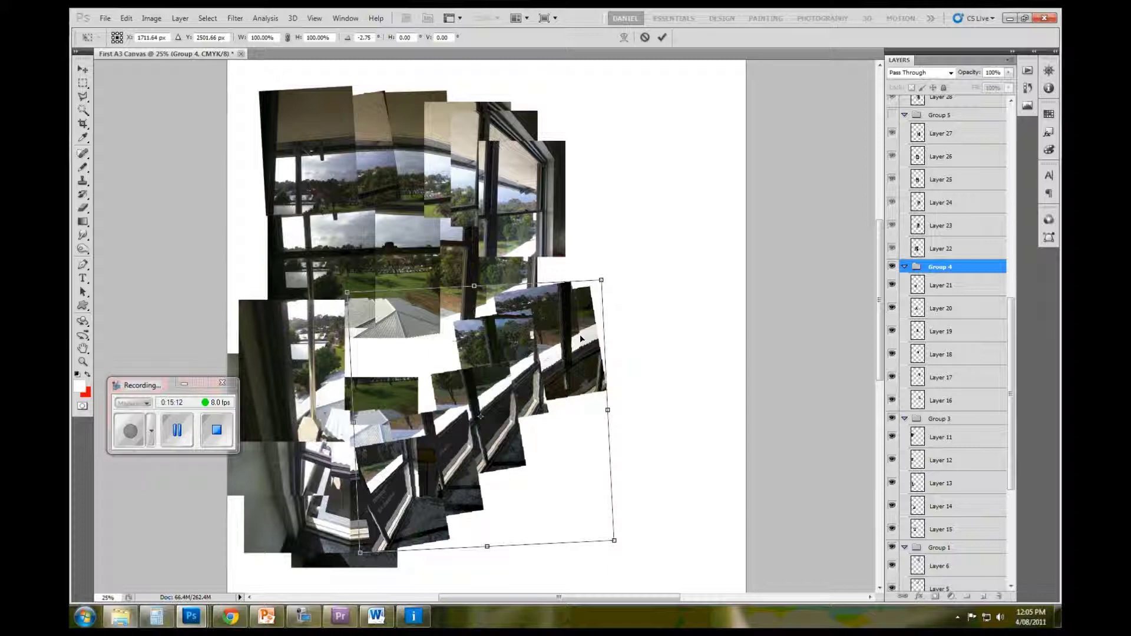
key(Return)
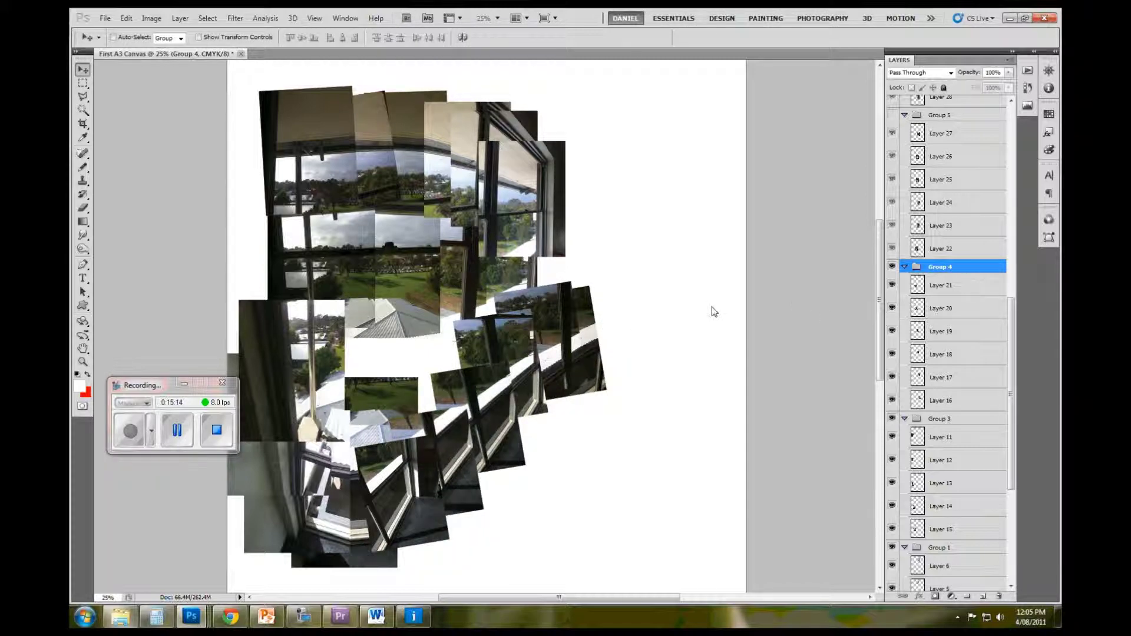
Nudge the Layer 21, 16 and 17 photos into better alignment.
click(985, 288)
drag(607, 334, 512, 352)
click(978, 402)
click(978, 390)
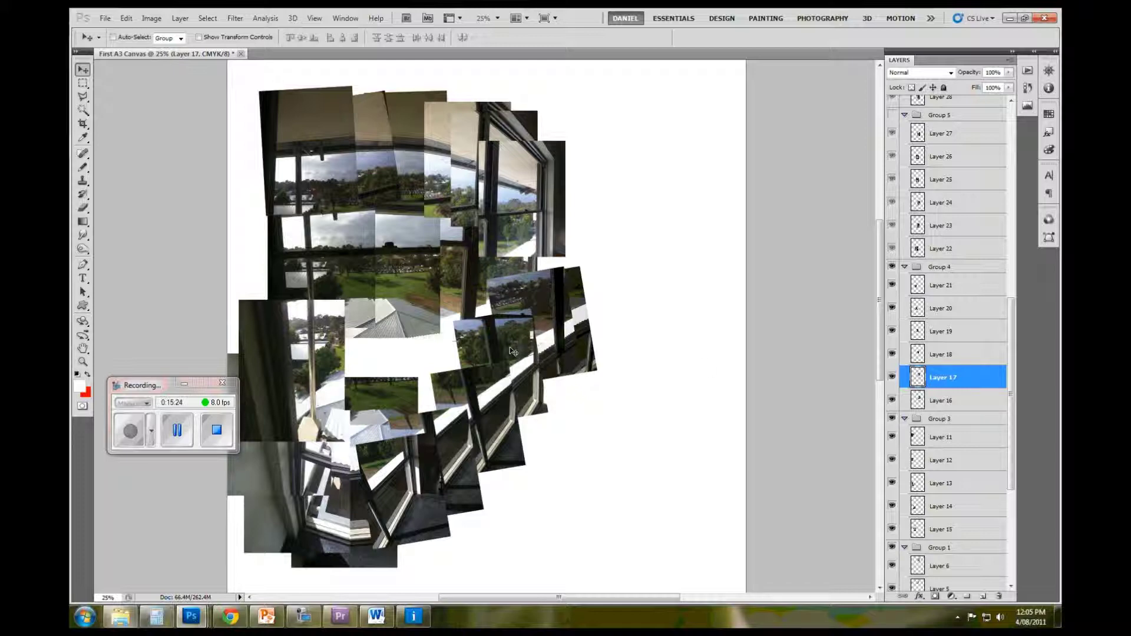
click(954, 270)
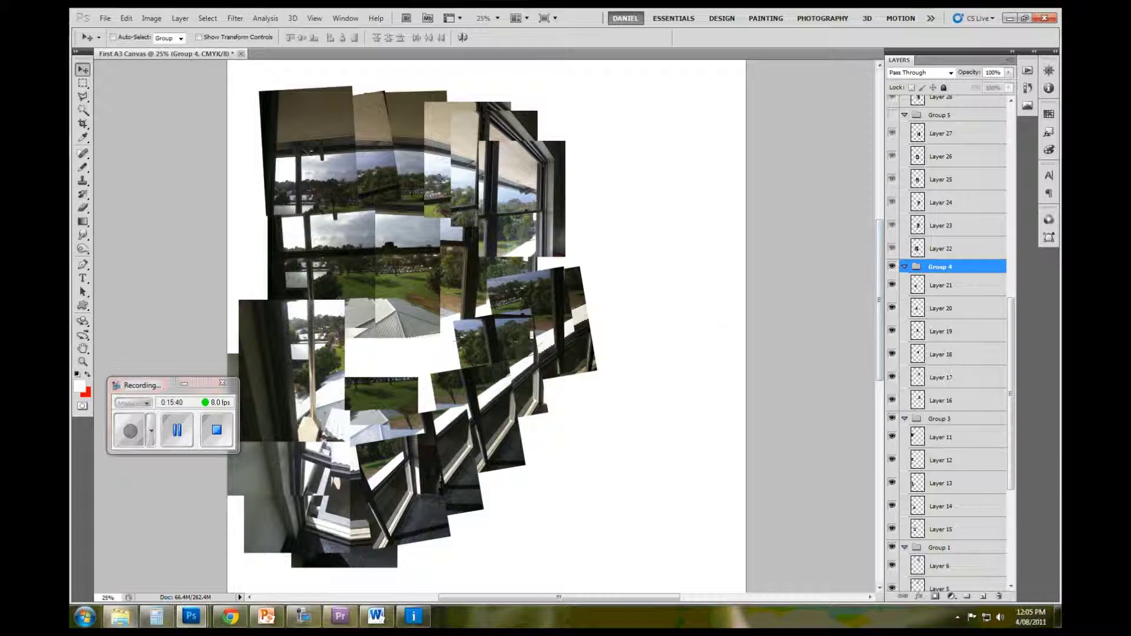
Select all layers from the top down to Group 2 and Free Transform them to 75.65%.
scroll(541, 315, down, 3)
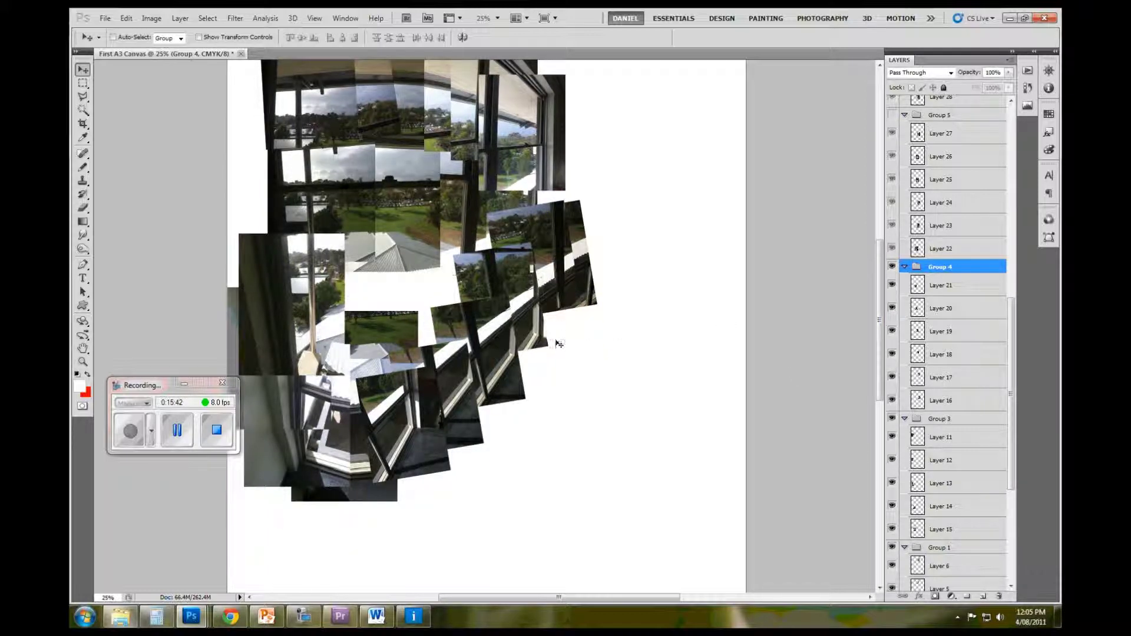
key(ctrl+minus)
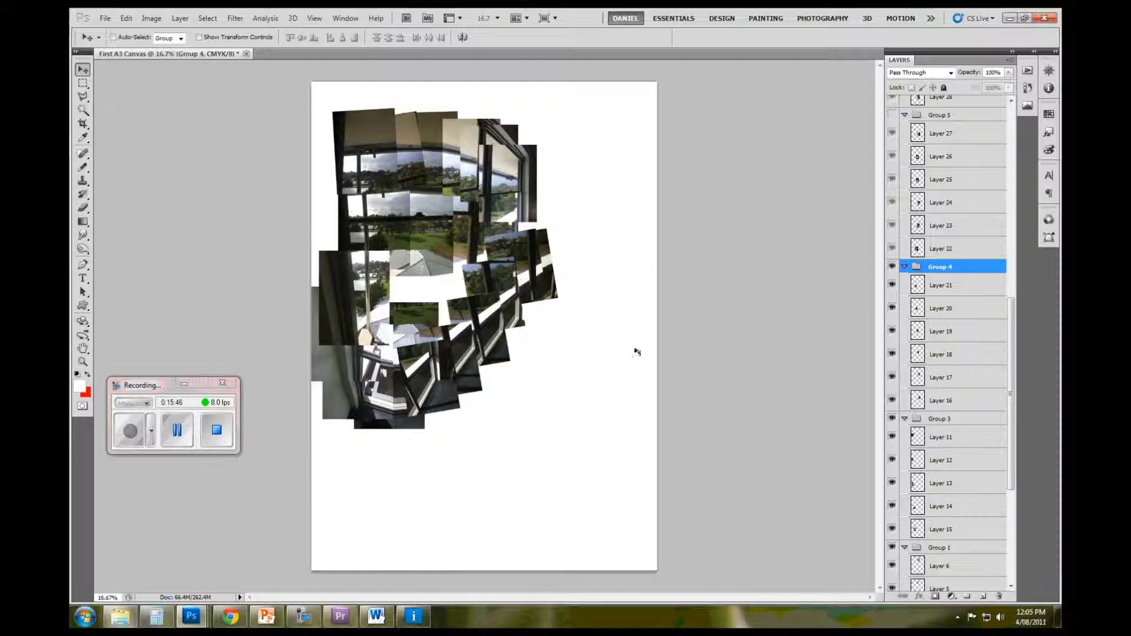
drag(1013, 320, 1022, 460)
shift+click(959, 470)
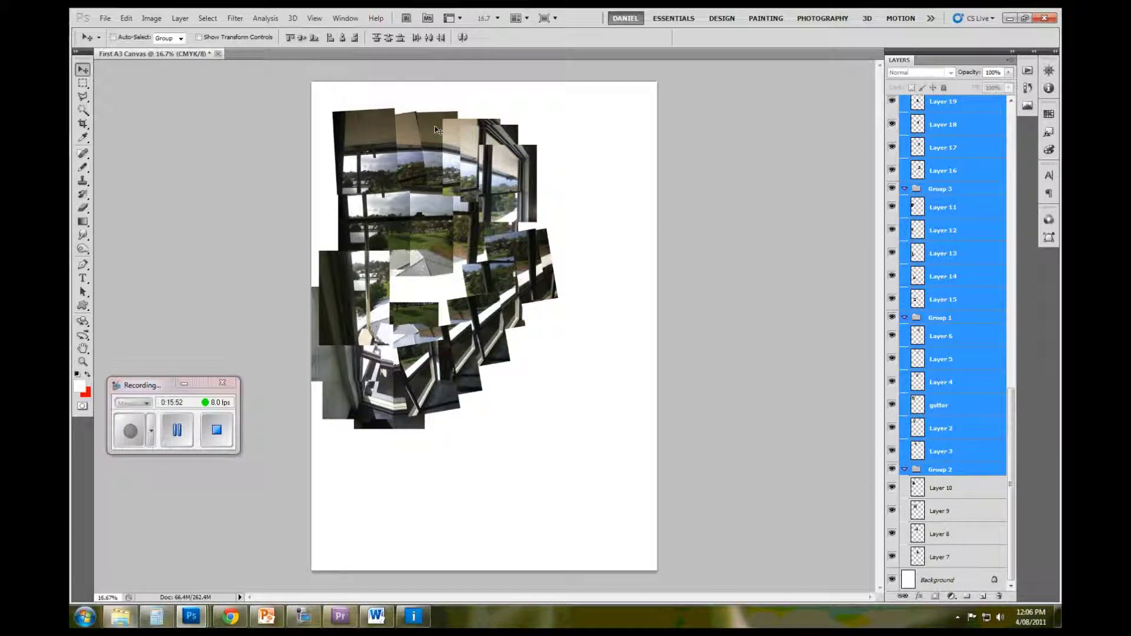
click(127, 19)
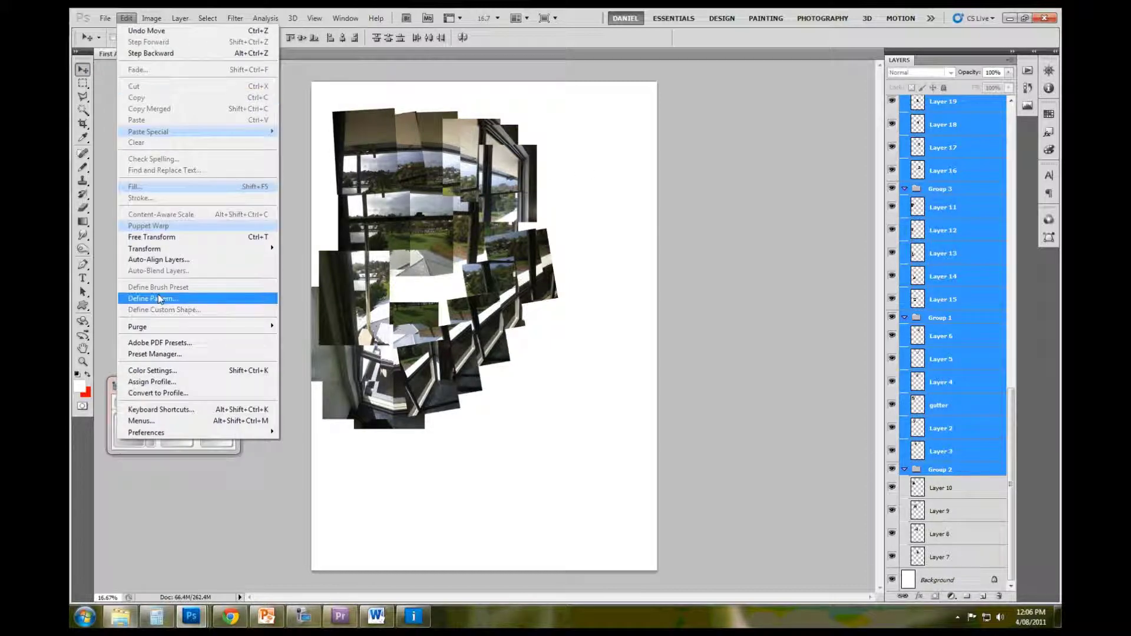
click(170, 238)
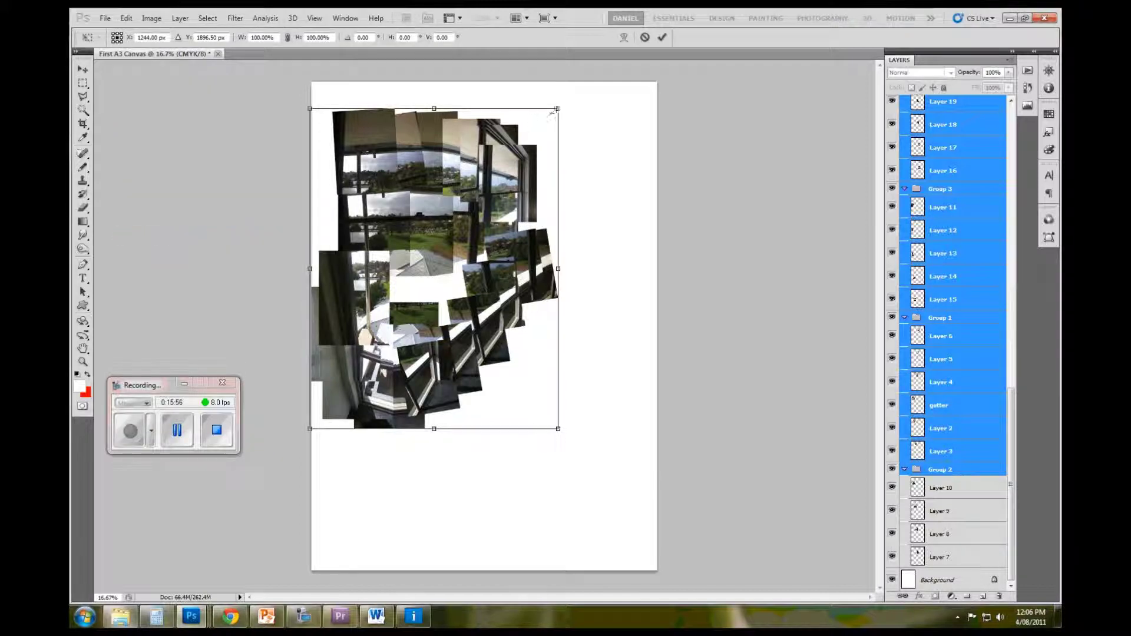
drag(557, 110, 464, 162)
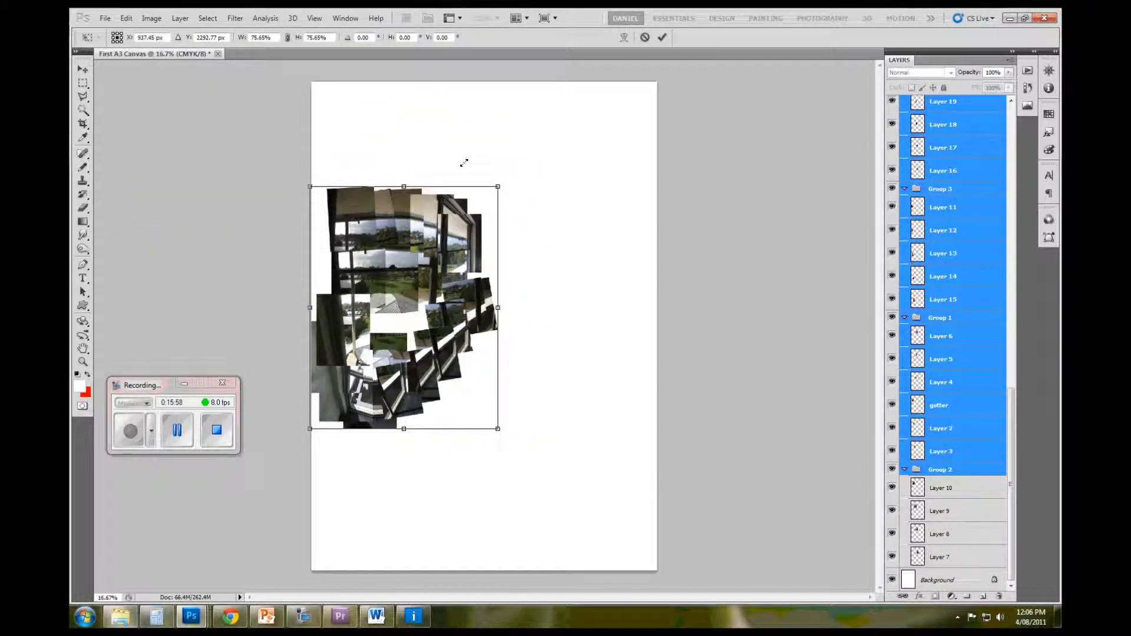